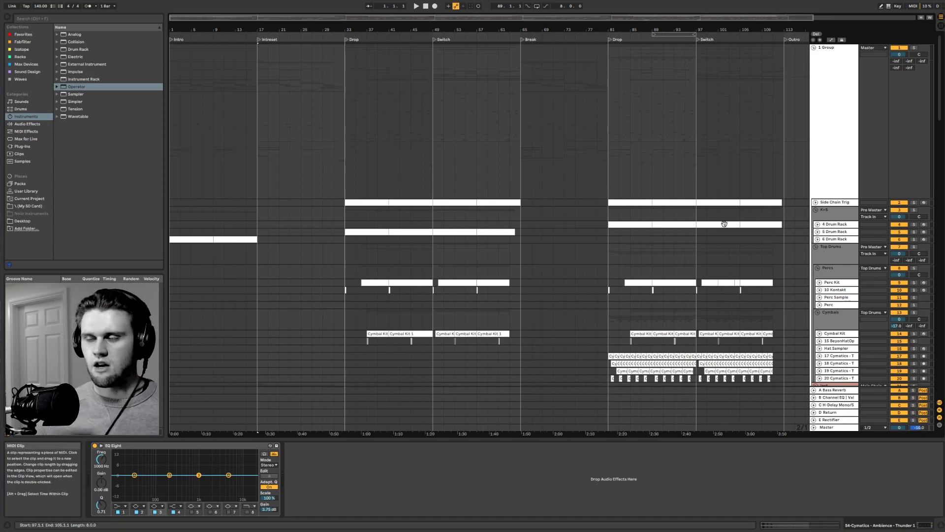
Step: Examine the arrangement's full track list, from the drum groups through bass, samples and FX to the Pre Master track
{"action": "mouse_move", "coordinate": [940, 96]}
{"action": "left_mouse_down"}
{"action": "mouse_move", "coordinate": [941, 193]}
{"action": "mouse_move", "coordinate": [932, 99]}
{"action": "left_mouse_up"}
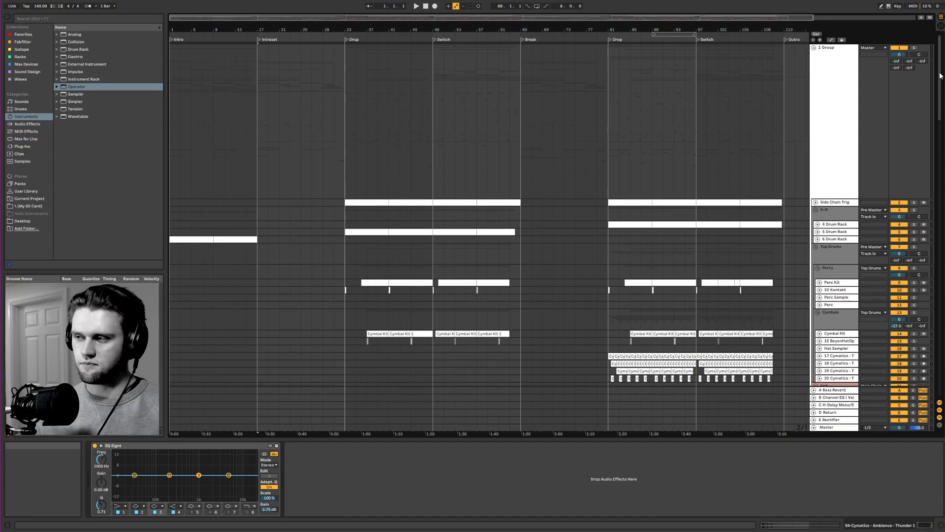
{"action": "left_click_drag", "start_coordinate": [940, 76], "coordinate": [940, 349]}
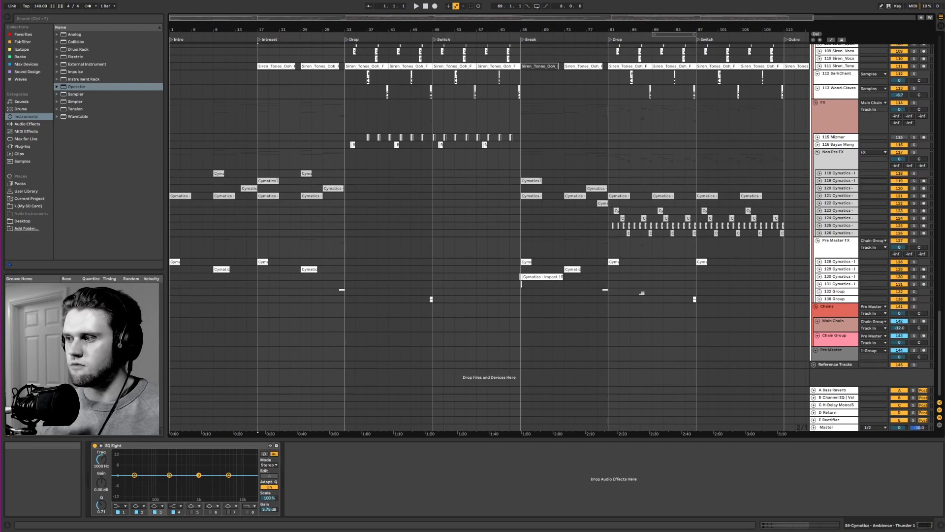
{"action": "left_click_drag", "start_coordinate": [941, 351], "coordinate": [939, 160]}
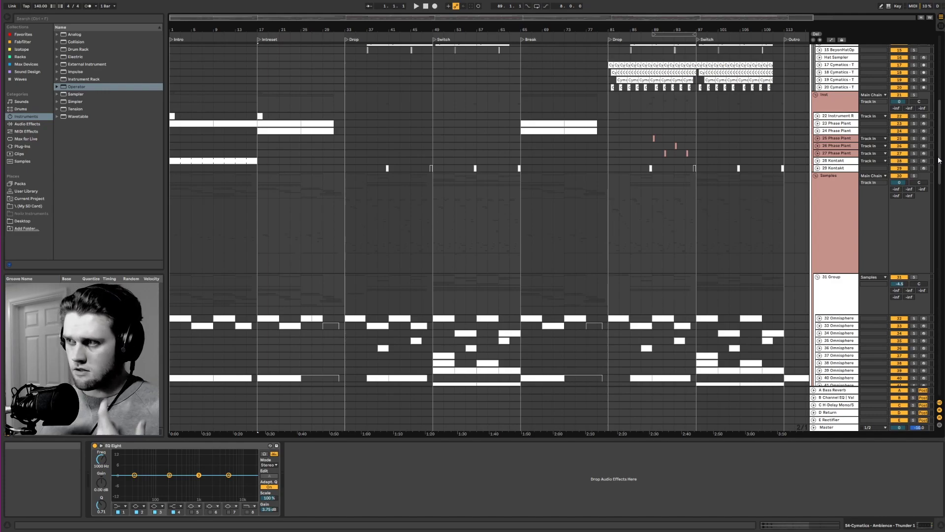
{"action": "left_click_drag", "start_coordinate": [939, 159], "coordinate": [937, 111]}
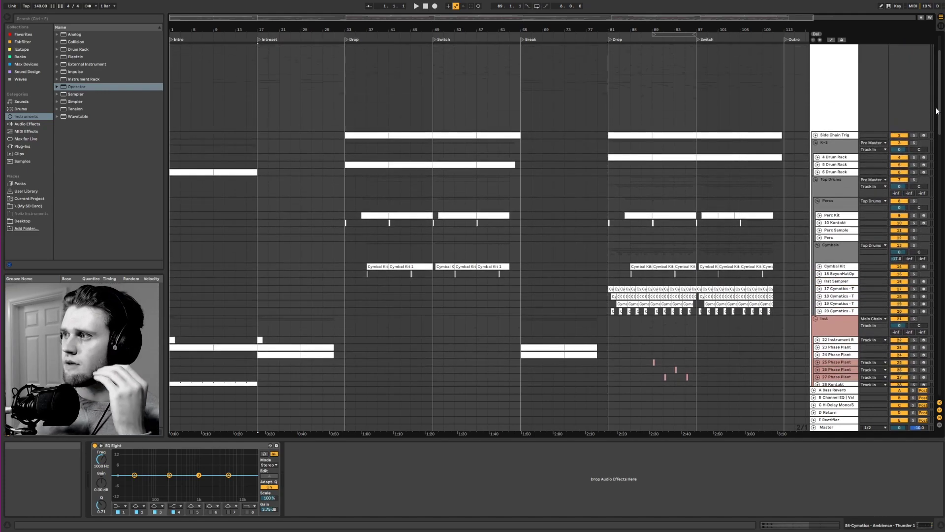
{"action": "scroll", "coordinate": [937, 111], "scroll_direction": "down", "scroll_amount": 2}
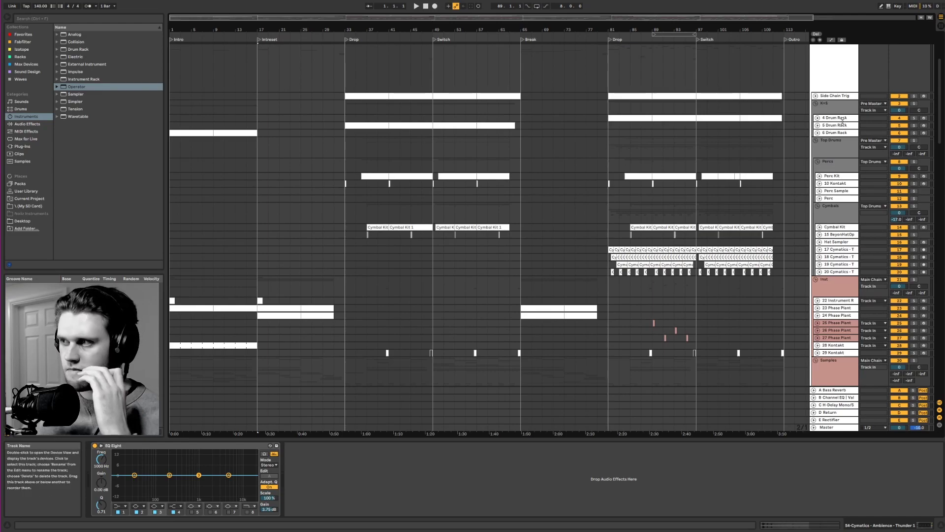
{"action": "scroll", "coordinate": [942, 118], "scroll_direction": "down", "scroll_amount": 2}
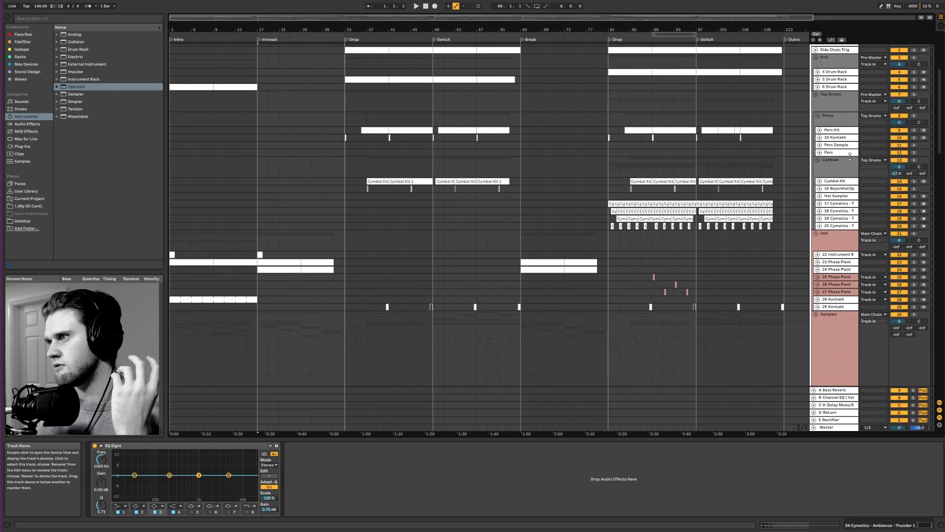
{"action": "scroll", "coordinate": [940, 146], "scroll_direction": "down", "scroll_amount": 8}
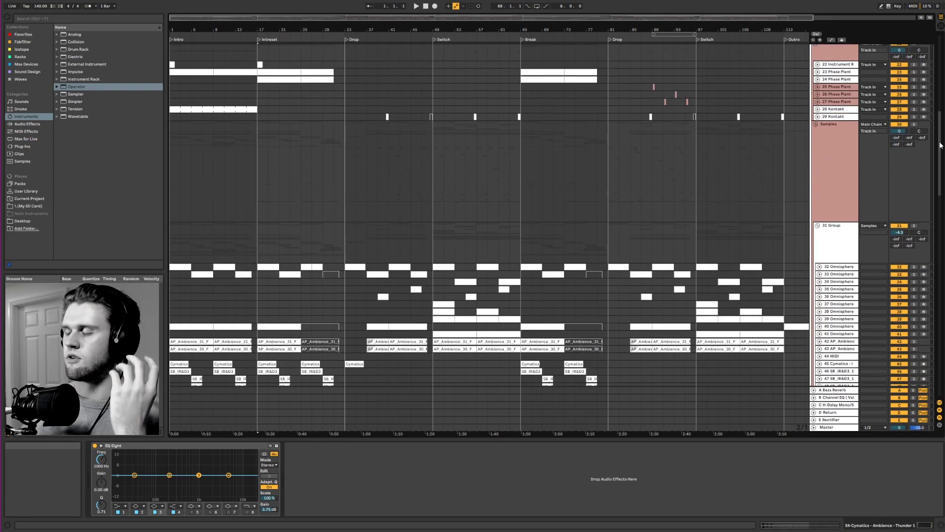
{"action": "scroll", "coordinate": [940, 150], "scroll_direction": "down", "scroll_amount": 2}
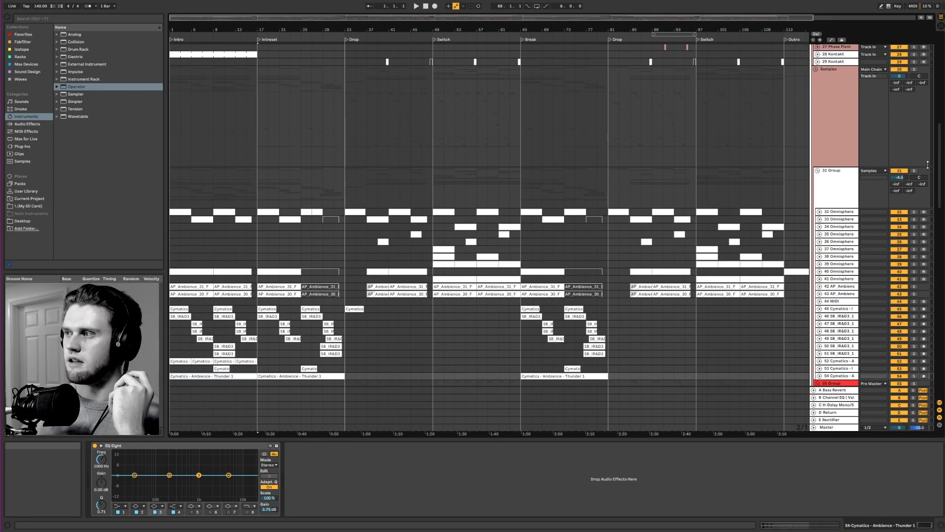
{"action": "scroll", "coordinate": [928, 337], "scroll_direction": "down", "scroll_amount": 20}
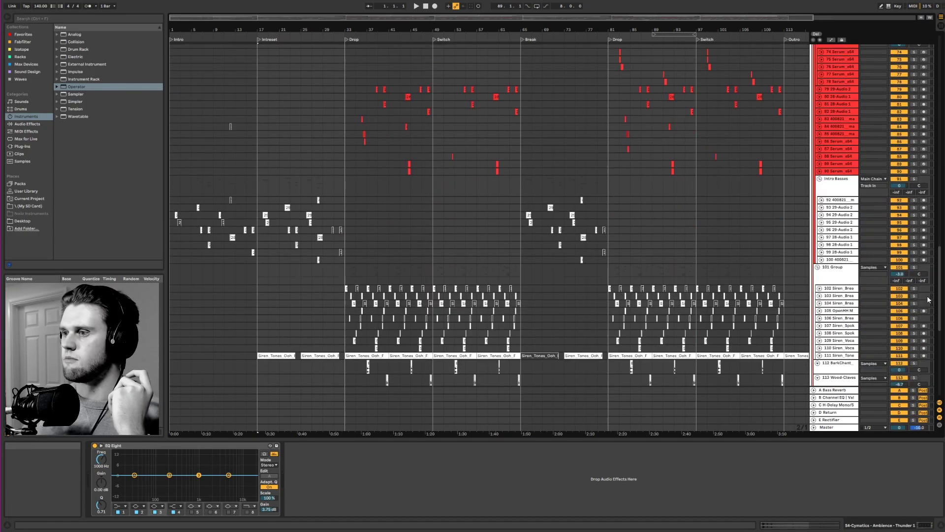
{"action": "scroll", "coordinate": [928, 337], "scroll_direction": "down", "scroll_amount": 5}
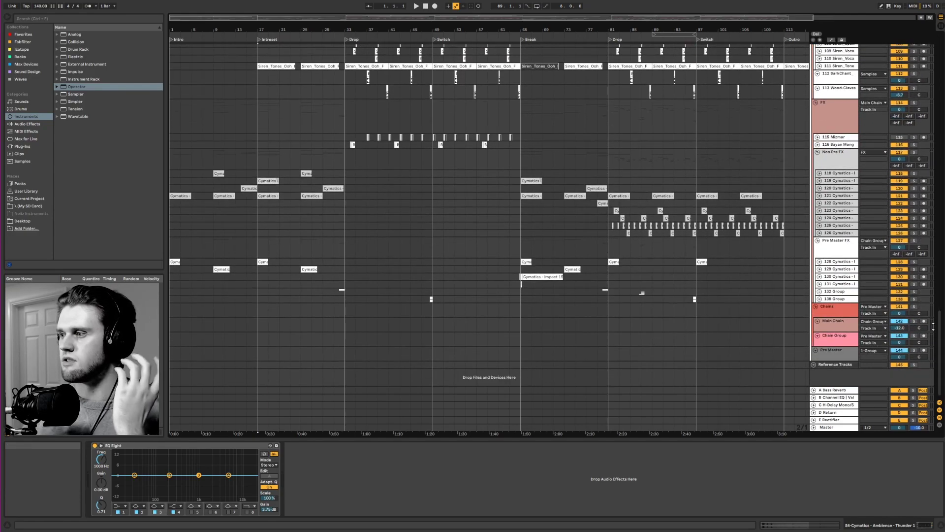
{"action": "left_click_drag", "start_coordinate": [939, 336], "coordinate": [940, 81]}
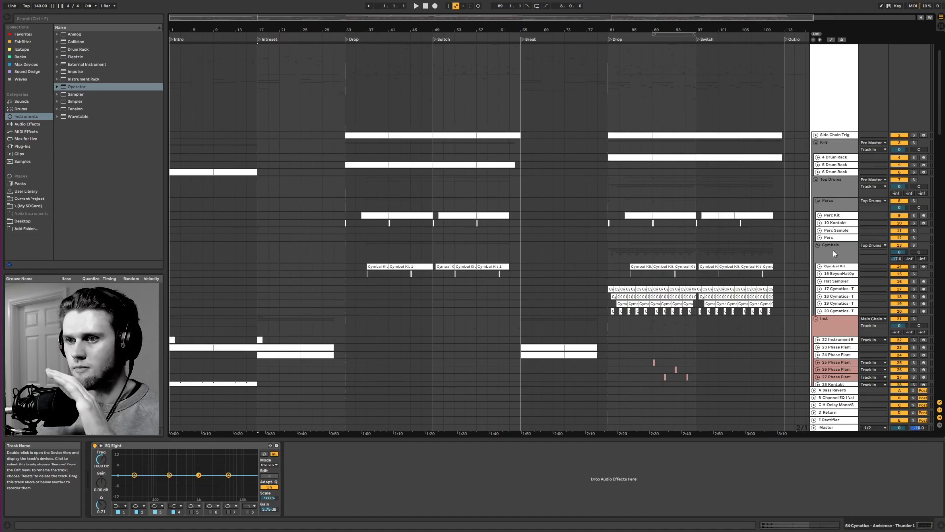
Step: Inspect the effect racks on the Cymbals group and the Percs group
{"action": "scroll", "coordinate": [856, 241], "scroll_direction": "down", "scroll_amount": 2}
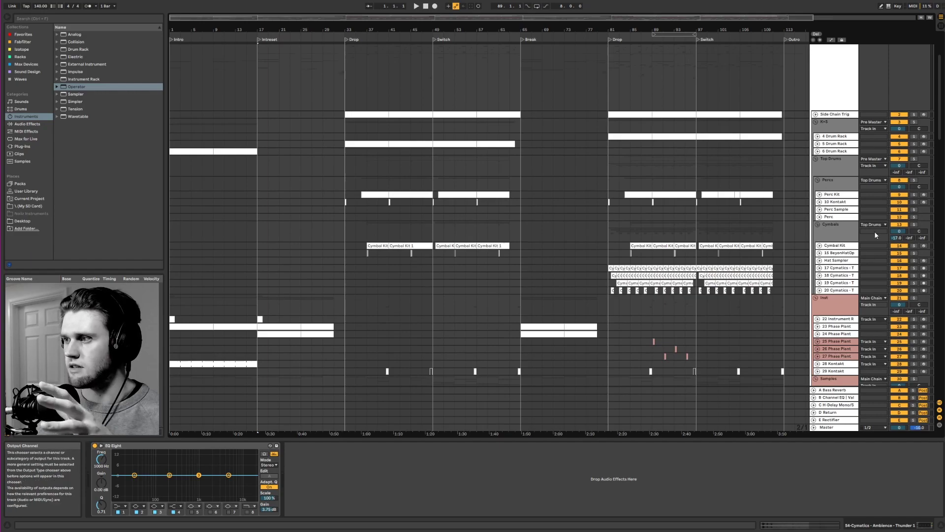
{"action": "left_click", "coordinate": [834, 239]}
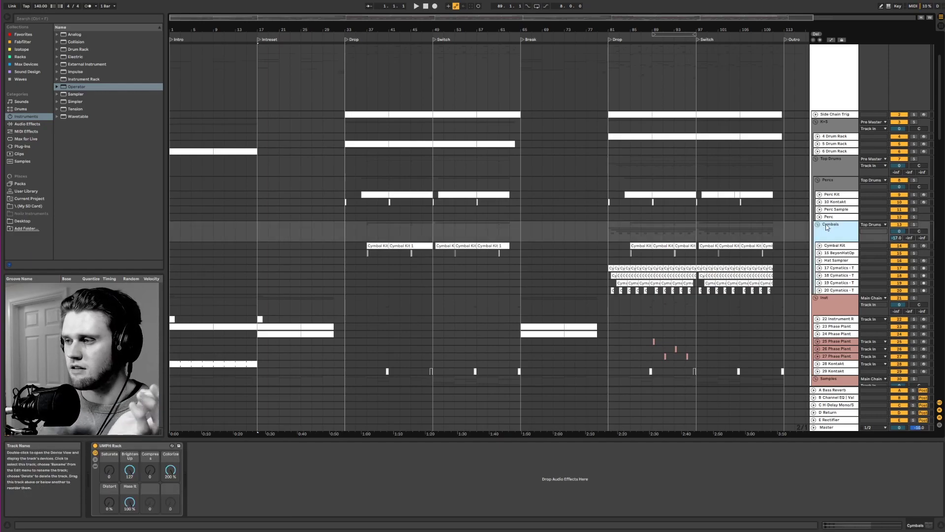
{"action": "left_click", "coordinate": [833, 183]}
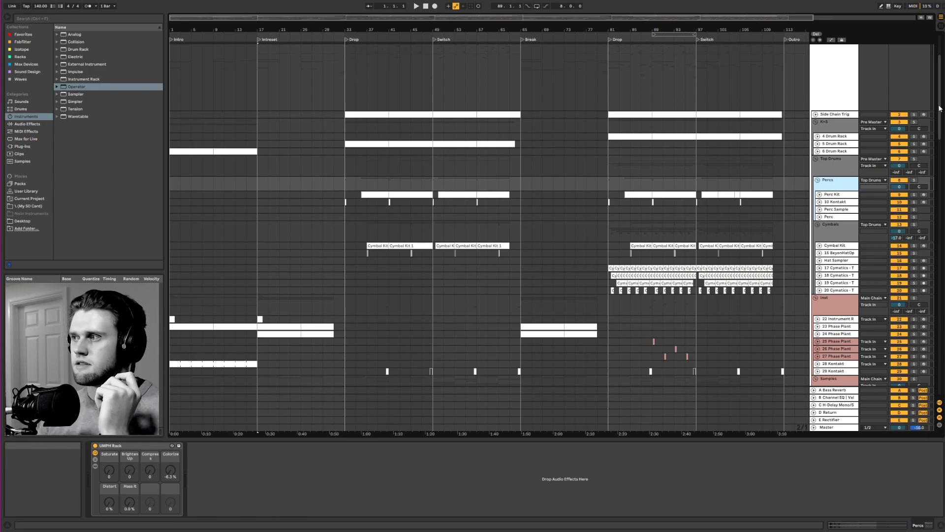
Step: Inspect the device chains on the Main Chain and Pre Master tracks
{"action": "left_click_drag", "start_coordinate": [939, 108], "coordinate": [940, 377]}
{"action": "left_click", "coordinate": [836, 323]}
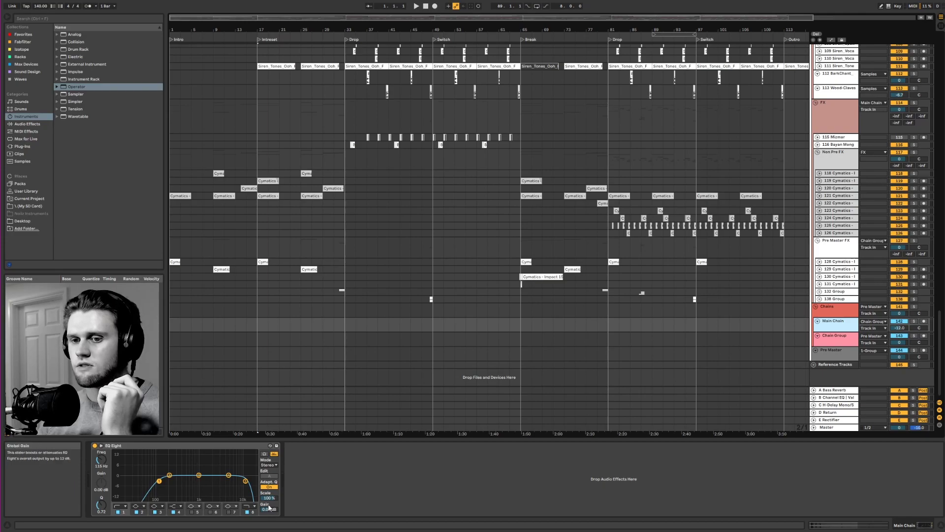
{"action": "left_click_drag", "start_coordinate": [940, 339], "coordinate": [862, 105]}
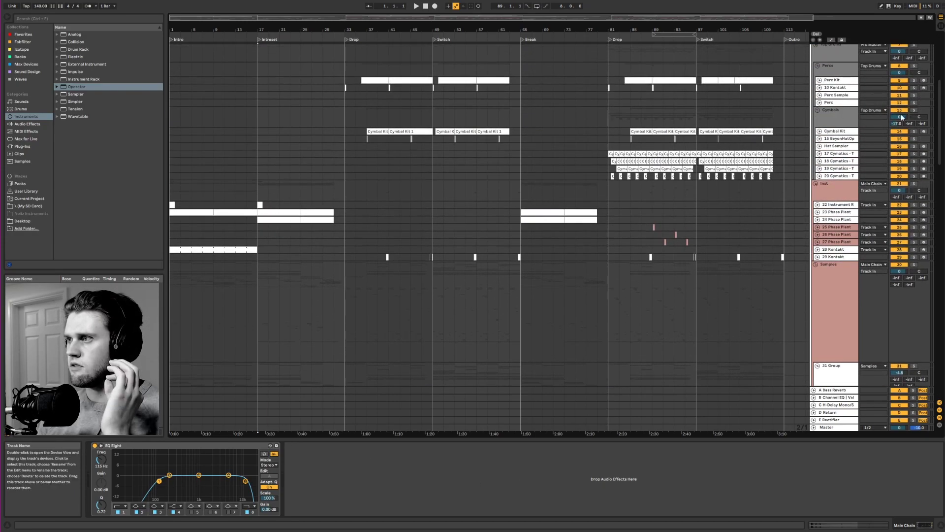
{"action": "left_click_drag", "start_coordinate": [940, 130], "coordinate": [916, 350]}
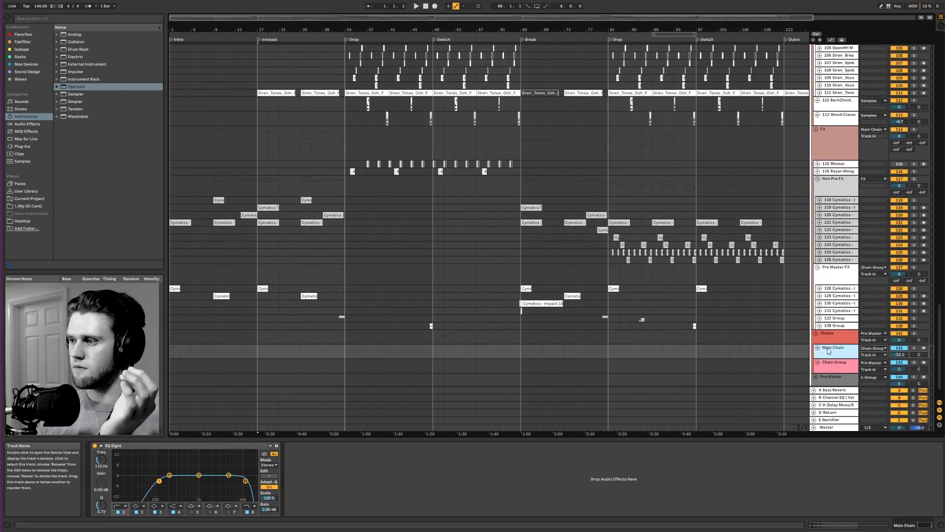
{"action": "left_click", "coordinate": [841, 382]}
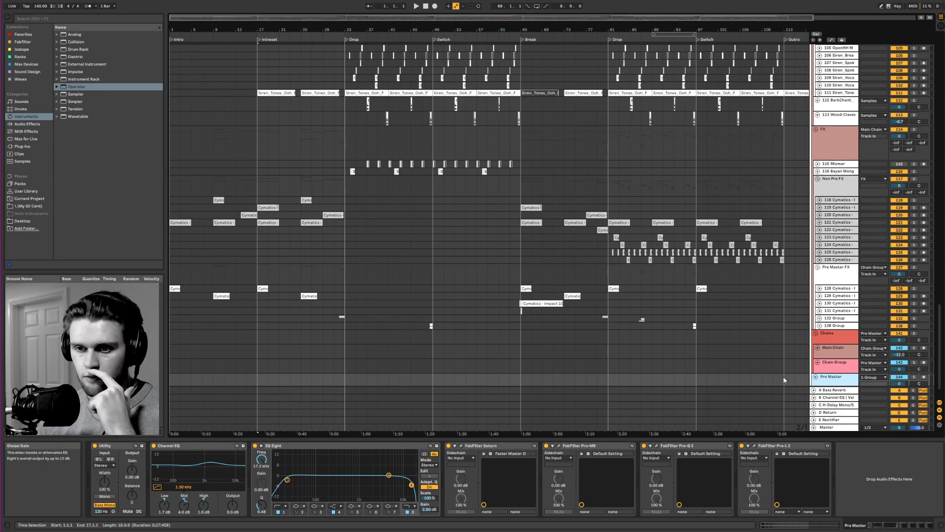
Step: Inspect the Cymbal Kit track's device chain through to its last effect
{"action": "left_click_drag", "start_coordinate": [943, 325], "coordinate": [939, 99]}
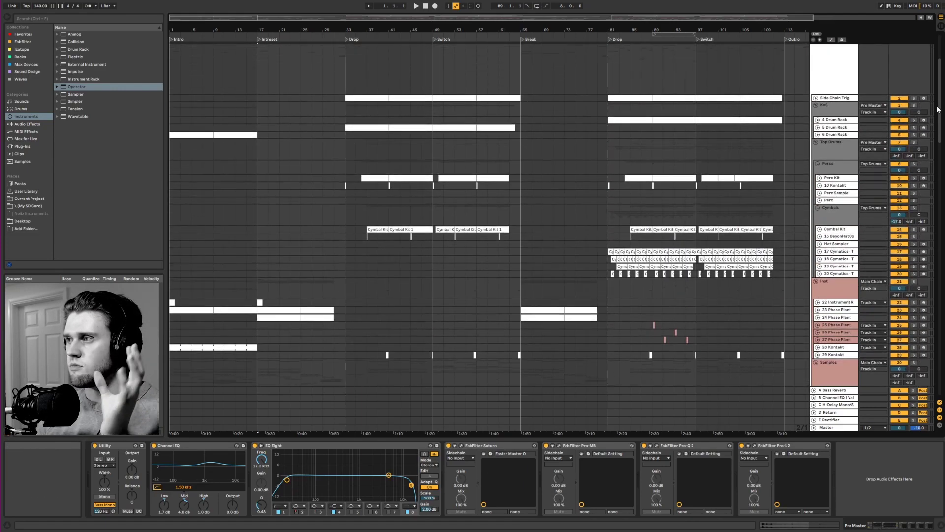
{"action": "left_click", "coordinate": [832, 163]}
{"action": "left_click", "coordinate": [851, 209]}
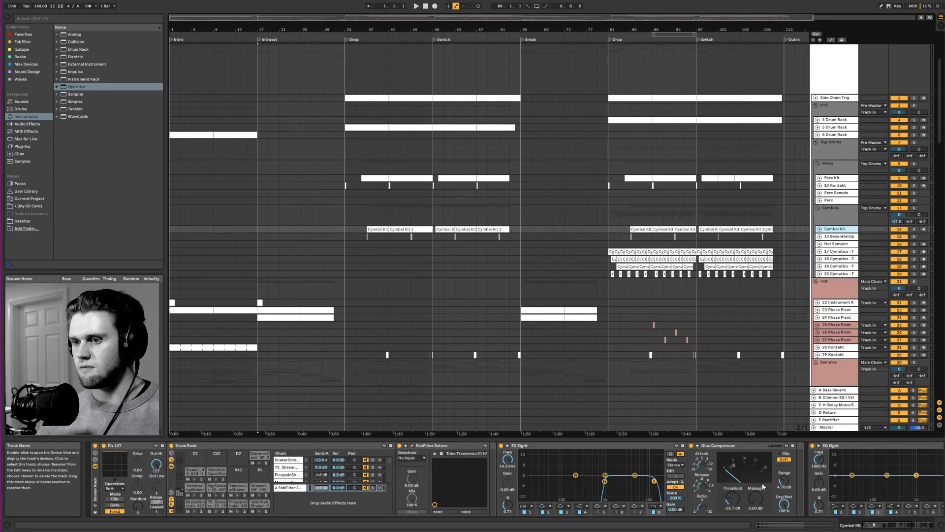
{"action": "left_click_drag", "start_coordinate": [875, 525], "coordinate": [897, 524]}
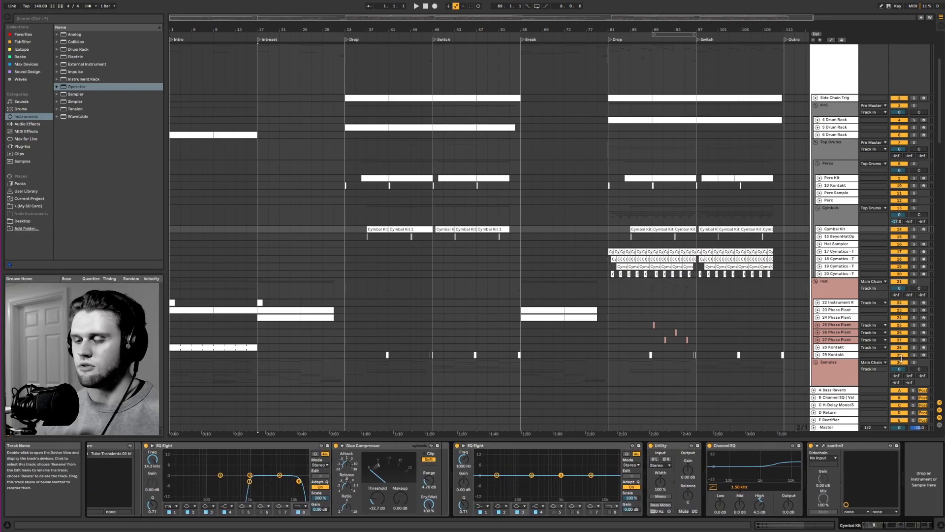
Step: Reveal the devices inside the Cymbals group's UMPH Rack and unfold its Saturator and VOCODER BUSS to examine them
{"action": "left_click", "coordinate": [832, 214]}
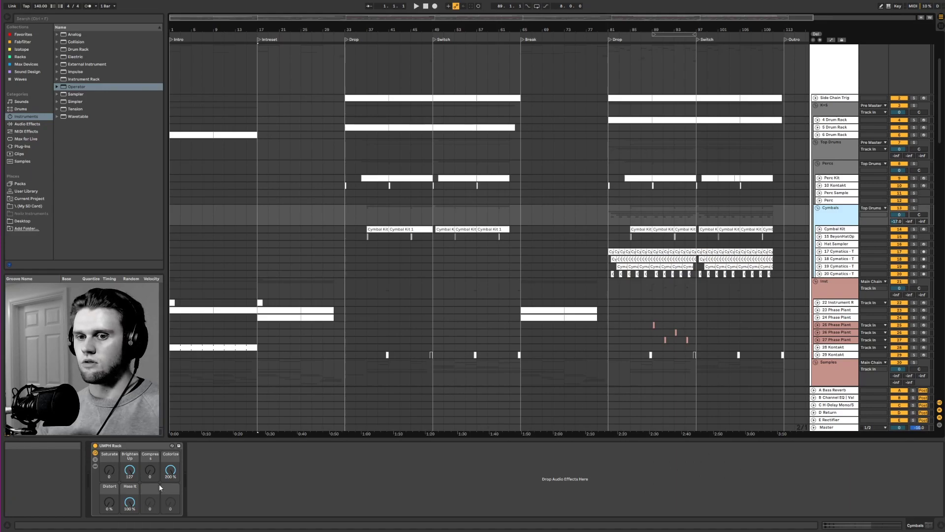
{"action": "left_click", "coordinate": [95, 466]}
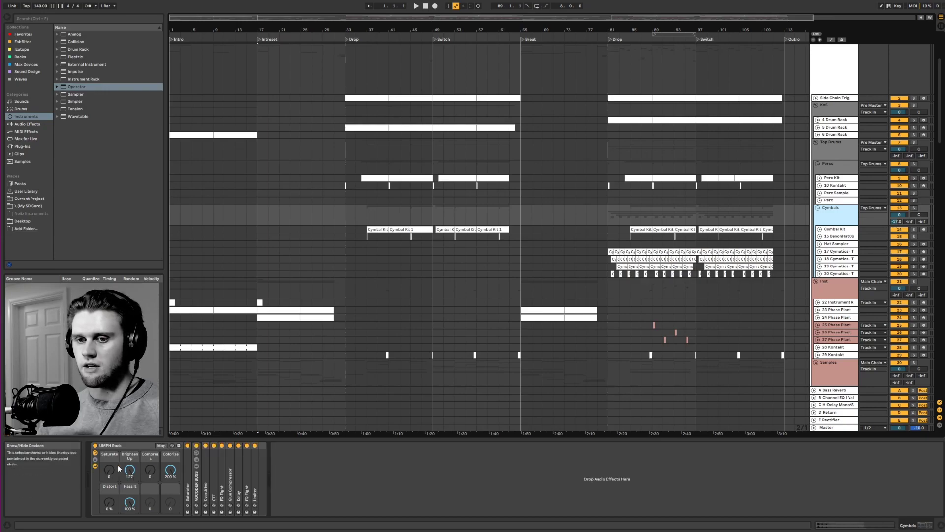
{"action": "left_click", "coordinate": [185, 476]}
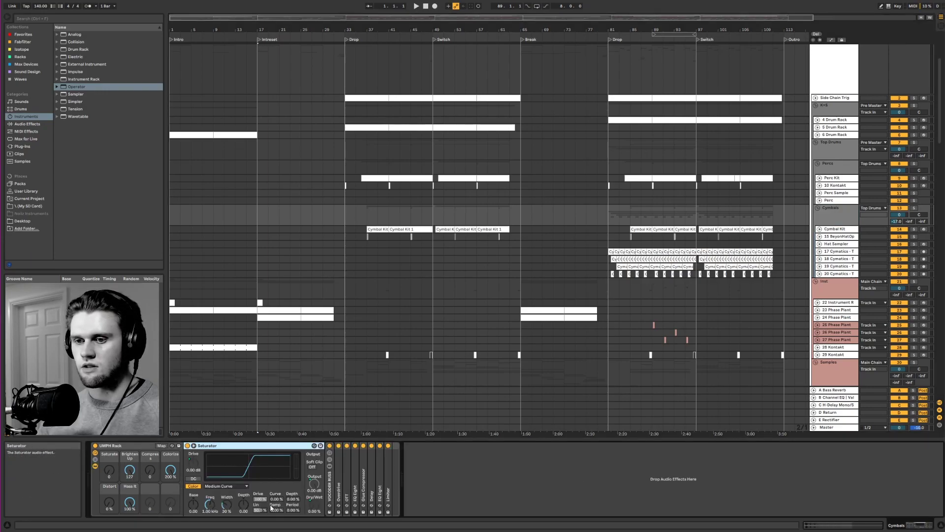
{"action": "left_click", "coordinate": [330, 488]}
{"action": "double_click", "coordinate": [330, 487]}
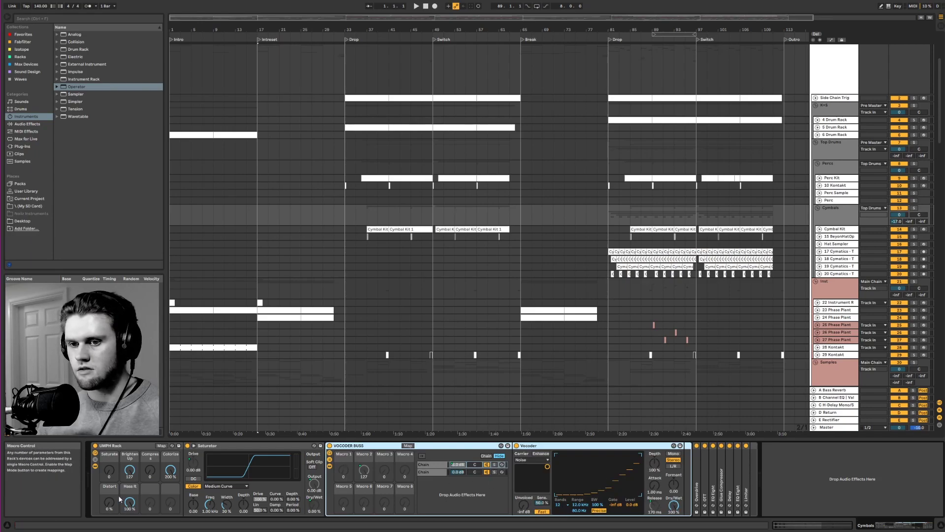
{"action": "left_click_drag", "start_coordinate": [130, 470], "coordinate": [130, 506]}
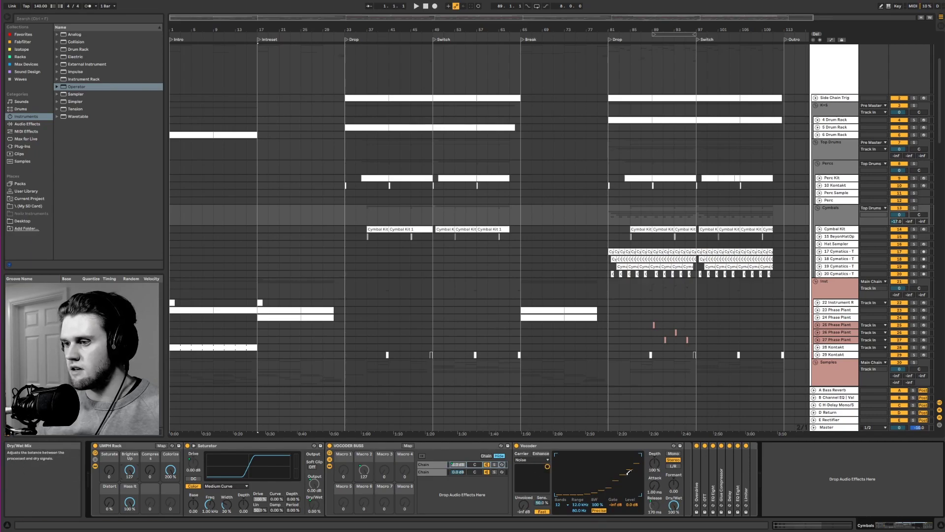
Step: Fold the Vocoder, examine the rack's Overdrive and OTT settings, and unfold the first EQ Eight
{"action": "double_click", "coordinate": [571, 447]}
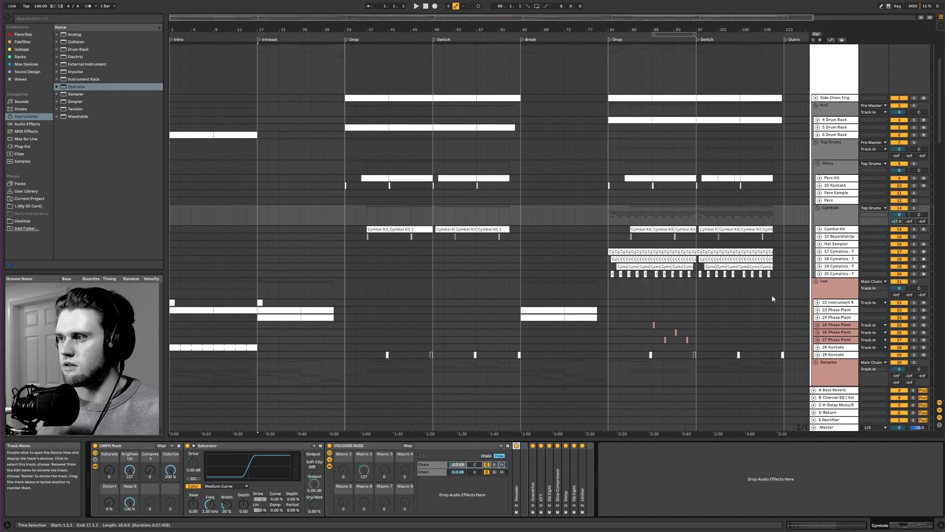
{"action": "double_click", "coordinate": [532, 473]}
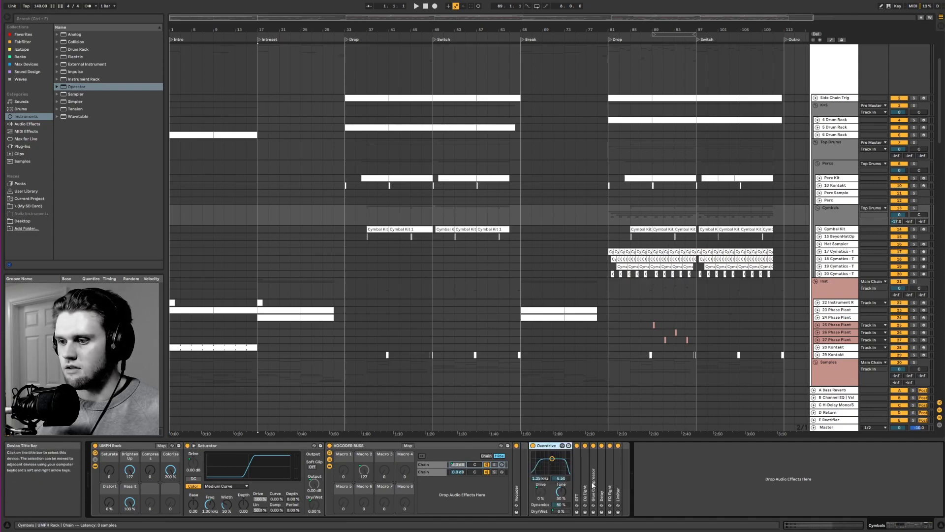
{"action": "double_click", "coordinate": [578, 474]}
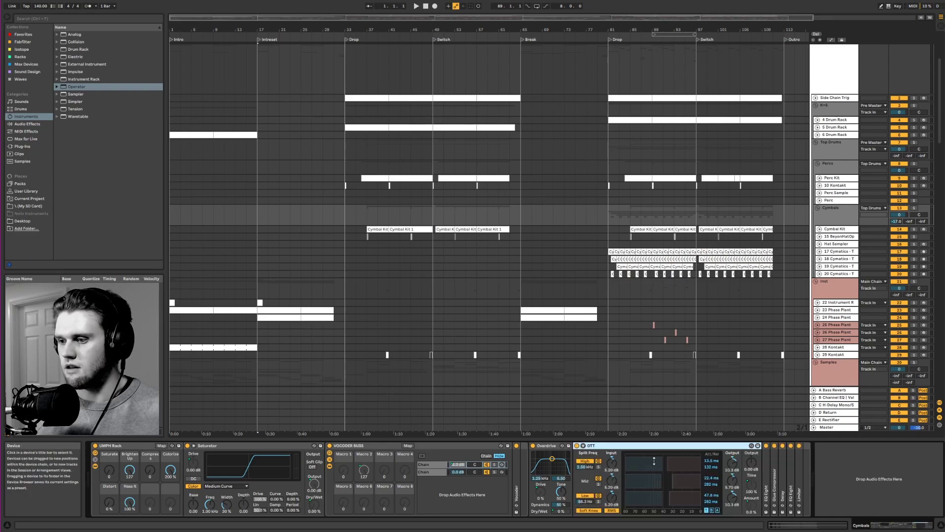
{"action": "double_click", "coordinate": [641, 447]}
{"action": "double_click", "coordinate": [544, 446]}
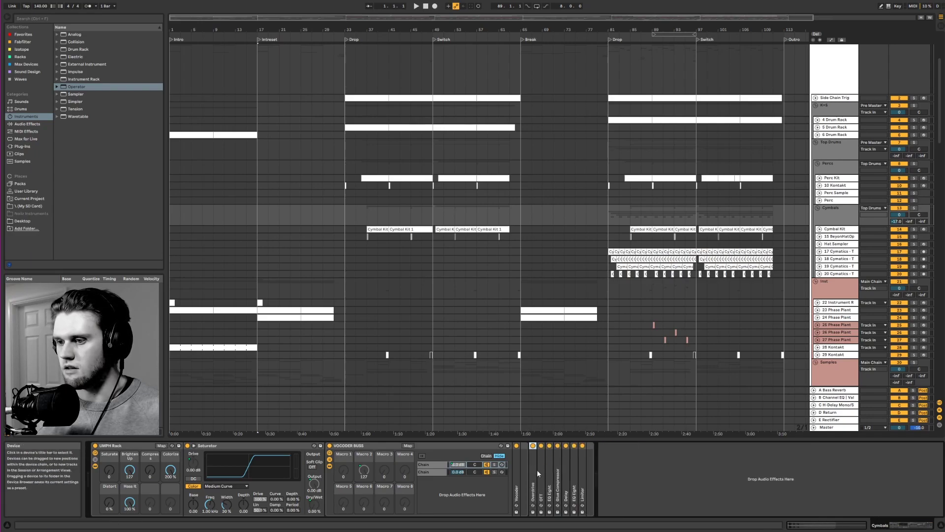
{"action": "double_click", "coordinate": [550, 477]}
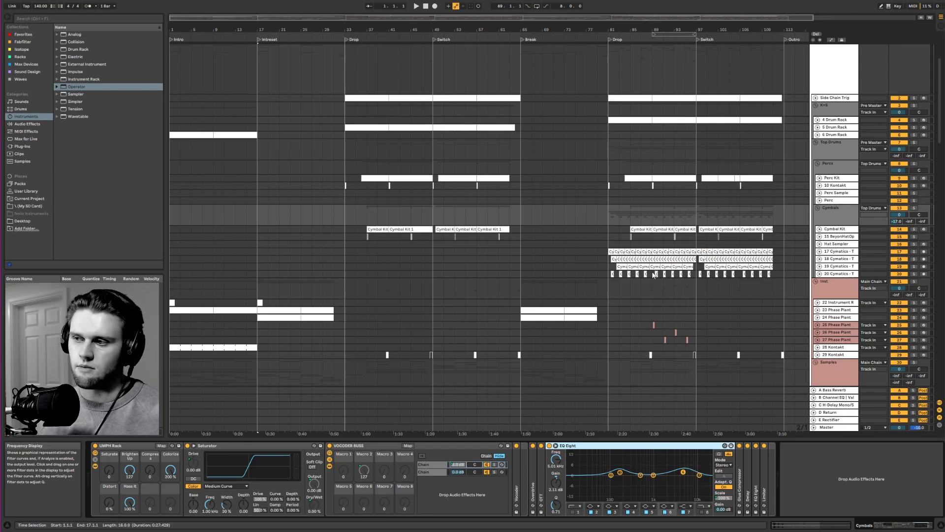
Step: Solo the Cymbals group and play the second drop from the Cymbal Kit clip at bar 85
{"action": "left_click", "coordinate": [913, 208]}
{"action": "key", "text": "space"}
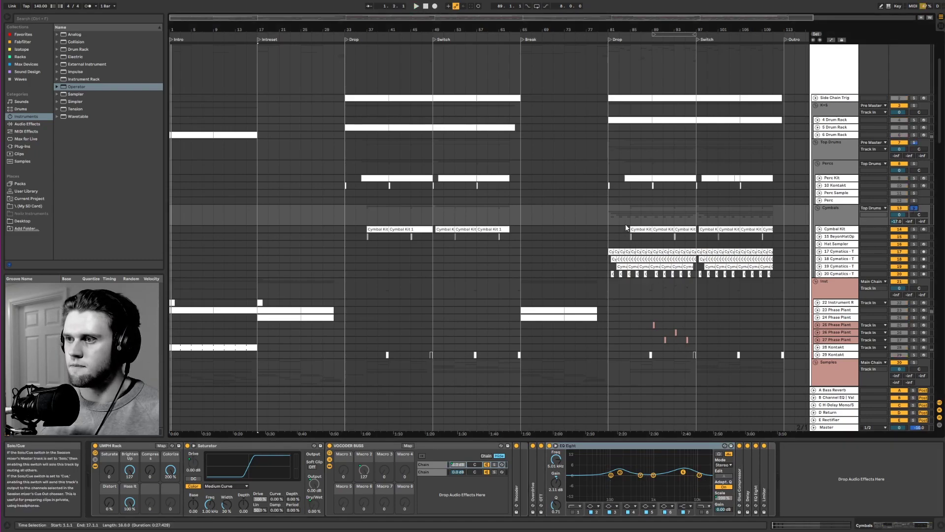
{"action": "left_click", "coordinate": [631, 229]}
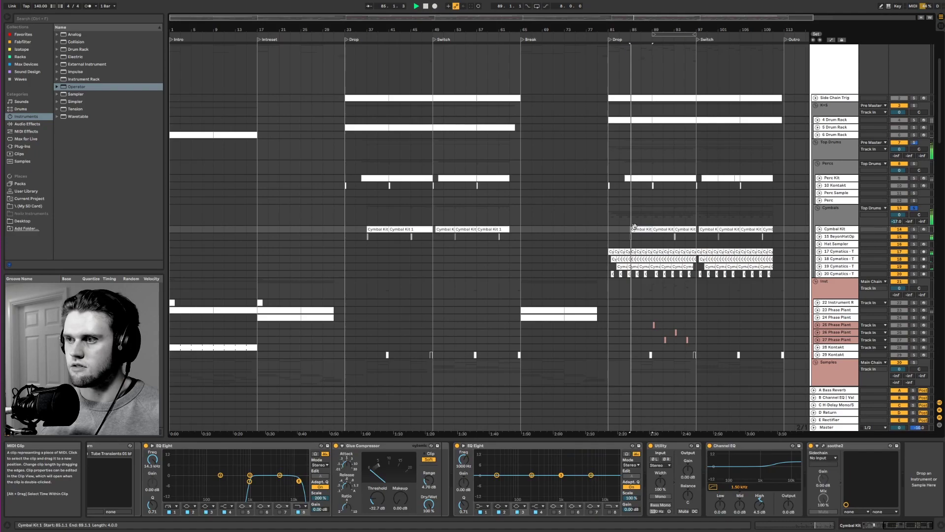
Step: Examine the EQ Eight spectrum in the Cymbals group's rack during playback and fold the device
{"action": "left_click", "coordinate": [832, 207]}
{"action": "left_click", "coordinate": [717, 499]}
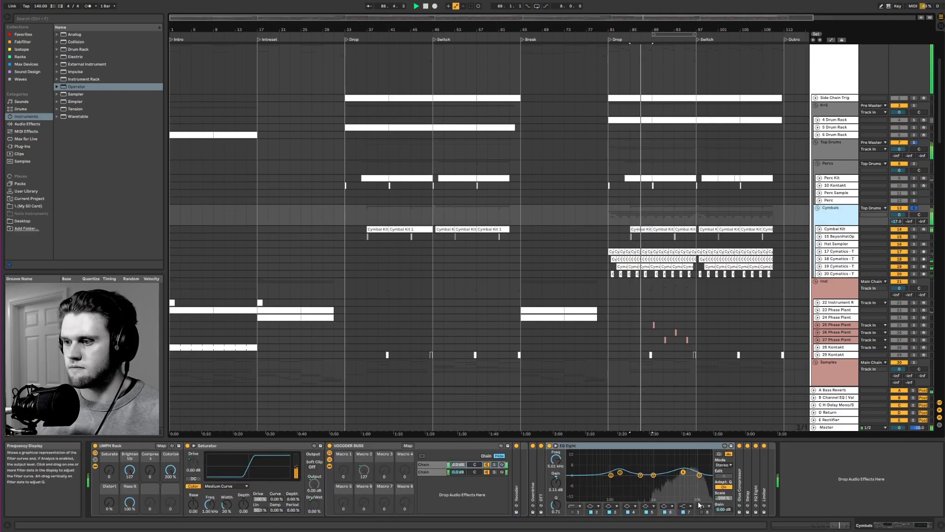
{"action": "double_click", "coordinate": [671, 444]}
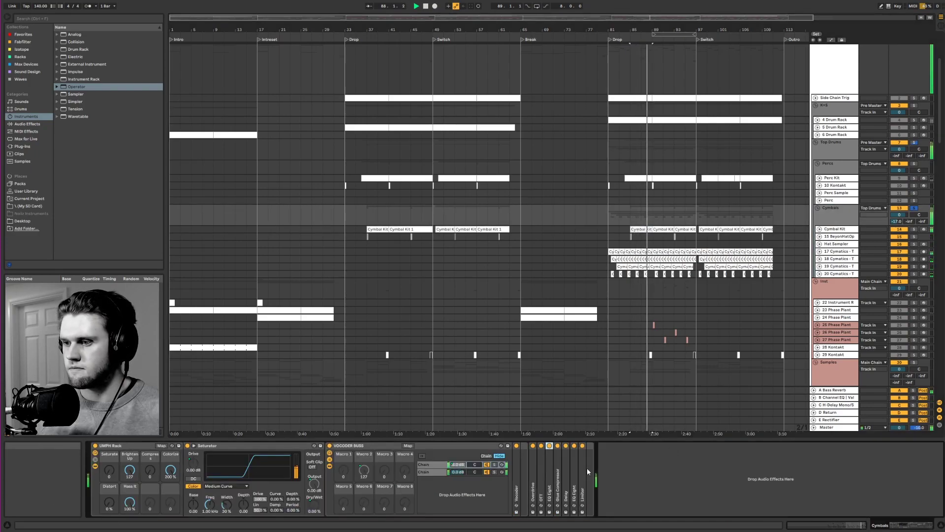
Step: Unfold, examine and refold the Glue Compressor, Delay and second EQ Eight in the Cymbals group's rack
{"action": "double_click", "coordinate": [557, 475]}
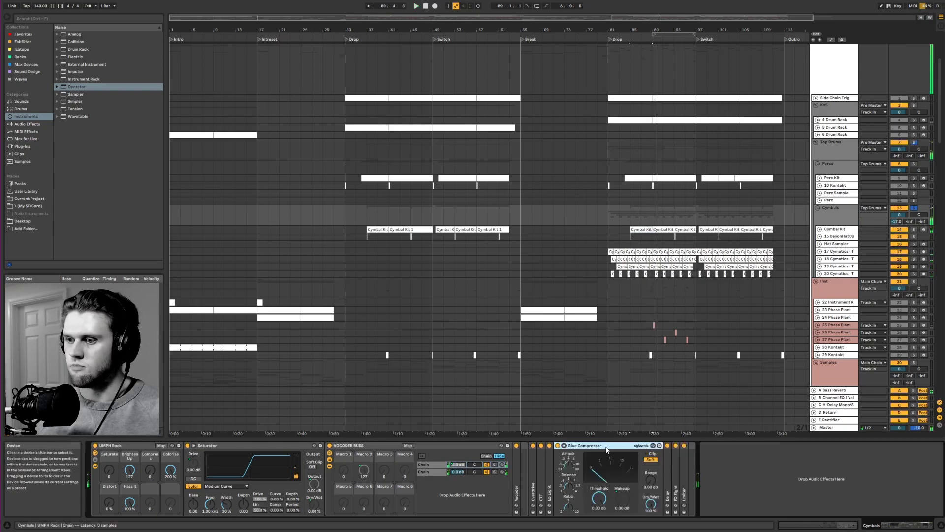
{"action": "double_click", "coordinate": [590, 445]}
{"action": "double_click", "coordinate": [568, 468]}
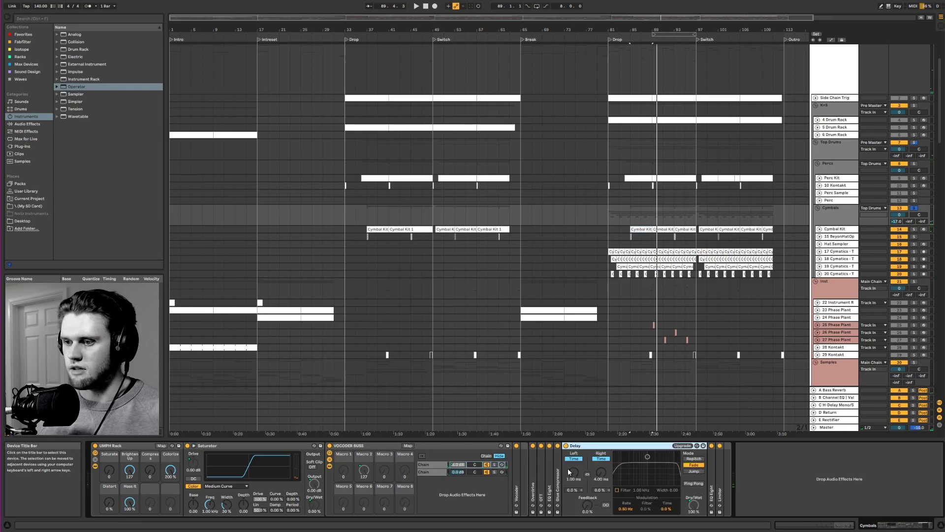
{"action": "double_click", "coordinate": [620, 449]}
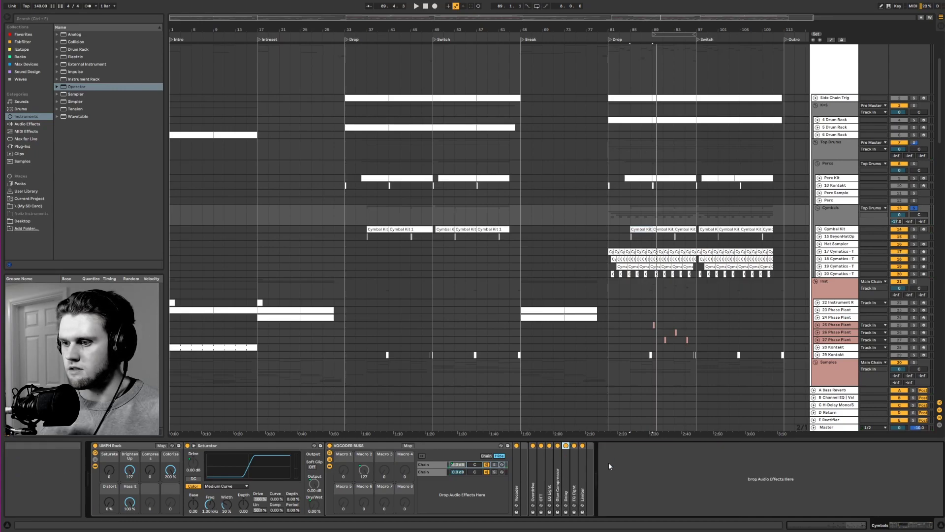
{"action": "double_click", "coordinate": [575, 468]}
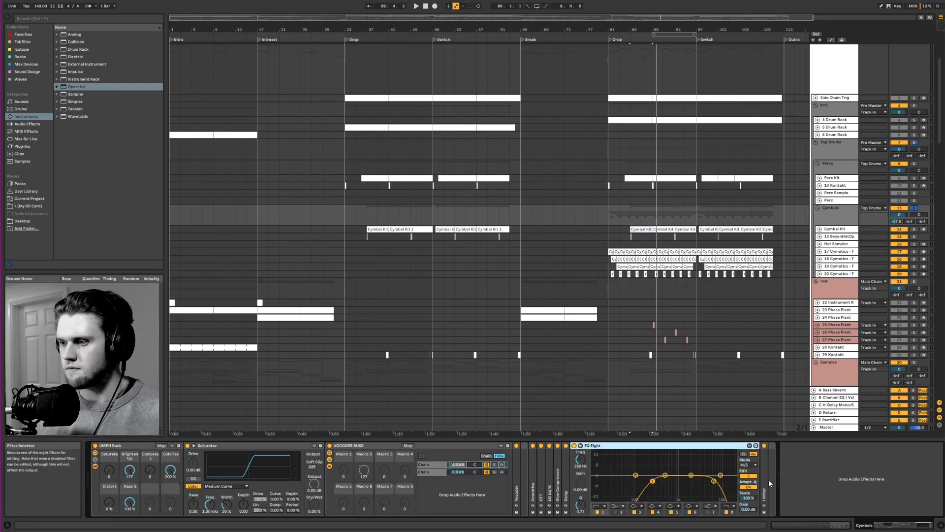
{"action": "double_click", "coordinate": [640, 449]}
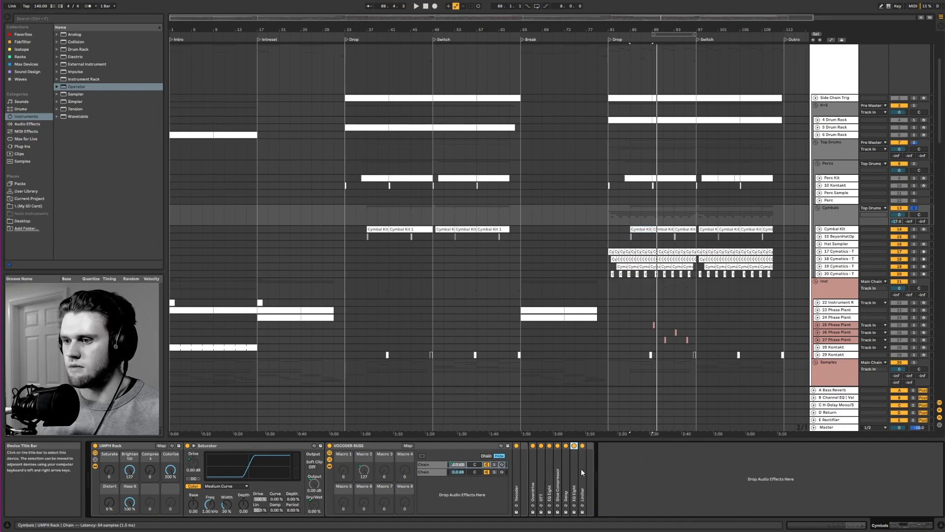
Step: Replace the Limiter at the end of the Cymbals group's rack with FabFilter Pro-L 2 and check its metering during playback
{"action": "double_click", "coordinate": [581, 469]}
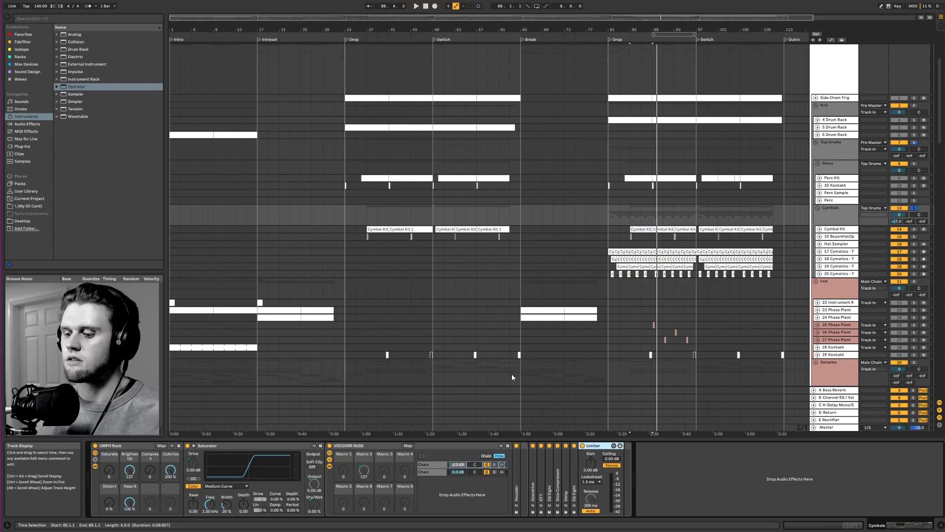
{"action": "left_click", "coordinate": [22, 42]}
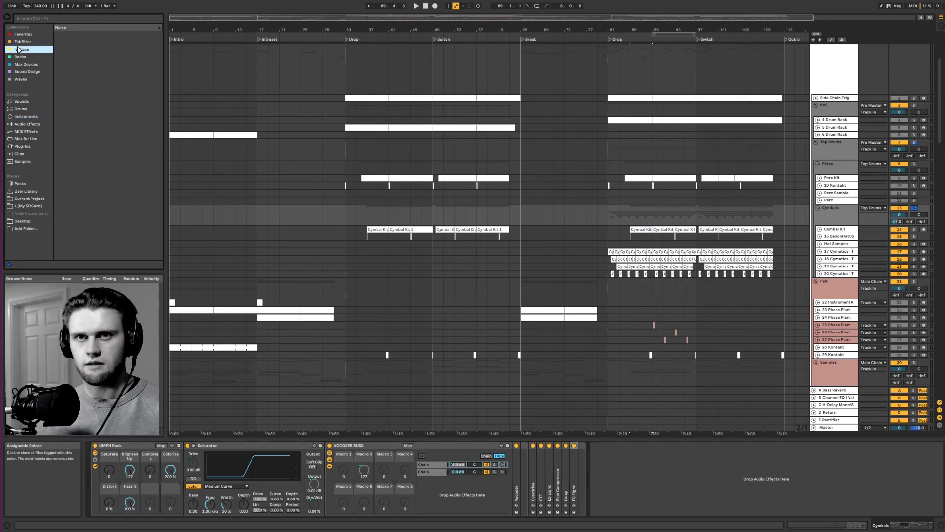
{"action": "left_click_drag", "start_coordinate": [76, 72], "coordinate": [497, 392]}
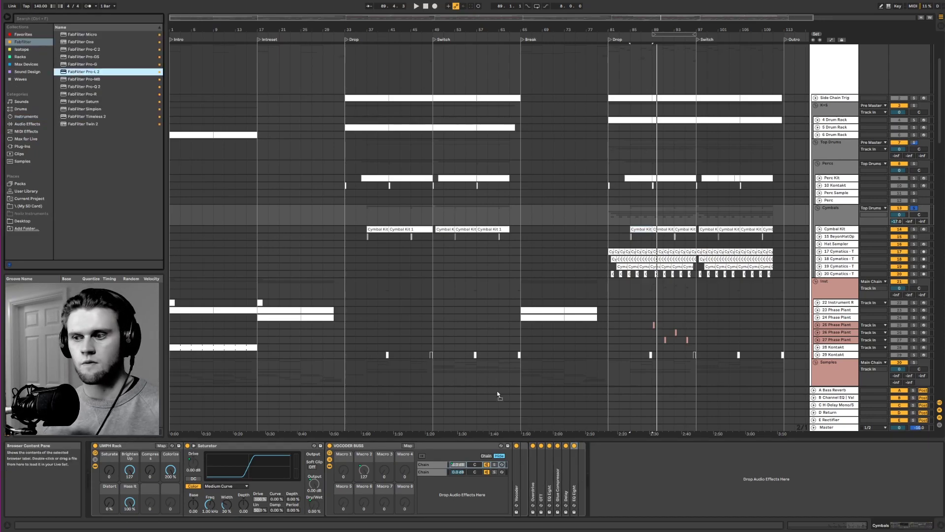
{"action": "left_click_drag", "start_coordinate": [575, 477], "coordinate": [574, 477]}
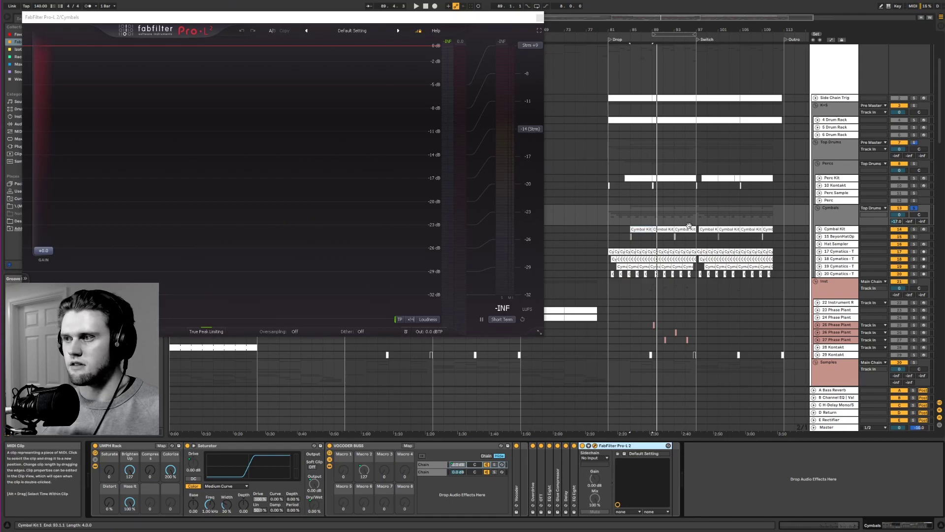
{"action": "key", "text": "space"}
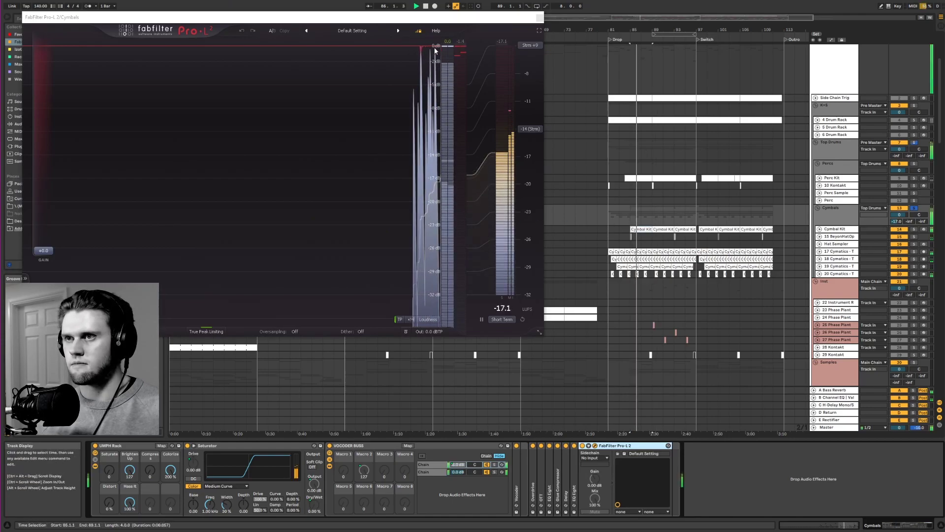
{"action": "left_click", "coordinate": [541, 18]}
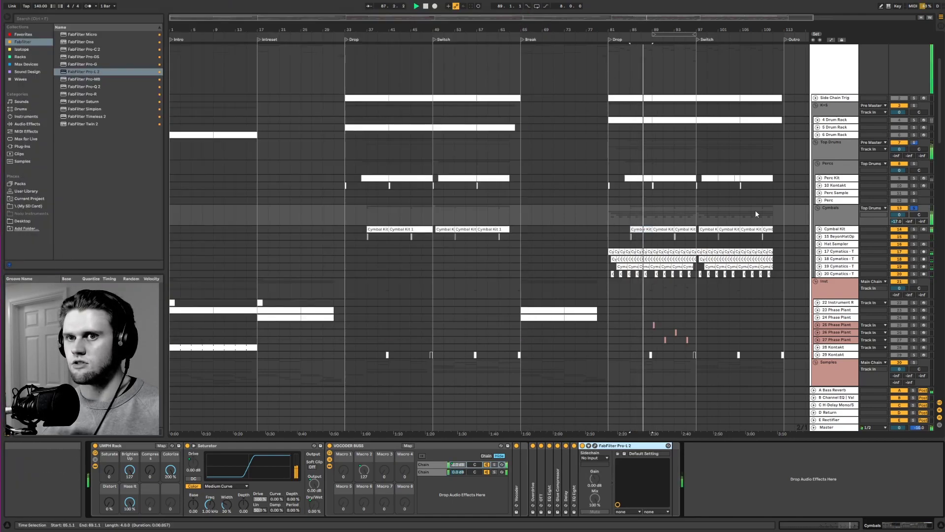
Step: Bypass and re-enable the Cymbals group's UMPH Rack twice to compare the dry and processed sound
{"action": "left_click", "coordinate": [95, 445]}
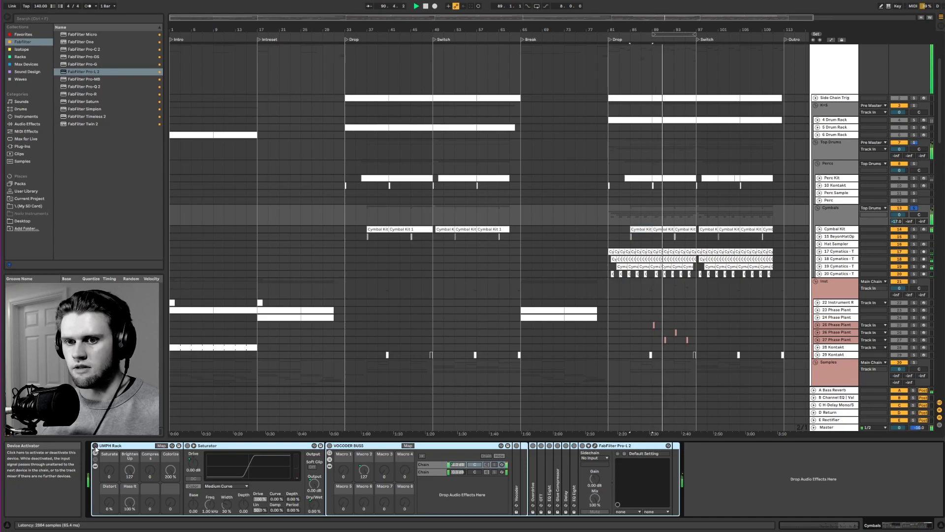
{"action": "left_click", "coordinate": [95, 446]}
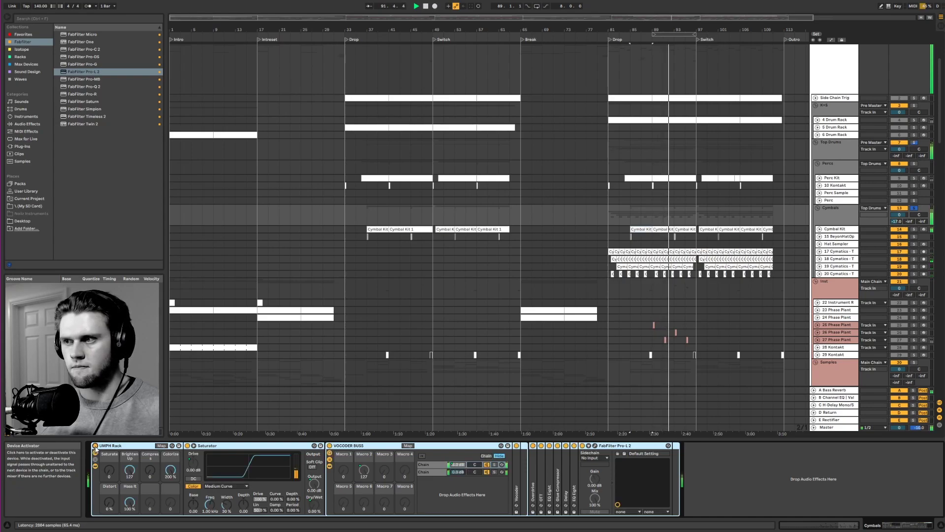
{"action": "left_click", "coordinate": [95, 446]}
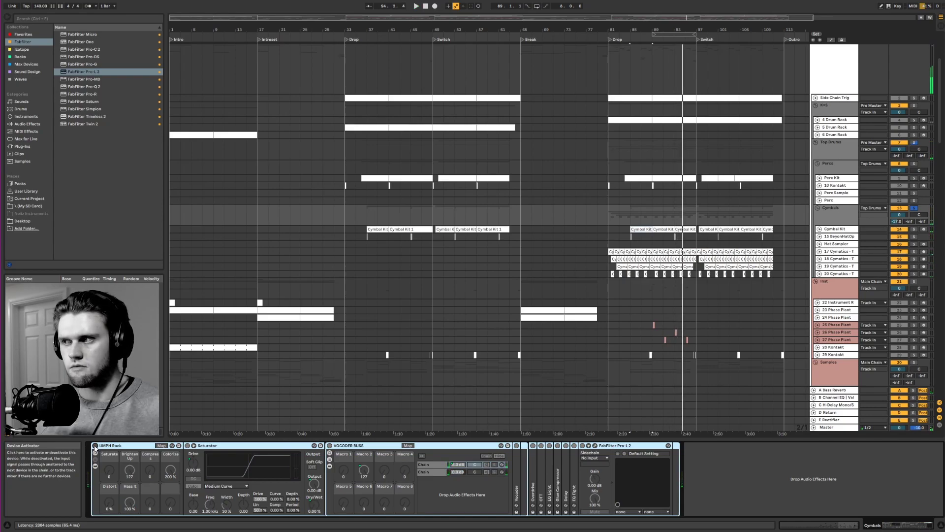
{"action": "left_click", "coordinate": [95, 446]}
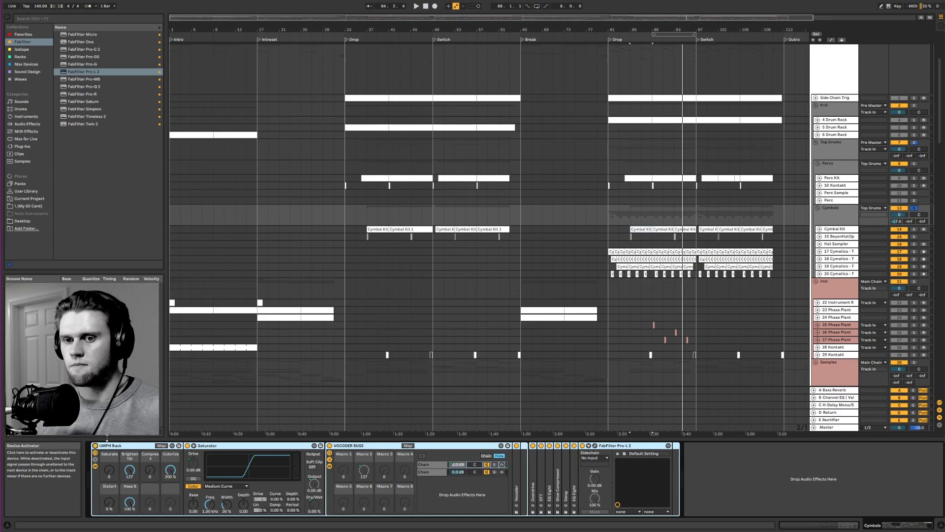
Step: Fold the UMPH Rack and display the A Bass Reverb return's EQ Eight and FabFilter Pro-R
{"action": "double_click", "coordinate": [146, 446]}
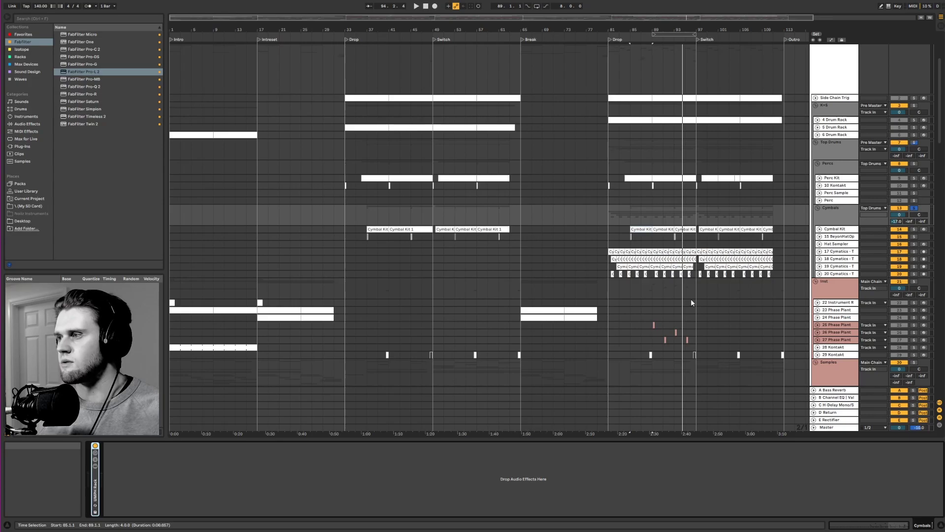
{"action": "left_click", "coordinate": [855, 211]}
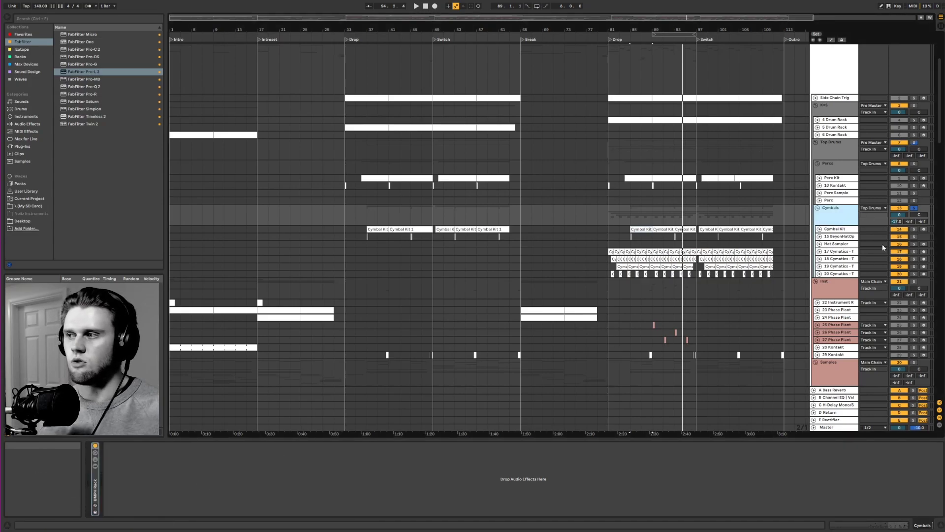
{"action": "left_click", "coordinate": [844, 391]}
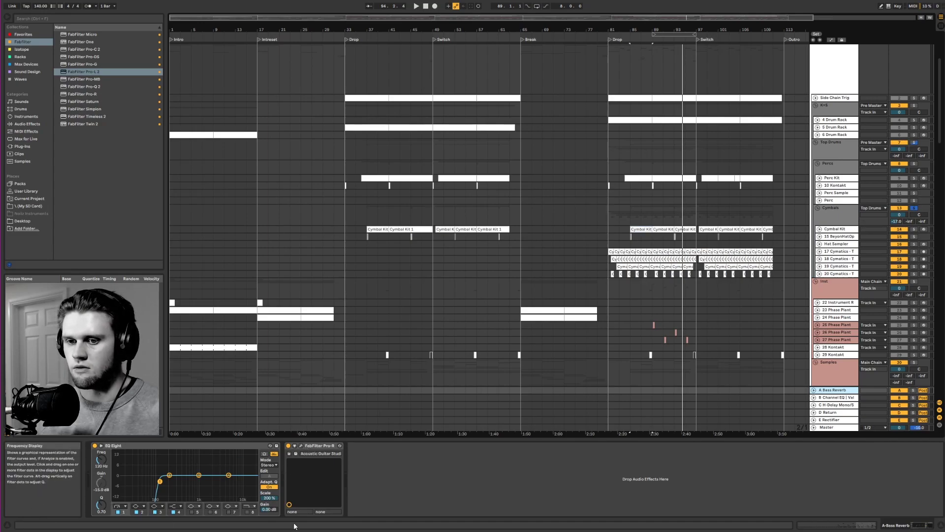
Step: Unsolo the Cymbals group and collapse the Percs and Cymbals groups inside Top Drums
{"action": "left_click", "coordinate": [915, 209]}
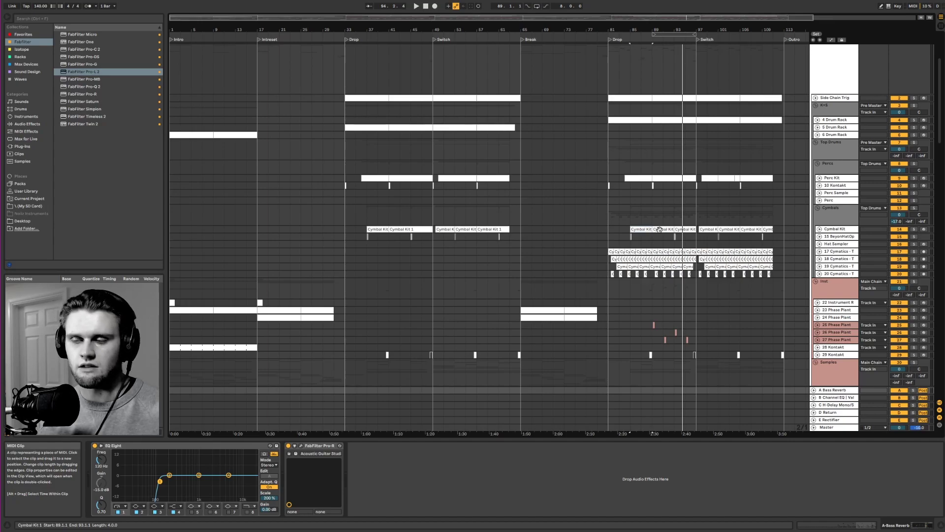
{"action": "left_click", "coordinate": [817, 208]}
{"action": "left_click", "coordinate": [817, 164]}
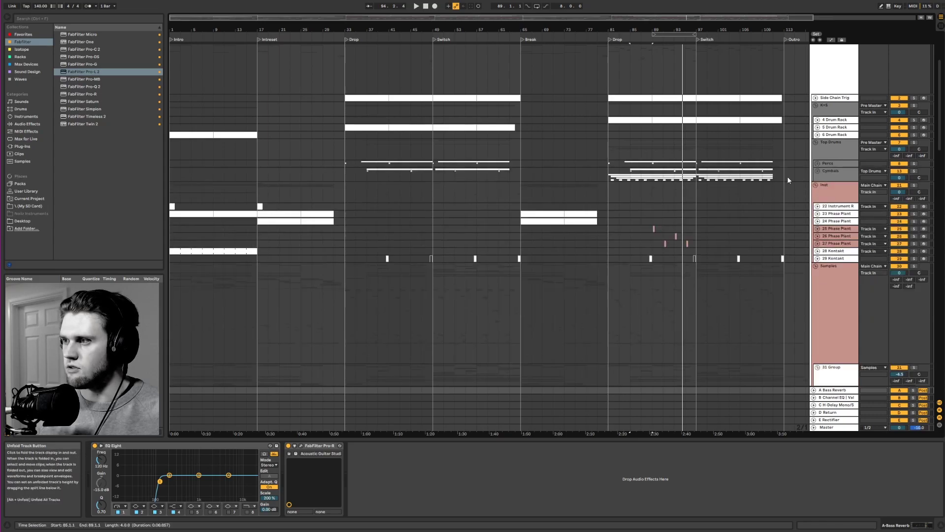
{"action": "left_click", "coordinate": [817, 171]}
{"action": "left_click", "coordinate": [819, 153]}
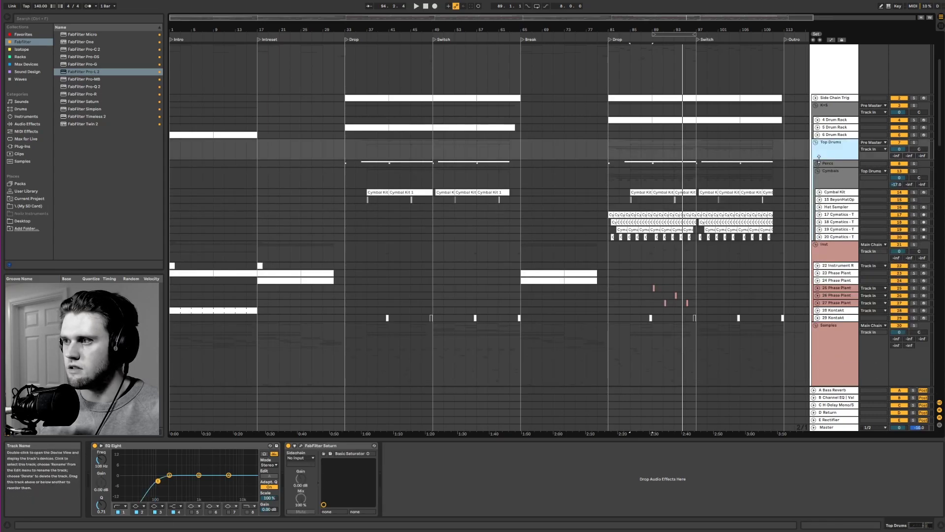
{"action": "left_click", "coordinate": [819, 165]}
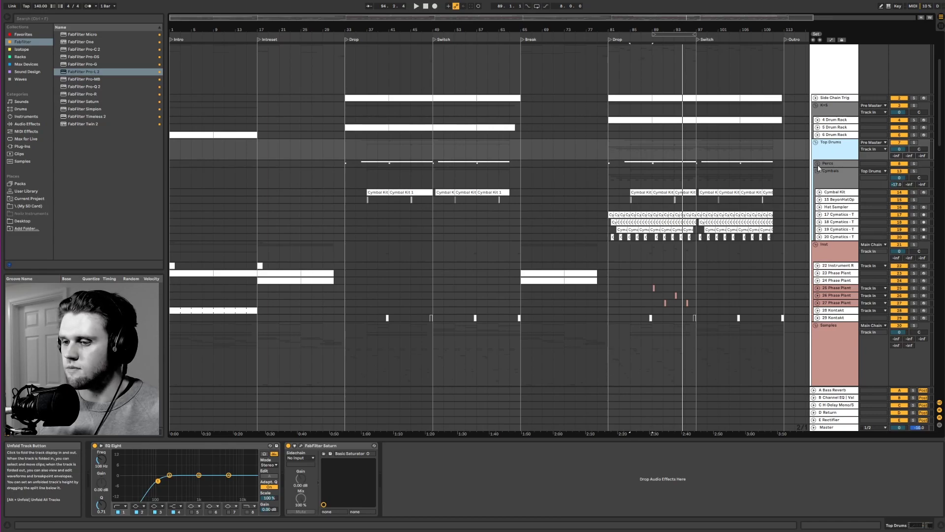
{"action": "left_click", "coordinate": [817, 171]}
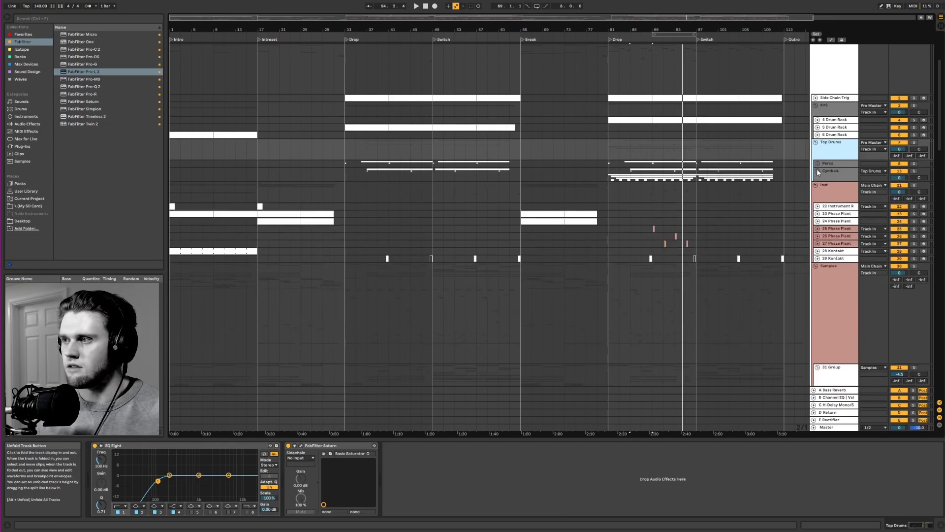
{"action": "left_click", "coordinate": [824, 196]}
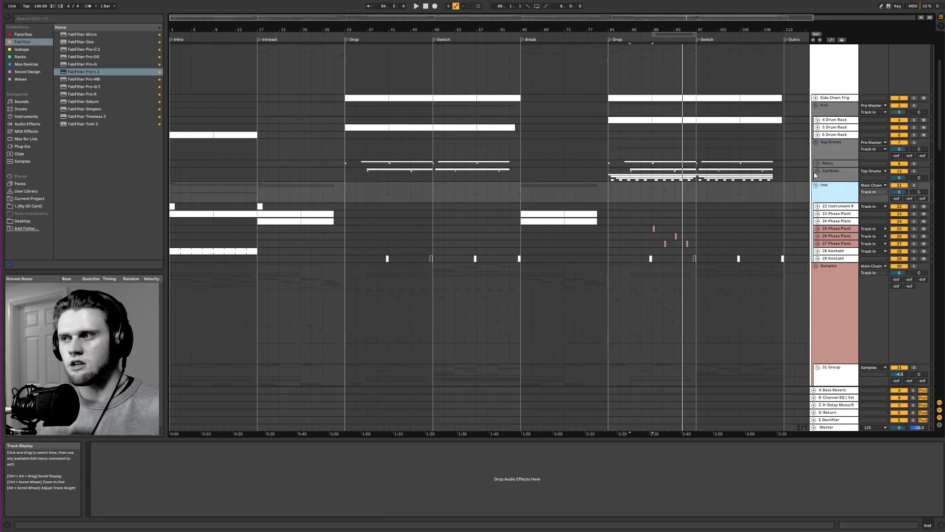
Step: Display the Kick 19 pad of the 4 Drum Rack track and examine the effects along its chain
{"action": "left_click", "coordinate": [828, 120]}
{"action": "mouse_move", "coordinate": [886, 525]}
{"action": "left_mouse_down"}
{"action": "mouse_move", "coordinate": [914, 515]}
{"action": "mouse_move", "coordinate": [871, 514]}
{"action": "left_mouse_up"}
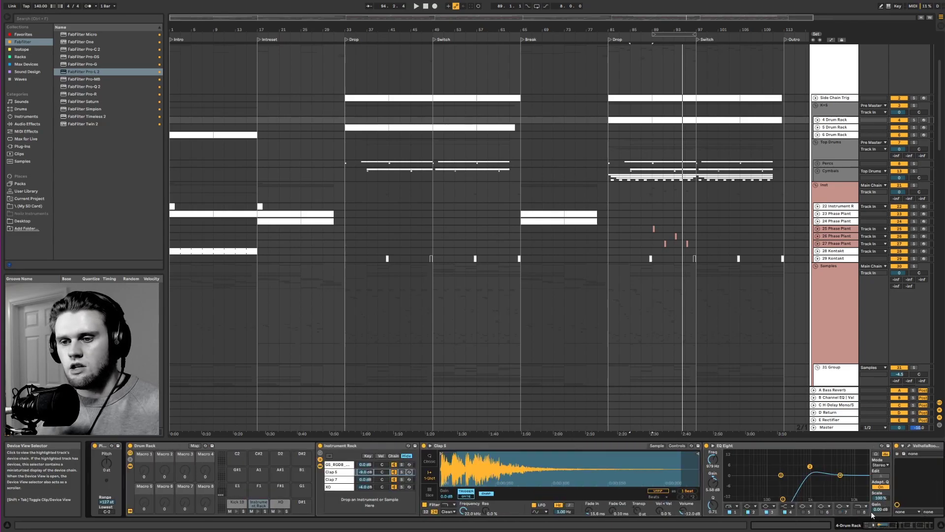
{"action": "left_click", "coordinate": [238, 506]}
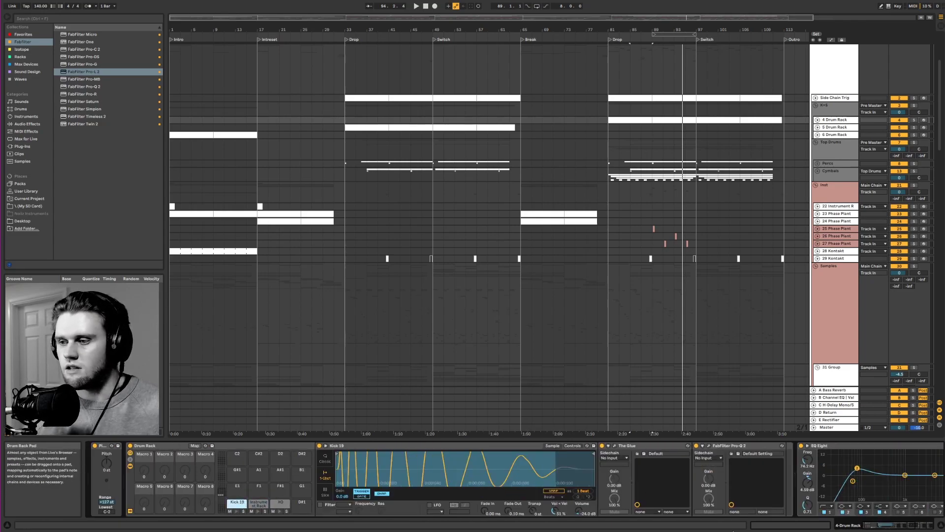
{"action": "left_click_drag", "start_coordinate": [869, 528], "coordinate": [897, 525]}
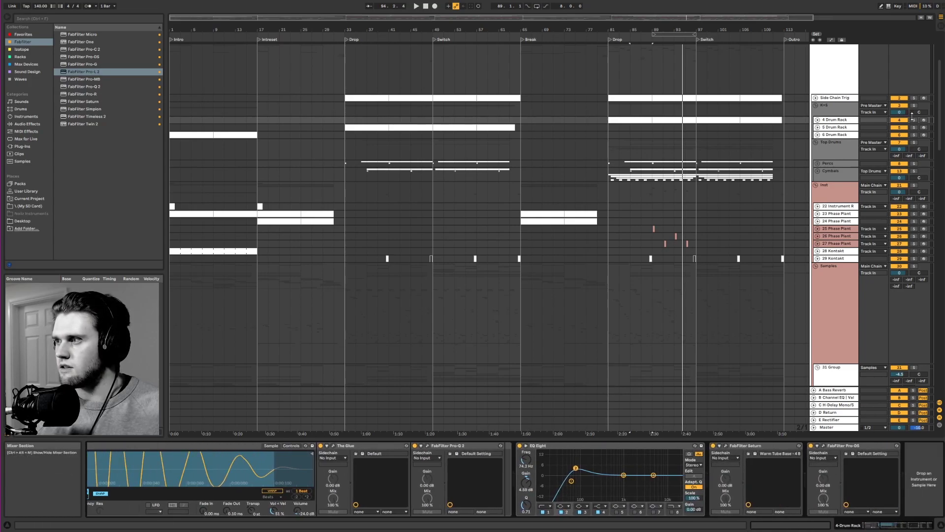
Step: Audition the 5 Drum Rack track in solo from the first drop at bar 33, then stop playback and clear the solo
{"action": "left_click", "coordinate": [372, 127]}
{"action": "key", "text": "space"}
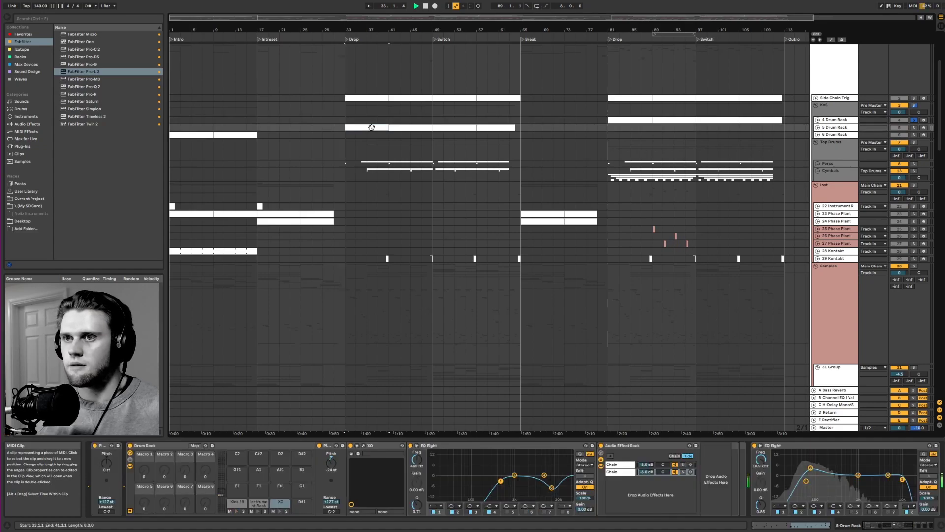
{"action": "left_click", "coordinate": [914, 127]}
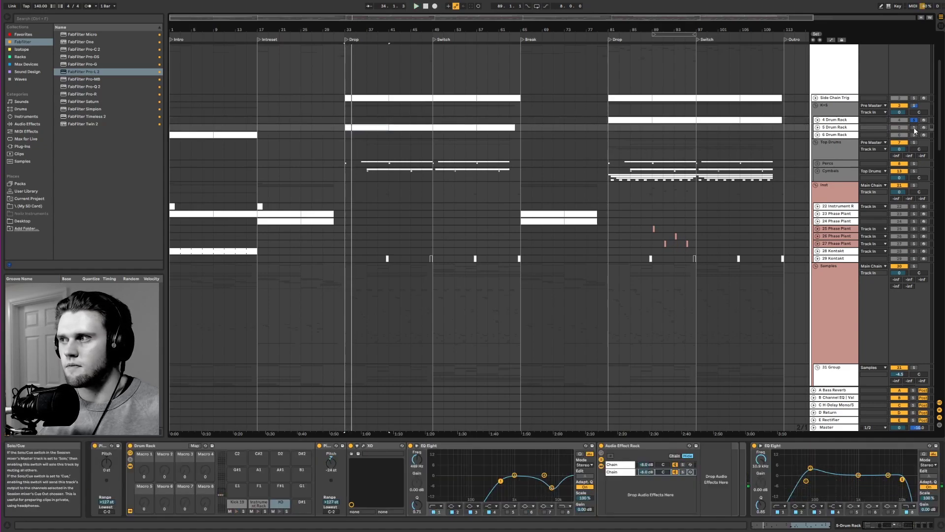
{"action": "key", "text": "space"}
{"action": "key", "text": "space"}
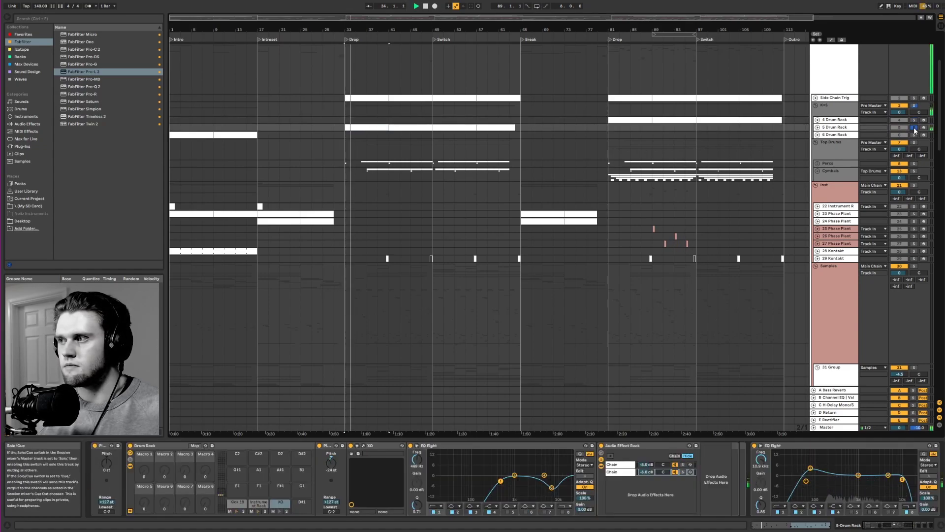
{"action": "left_click", "coordinate": [914, 127]}
{"action": "key", "text": "space"}
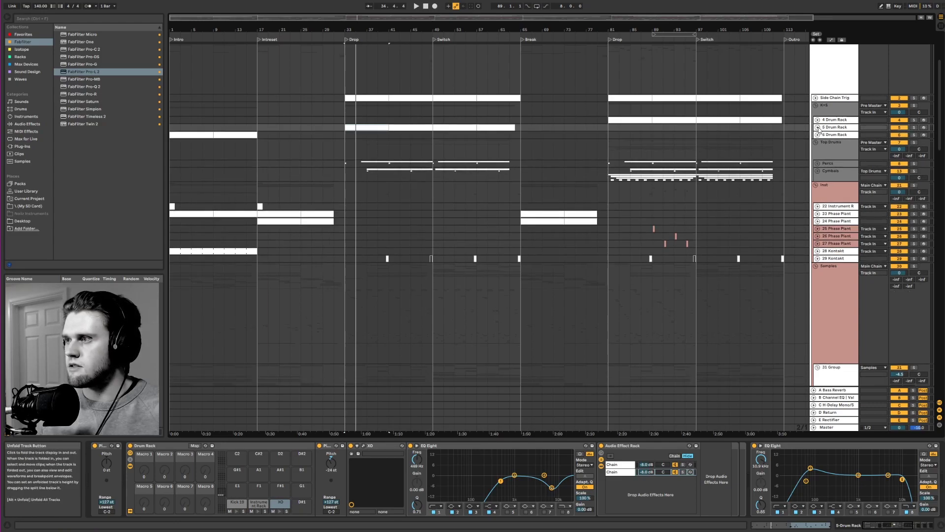
Step: Return to the 4 Drum Rack track and review the kick's device chain from the Kick 19 sample to FabFilter Pro-DS
{"action": "mouse_move", "coordinate": [891, 525]}
{"action": "left_mouse_down"}
{"action": "mouse_move", "coordinate": [911, 527]}
{"action": "mouse_move", "coordinate": [885, 525]}
{"action": "left_mouse_up"}
{"action": "left_click", "coordinate": [835, 120]}
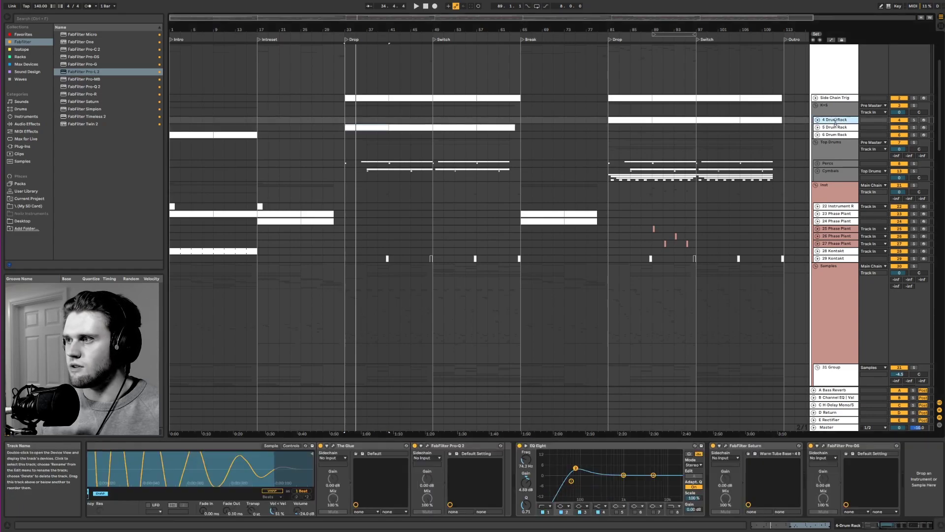
{"action": "left_click", "coordinate": [888, 525]}
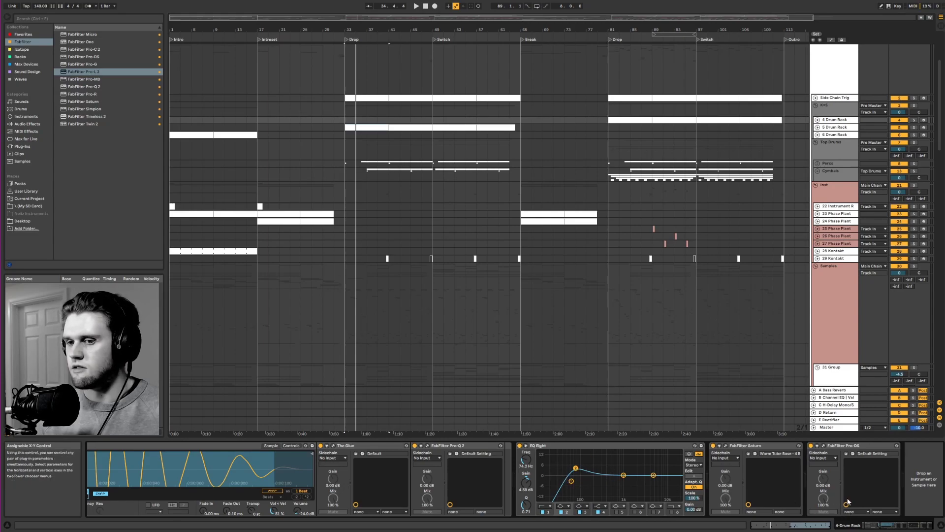
{"action": "left_click", "coordinate": [868, 527]}
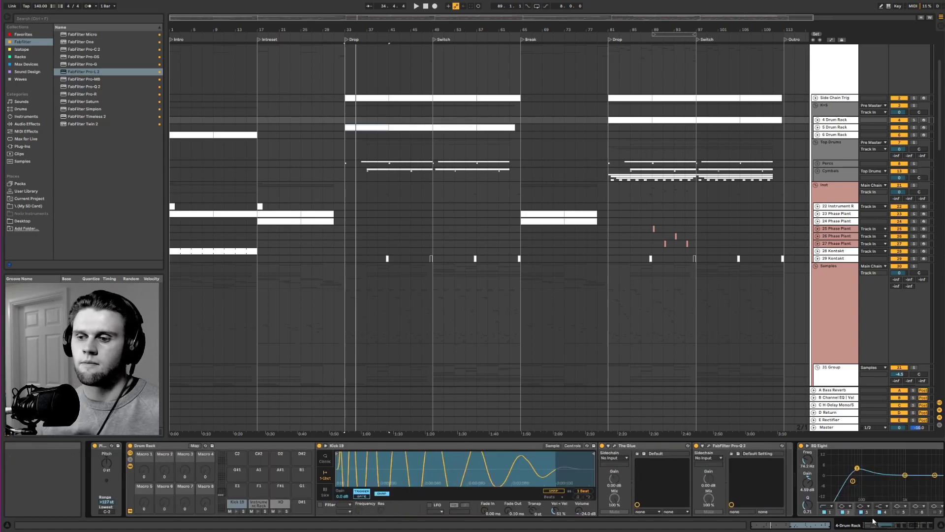
{"action": "left_click", "coordinate": [889, 525]}
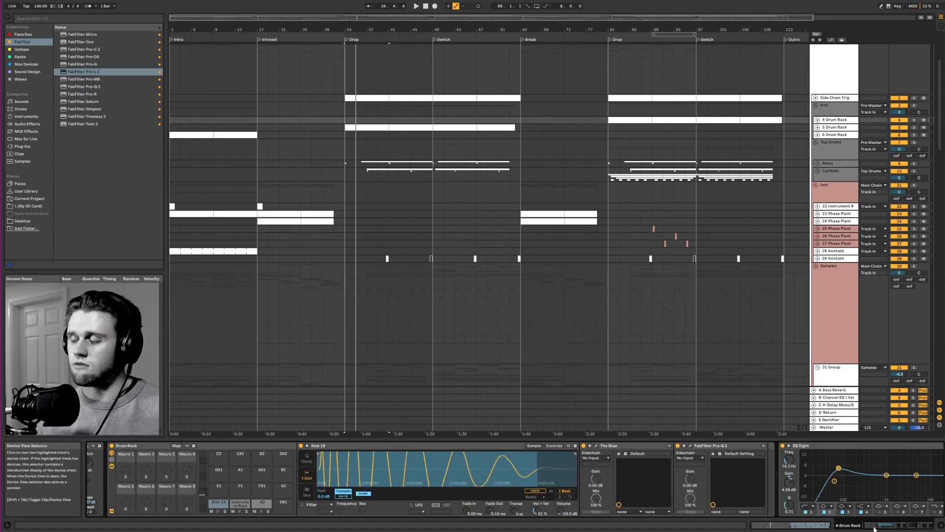
Step: Revisit the kick's chain in 4 Drum Rack, checking the devices from the Kick 19 sample through EQ Eight to FabFilter Pro-DS
{"action": "left_click", "coordinate": [869, 526]}
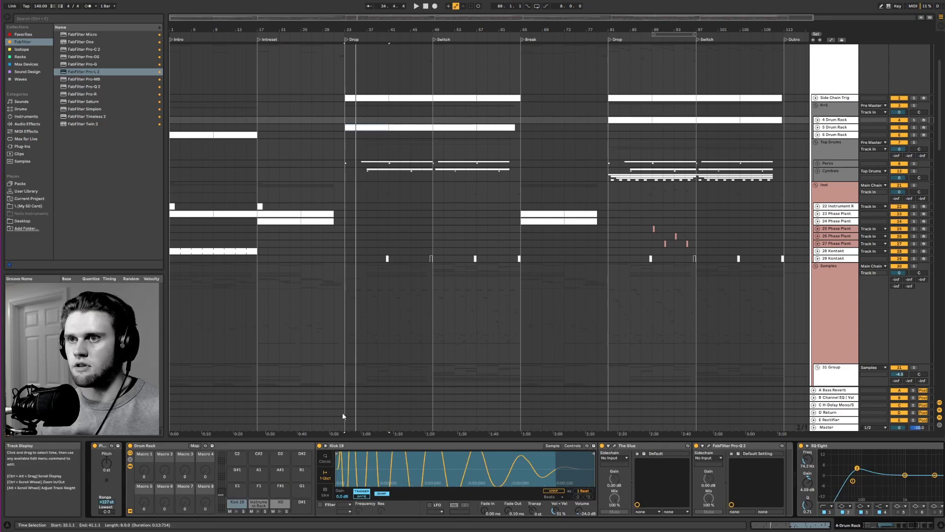
{"action": "left_click", "coordinate": [911, 526]}
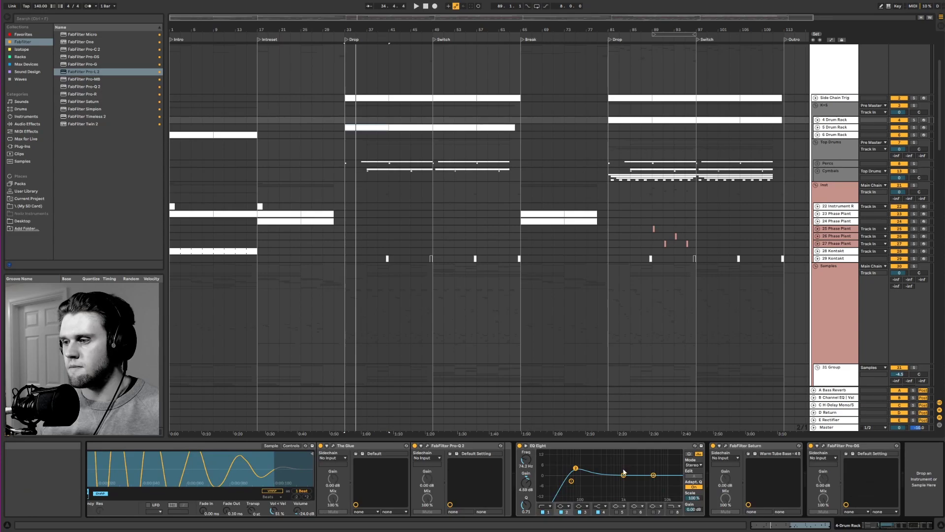
{"action": "left_click", "coordinate": [870, 526]}
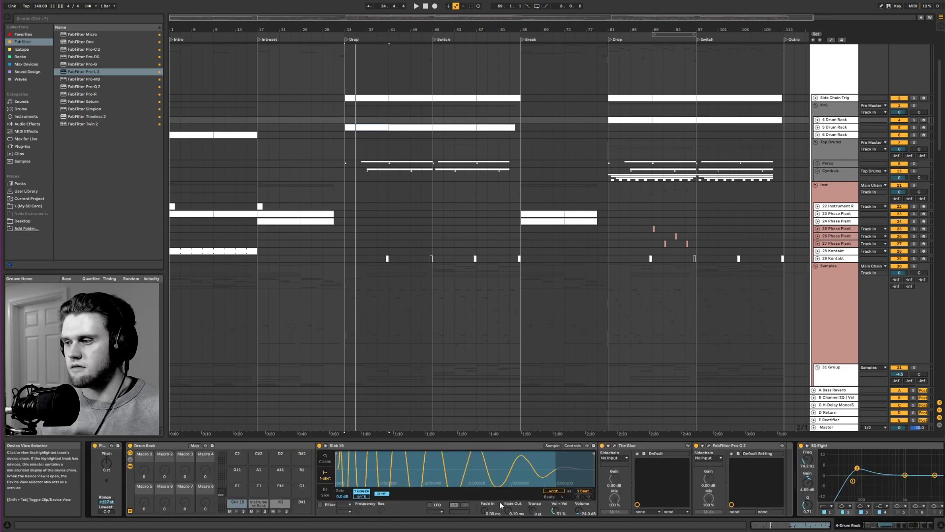
Step: Display the Instrument Rack pad of 4 Drum Rack and examine the device chain of its GS_RGDB snare layer
{"action": "left_click", "coordinate": [260, 503]}
{"action": "mouse_move", "coordinate": [870, 525]}
{"action": "left_mouse_down"}
{"action": "mouse_move", "coordinate": [904, 526]}
{"action": "mouse_move", "coordinate": [869, 525]}
{"action": "left_mouse_up"}
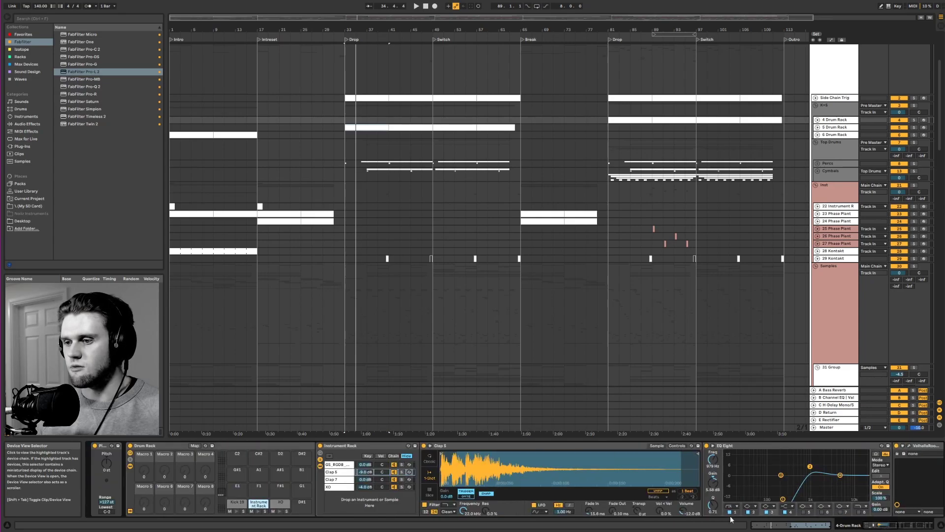
{"action": "left_click", "coordinate": [331, 479]}
{"action": "left_click", "coordinate": [338, 464]}
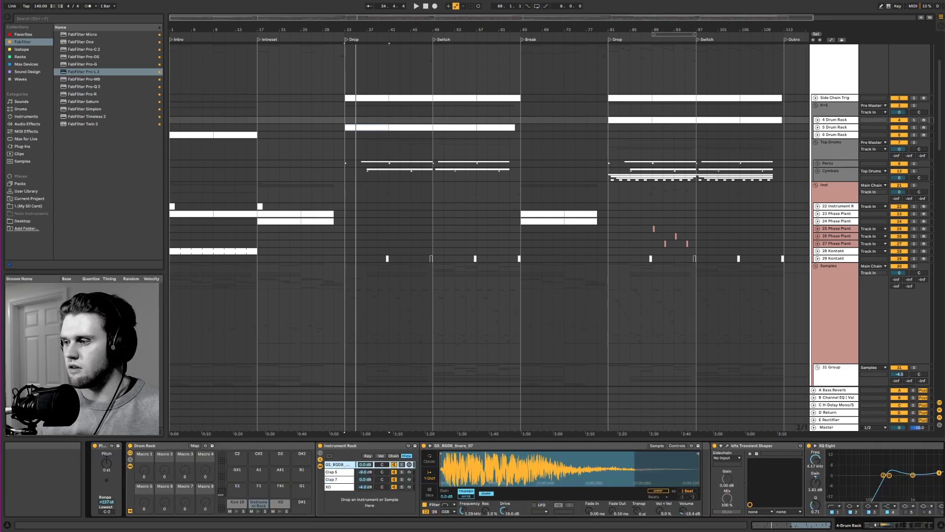
{"action": "left_click", "coordinate": [887, 528]}
{"action": "mouse_move", "coordinate": [887, 528]}
{"action": "left_mouse_down"}
{"action": "mouse_move", "coordinate": [907, 528]}
{"action": "mouse_move", "coordinate": [881, 528]}
{"action": "left_mouse_up"}
Step: Review the device chains of the Clap 5, XO and Clap 7 layers in the snare's Instrument Rack
{"action": "left_click", "coordinate": [339, 472]}
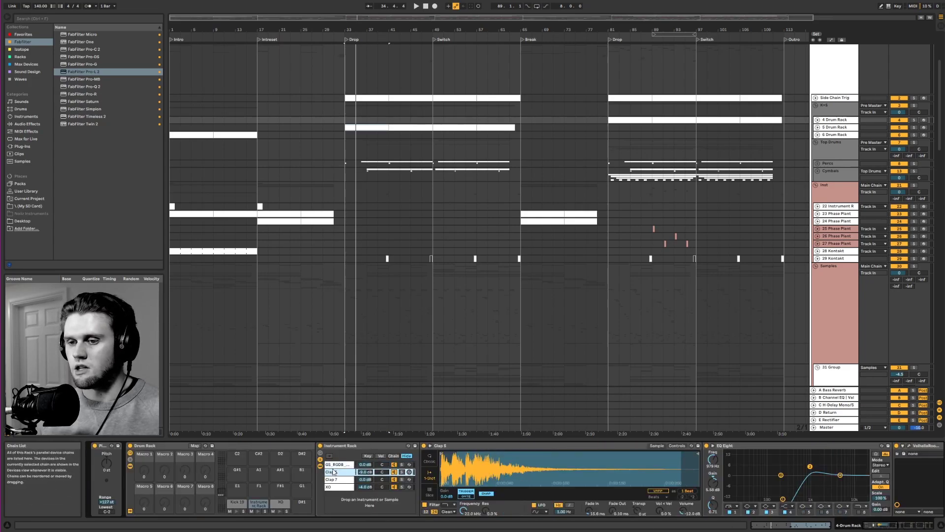
{"action": "left_click", "coordinate": [338, 487]}
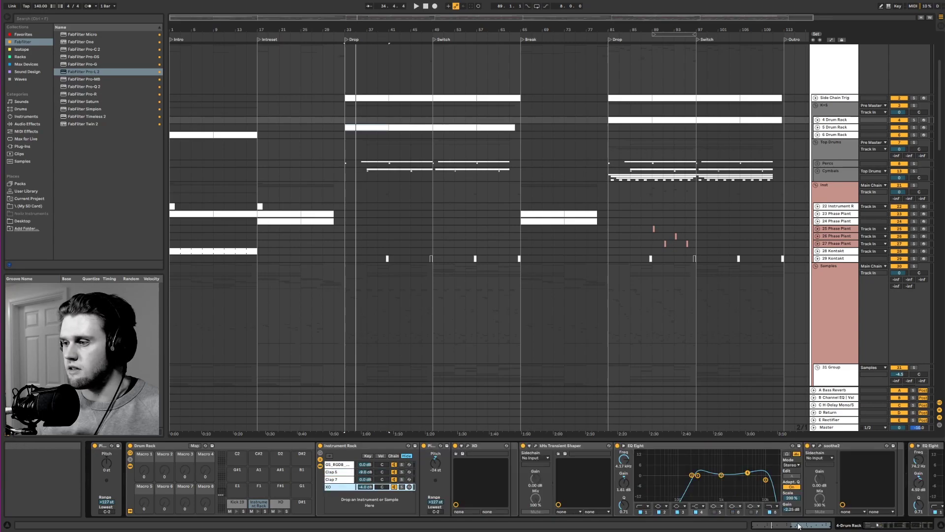
{"action": "mouse_move", "coordinate": [877, 525]}
{"action": "left_mouse_down"}
{"action": "mouse_move", "coordinate": [908, 528]}
{"action": "mouse_move", "coordinate": [875, 525]}
{"action": "left_mouse_up"}
{"action": "left_click", "coordinate": [333, 479]}
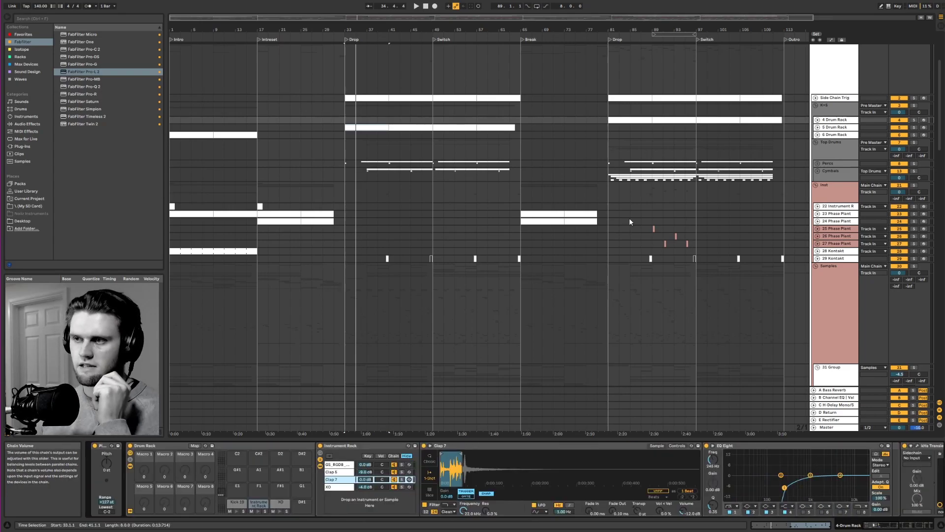
Step: Expand the Percs group and inspect the devices on the group, its 10 Kontakt track and its Perc Kit track
{"action": "scroll", "coordinate": [684, 222], "scroll_direction": "down", "scroll_amount": 1}
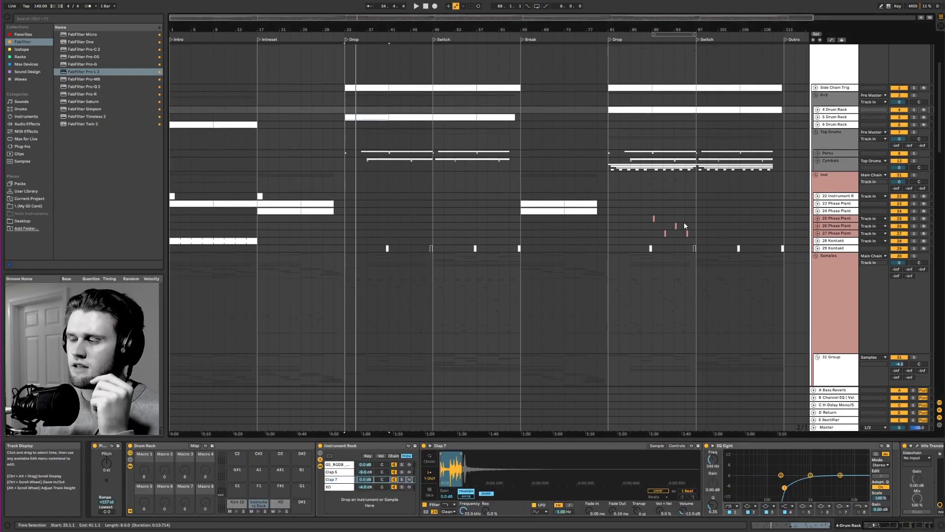
{"action": "left_click", "coordinate": [821, 154]}
{"action": "left_click", "coordinate": [825, 152]}
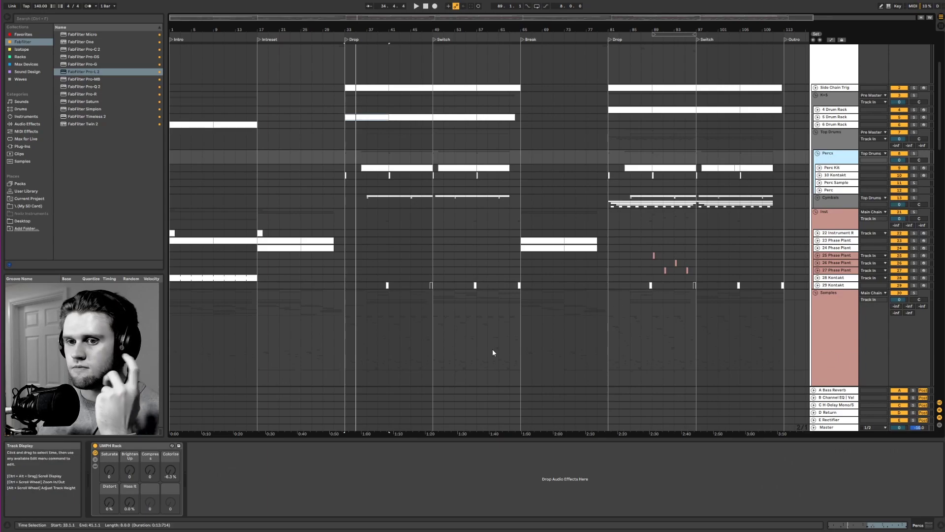
{"action": "mouse_move", "coordinate": [838, 163]}
{"action": "left_mouse_down"}
{"action": "mouse_move", "coordinate": [838, 177]}
{"action": "mouse_move", "coordinate": [839, 164]}
{"action": "left_mouse_up"}
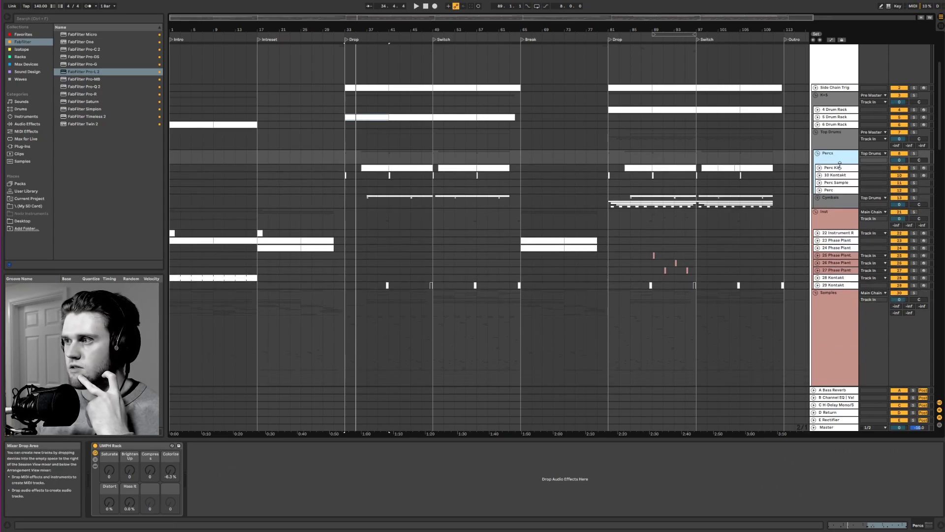
{"action": "left_click", "coordinate": [835, 175]}
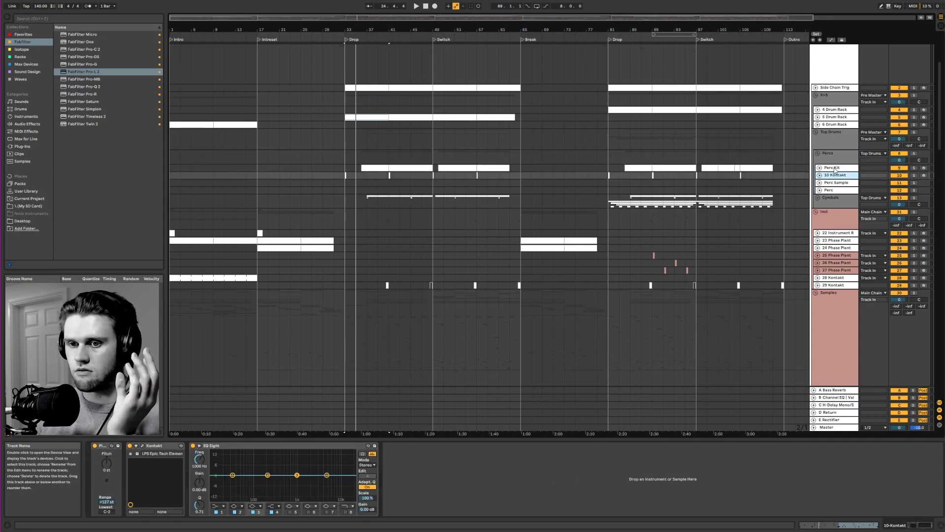
{"action": "left_click", "coordinate": [836, 168]}
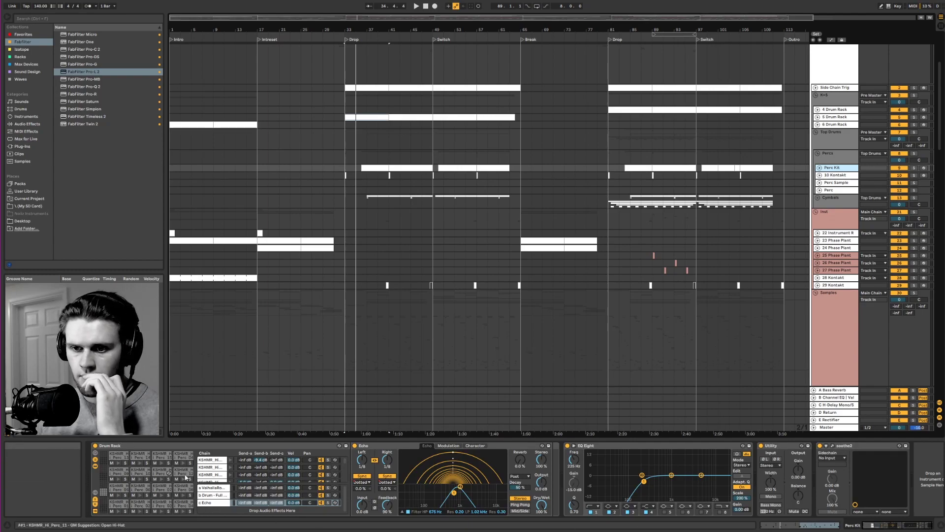
Step: Examine the effects on the Valhalla reverb, Drum - Full Parallel and Echo return chains inside the Perc Kit drum rack
{"action": "left_click", "coordinate": [212, 495]}
{"action": "left_click", "coordinate": [215, 502]}
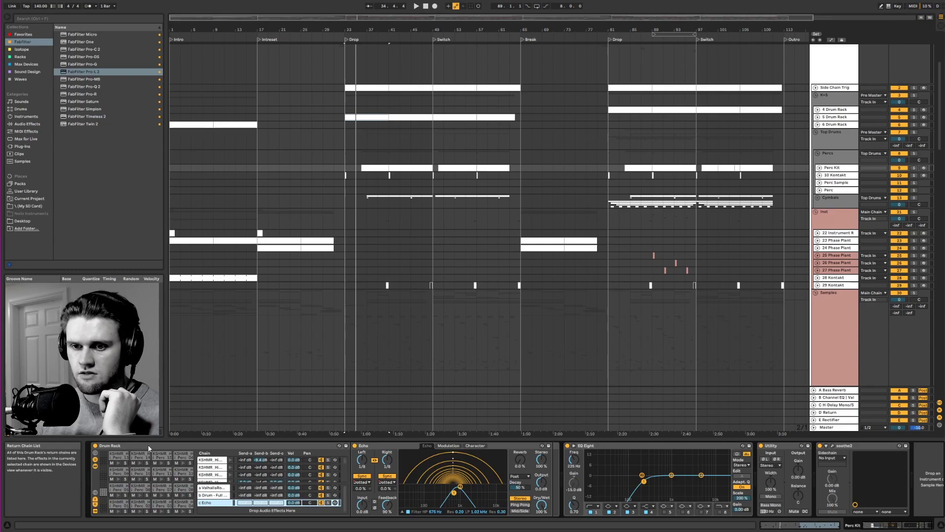
{"action": "left_click", "coordinate": [215, 495]}
{"action": "left_click", "coordinate": [215, 502]}
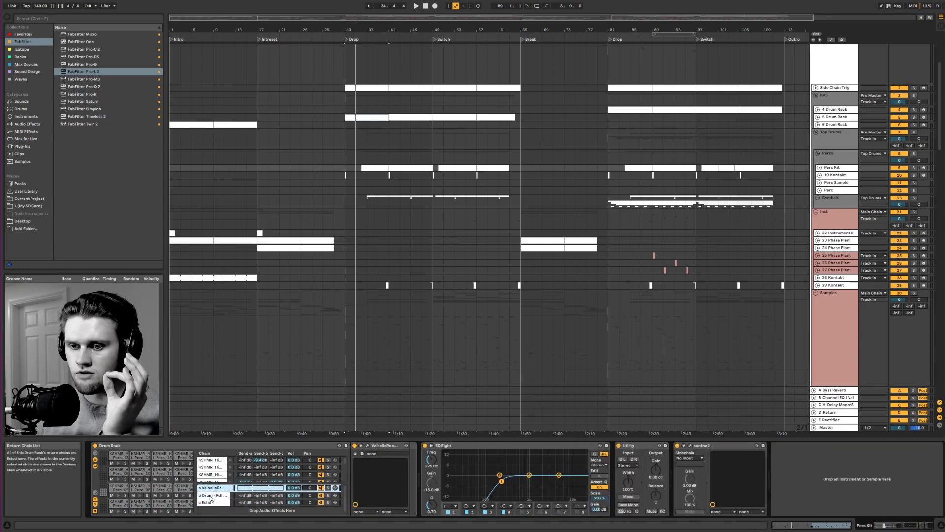
{"action": "left_click", "coordinate": [215, 494]}
{"action": "left_click", "coordinate": [215, 502]}
{"action": "left_click", "coordinate": [217, 495]}
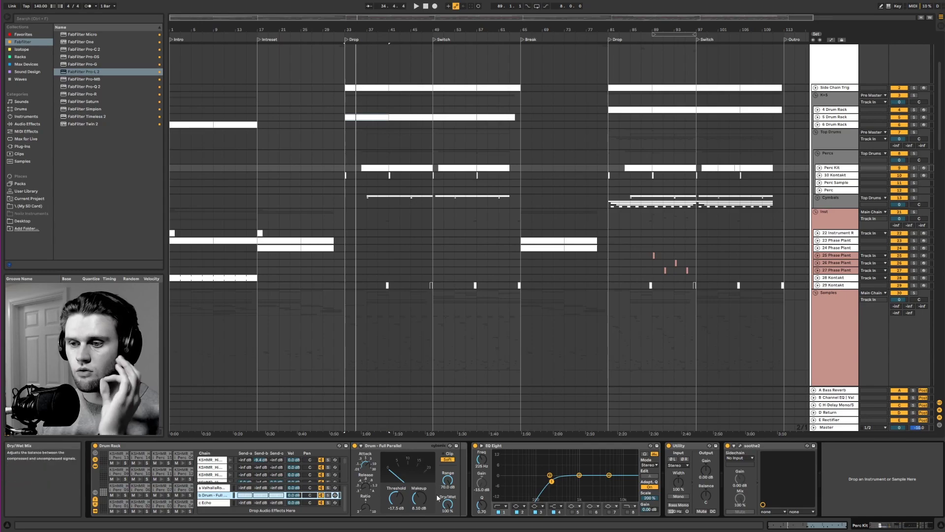
{"action": "left_click", "coordinate": [212, 502]}
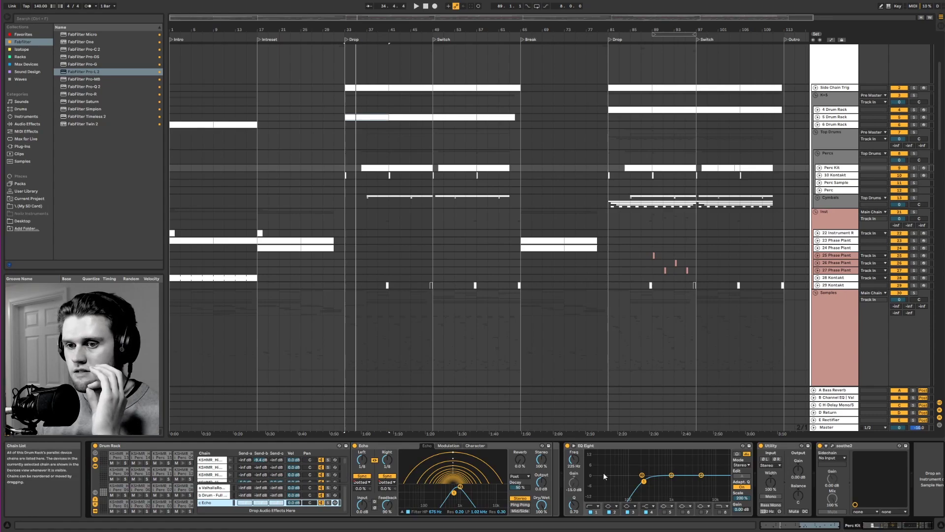
Step: Hide the device view and survey the tracks from the Percs group through Samples and 31 Group to the red 55 Group
{"action": "left_click", "coordinate": [940, 525]}
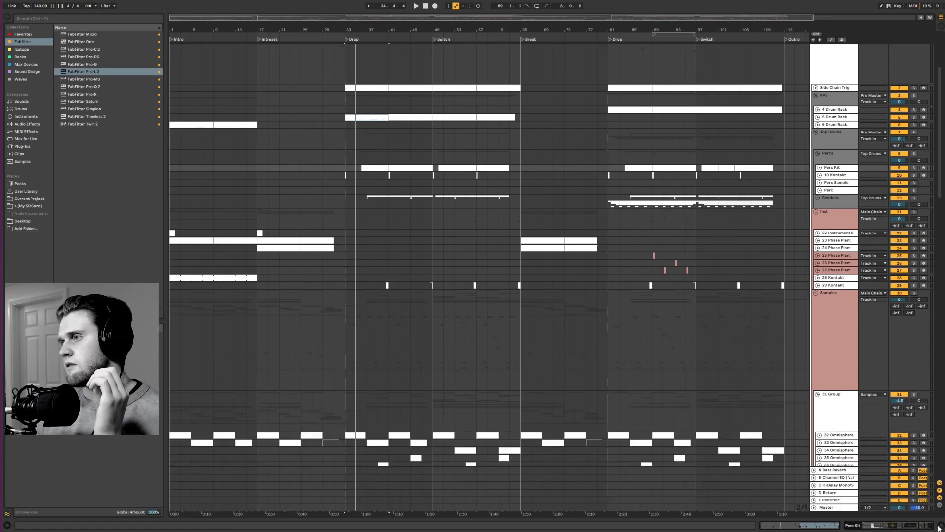
{"action": "scroll", "coordinate": [823, 227], "scroll_direction": "down", "scroll_amount": 2}
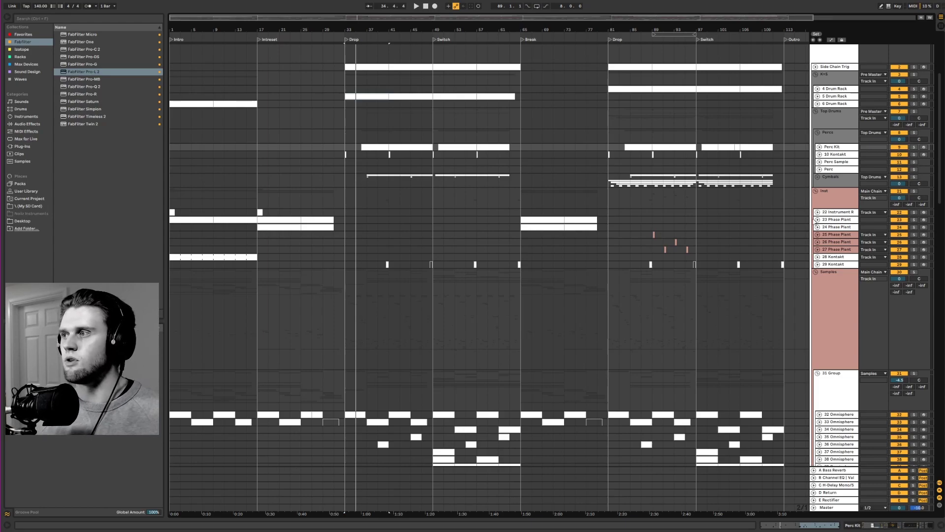
{"action": "left_click", "coordinate": [778, 137]}
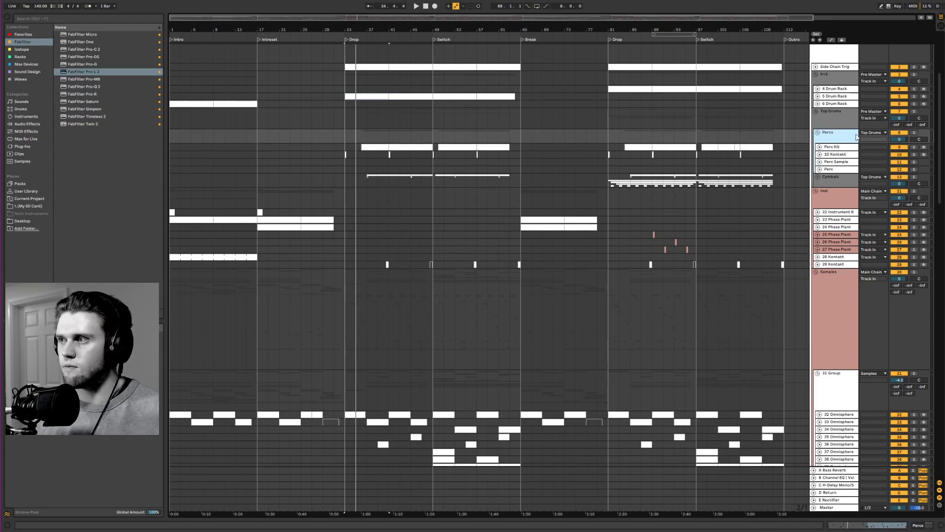
{"action": "scroll", "coordinate": [856, 160], "scroll_direction": "down", "scroll_amount": 5}
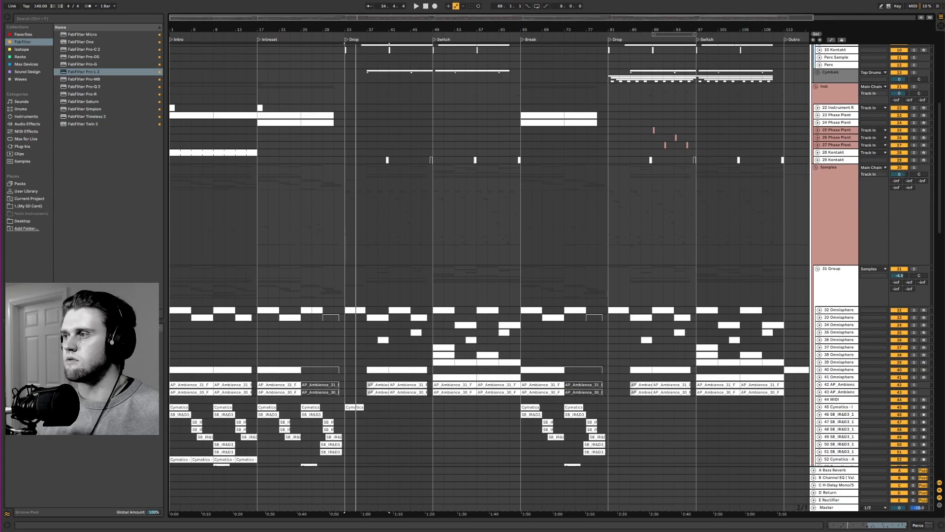
{"action": "mouse_move", "coordinate": [943, 183]}
{"action": "left_mouse_down"}
{"action": "mouse_move", "coordinate": [939, 306]}
{"action": "mouse_move", "coordinate": [933, 190]}
{"action": "left_mouse_up"}
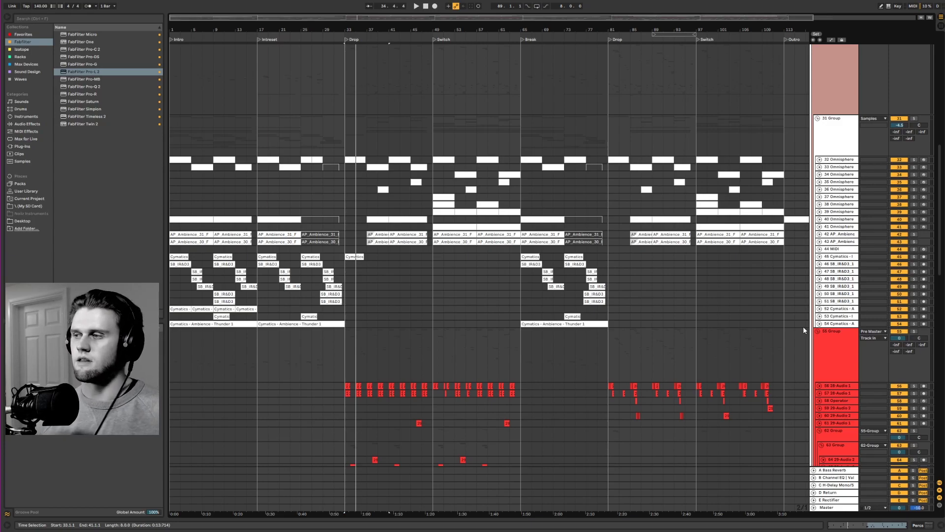
{"action": "mouse_move", "coordinate": [939, 198]}
{"action": "left_mouse_down"}
{"action": "mouse_move", "coordinate": [938, 120]}
{"action": "mouse_move", "coordinate": [938, 180]}
{"action": "left_mouse_up"}
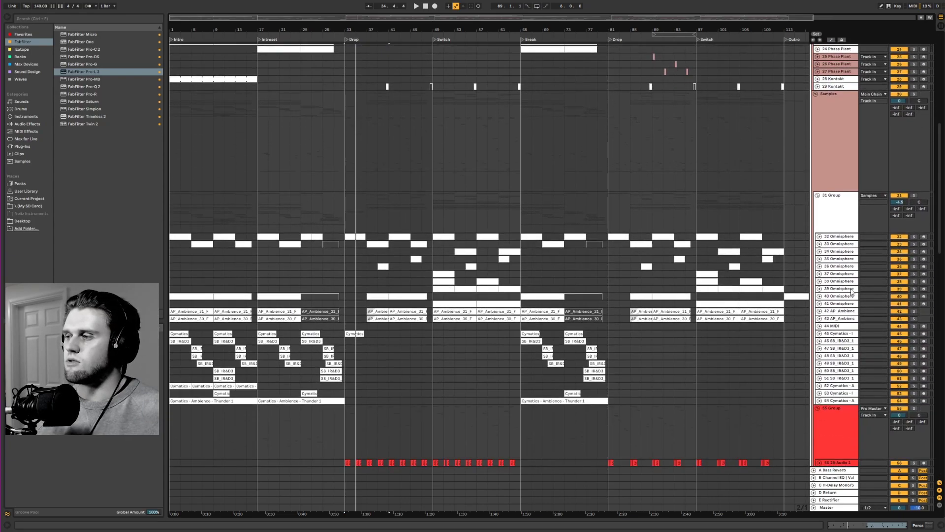
{"action": "scroll", "coordinate": [902, 298], "scroll_direction": "down", "scroll_amount": 5}
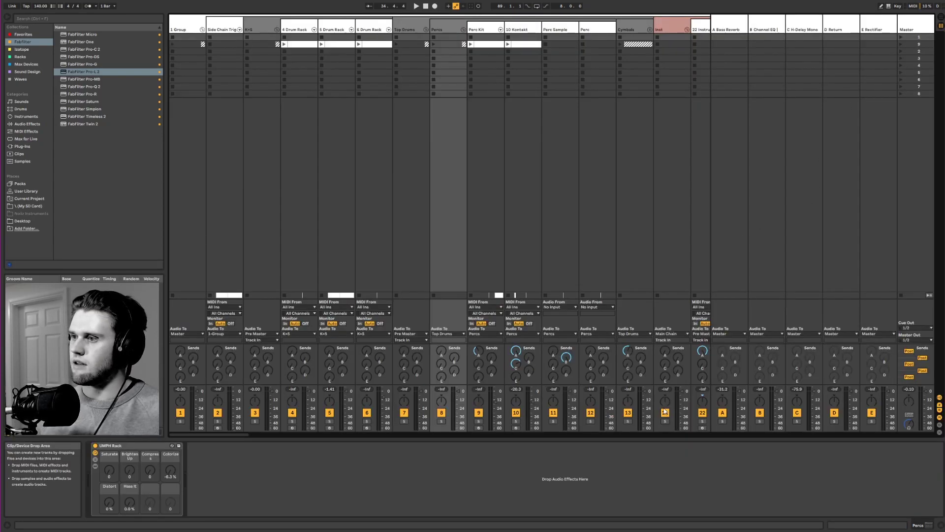
Step: Return to the arrangement and unfold the 46 SB_IR&D3_1 track to check its clips over the intro, folding it again
{"action": "key", "text": "Tab"}
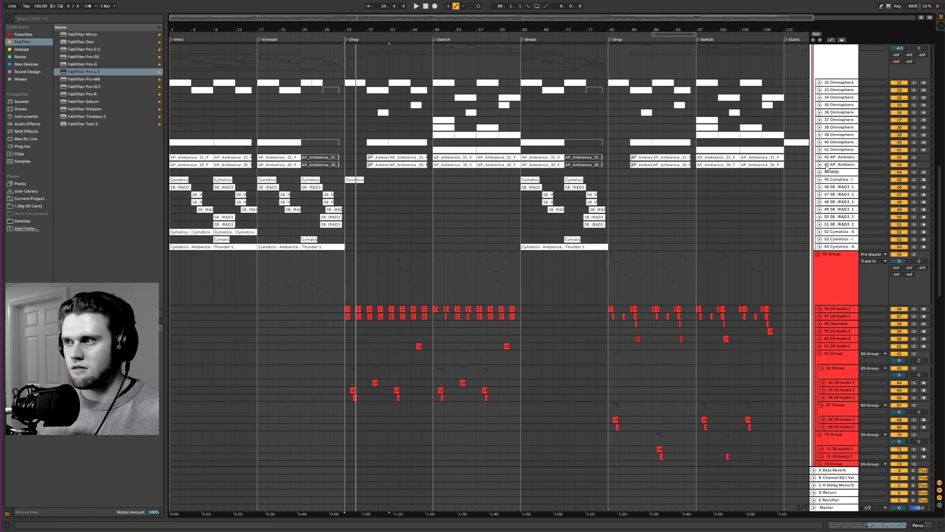
{"action": "left_click", "coordinate": [819, 186]}
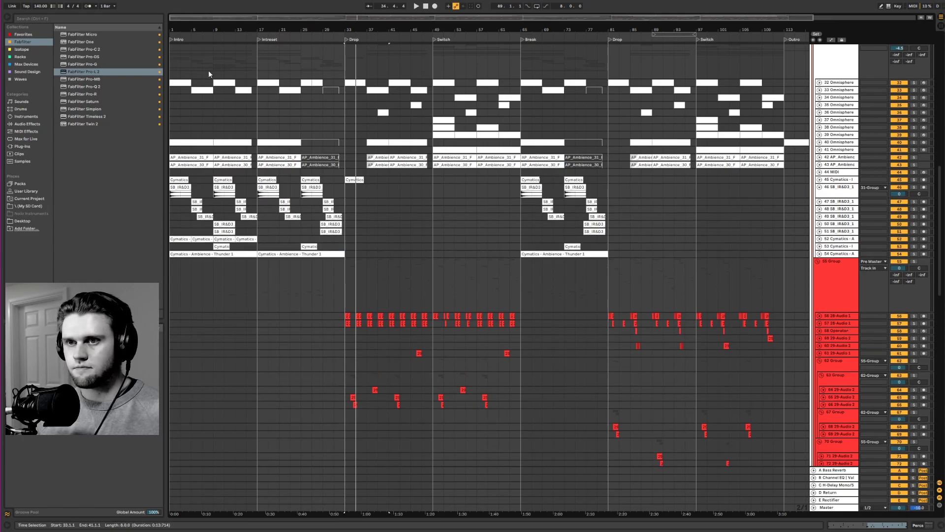
{"action": "mouse_move", "coordinate": [197, 18]}
{"action": "left_mouse_down"}
{"action": "mouse_move", "coordinate": [198, 41]}
{"action": "mouse_move", "coordinate": [180, 16]}
{"action": "left_mouse_up"}
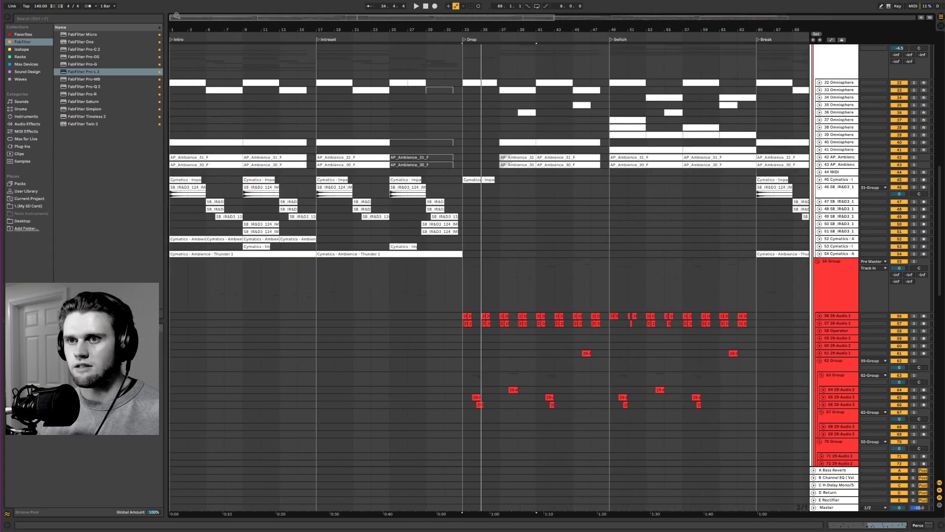
{"action": "key", "text": "Tab"}
{"action": "key", "text": "Tab"}
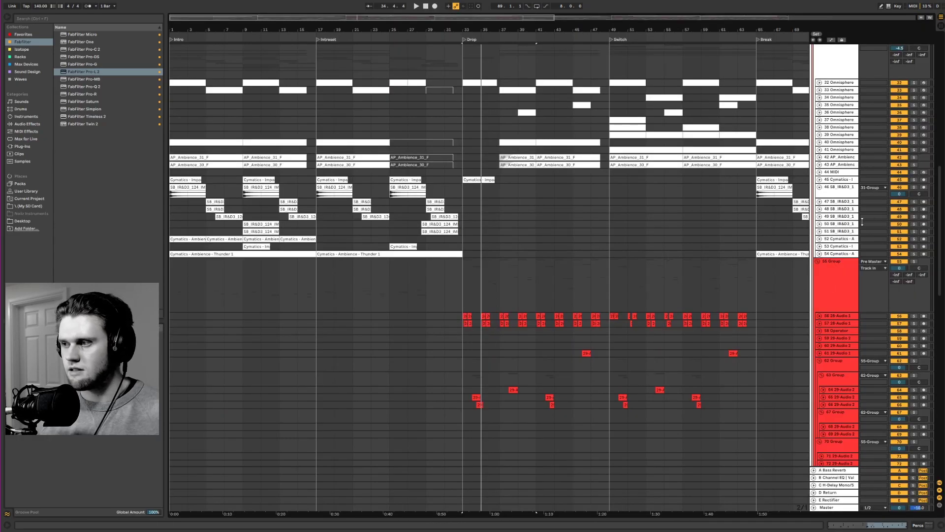
{"action": "left_click", "coordinate": [819, 186]}
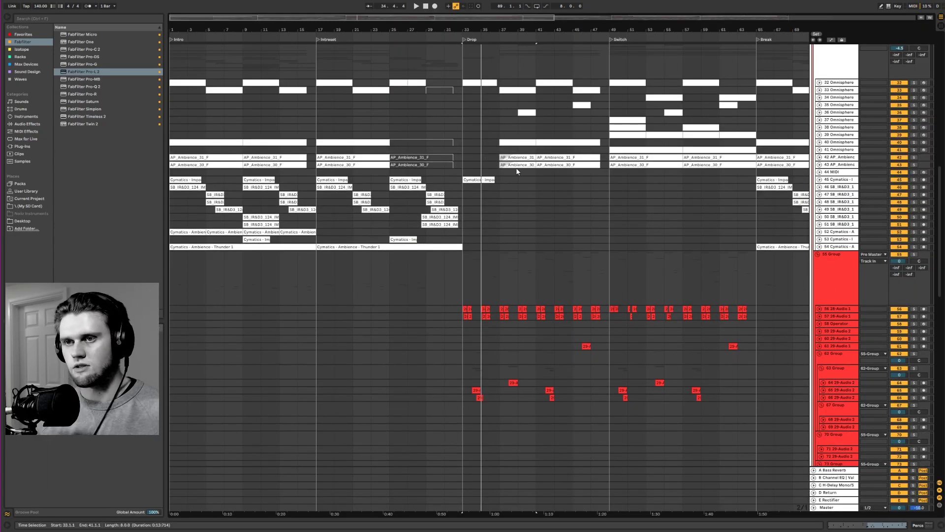
Step: Select 31 Group inside Samples, solo it and clear the solo
{"action": "scroll", "coordinate": [713, 195], "scroll_direction": "up", "scroll_amount": 3}
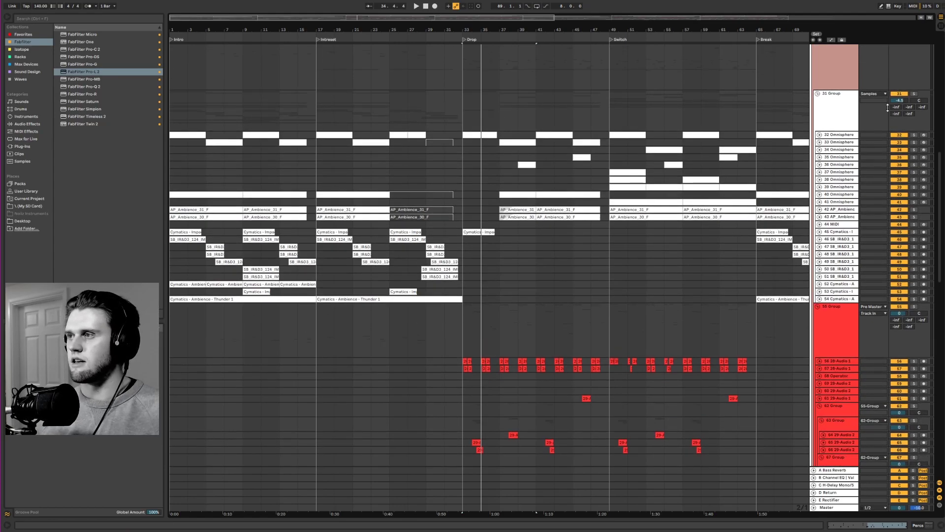
{"action": "left_click", "coordinate": [885, 107]}
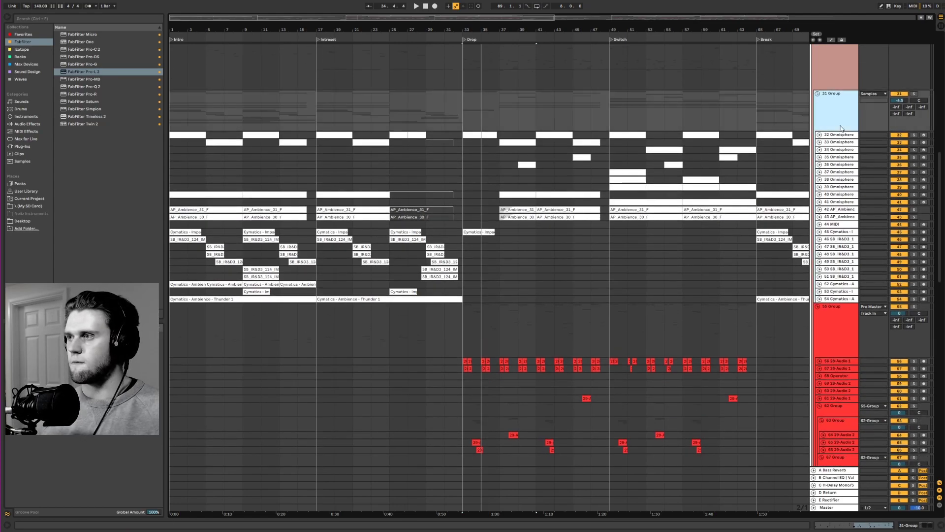
{"action": "left_click", "coordinate": [917, 94]}
{"action": "left_click", "coordinate": [917, 93]}
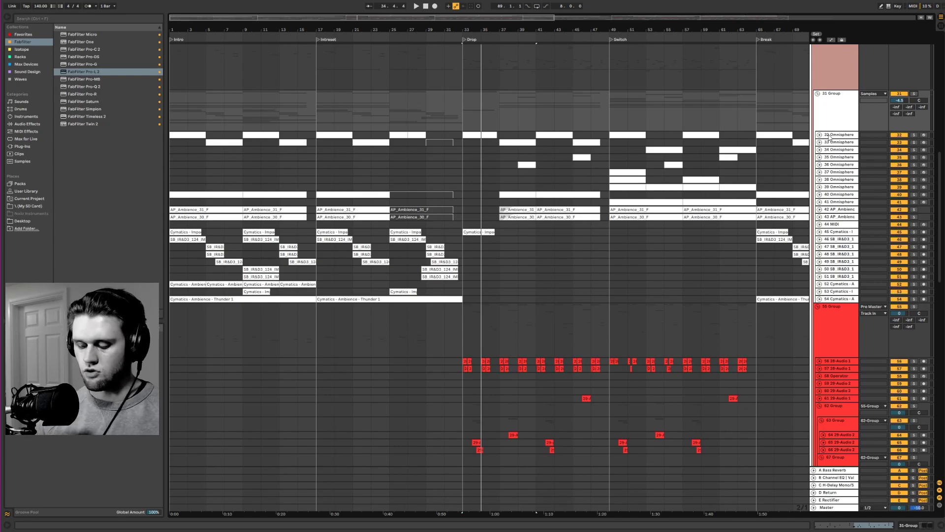
Step: Select the Main Chain track inside the Chains group and display its EQ Eight in the device view
{"action": "scroll", "coordinate": [911, 187], "scroll_direction": "down", "scroll_amount": 4}
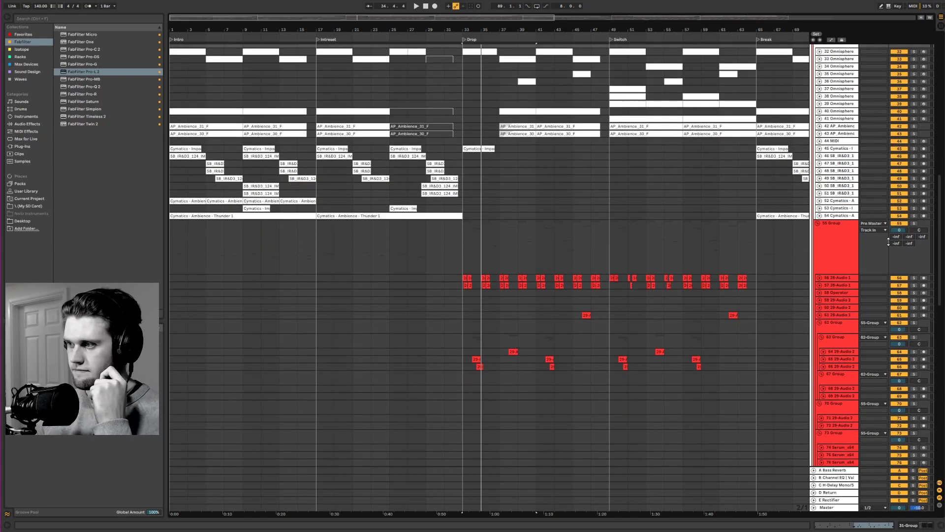
{"action": "left_click_drag", "start_coordinate": [938, 252], "coordinate": [939, 428]}
{"action": "left_click", "coordinate": [847, 394]}
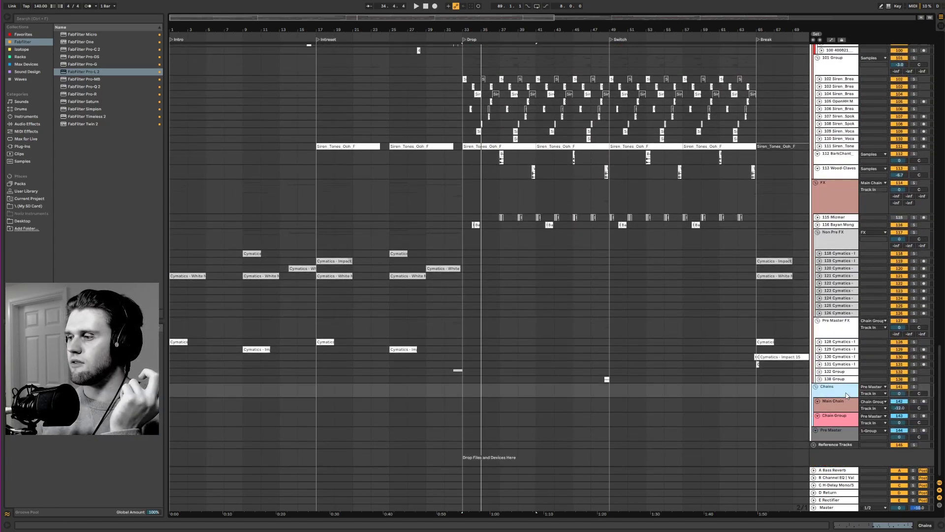
{"action": "left_click", "coordinate": [841, 408]}
{"action": "left_click", "coordinate": [914, 525]}
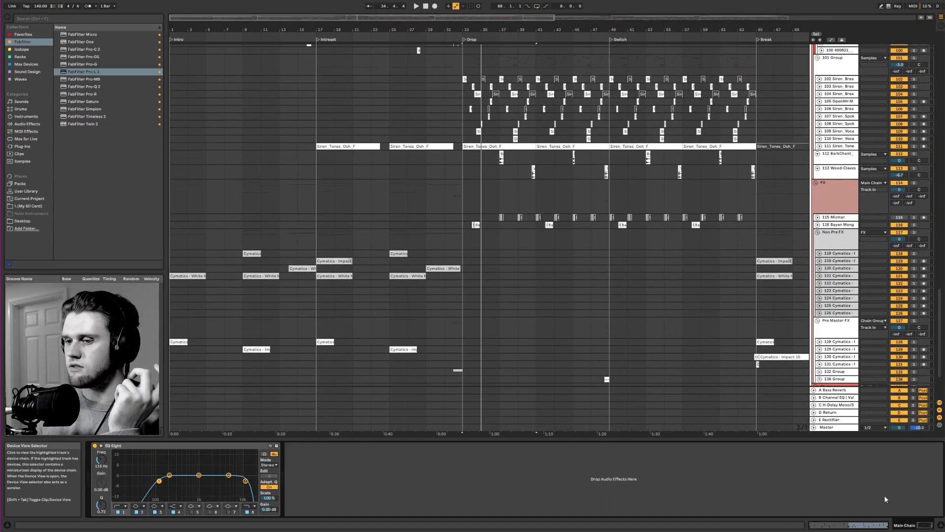
Step: Display the FX group's devices and return to the Main Chain track's EQ Eight for comparison
{"action": "scroll", "coordinate": [831, 361], "scroll_direction": "down", "scroll_amount": 3}
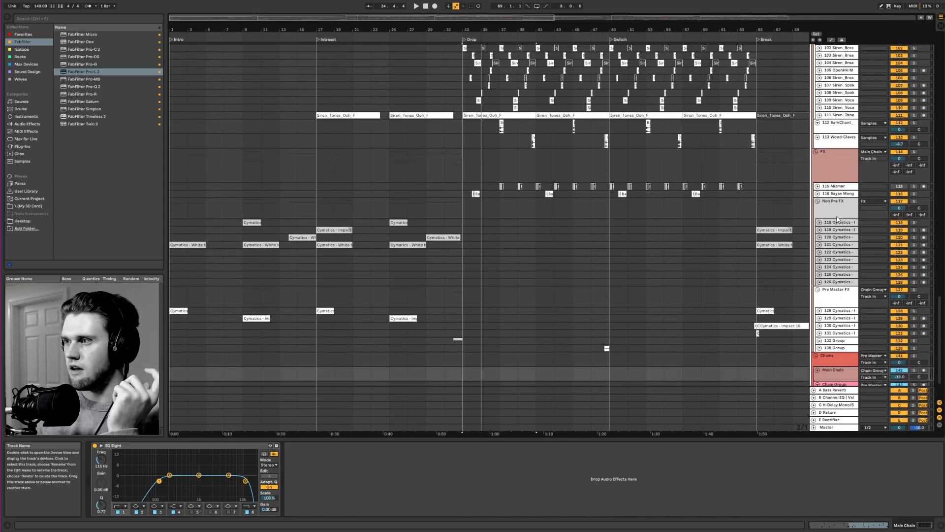
{"action": "scroll", "coordinate": [832, 187], "scroll_direction": "up", "scroll_amount": 1}
{"action": "scroll", "coordinate": [831, 187], "scroll_direction": "up", "scroll_amount": 2}
{"action": "left_click", "coordinate": [832, 187]}
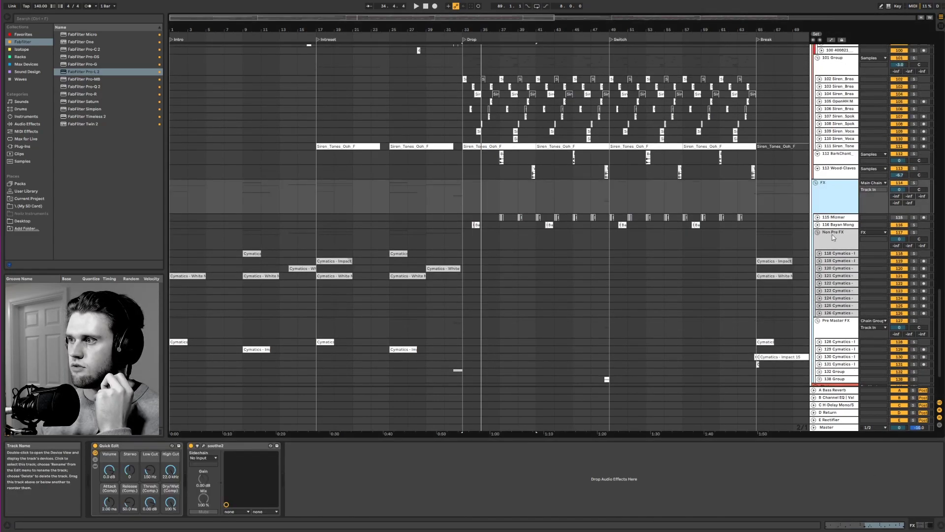
{"action": "scroll", "coordinate": [836, 284], "scroll_direction": "down", "scroll_amount": 7}
{"action": "left_click", "coordinate": [835, 335]}
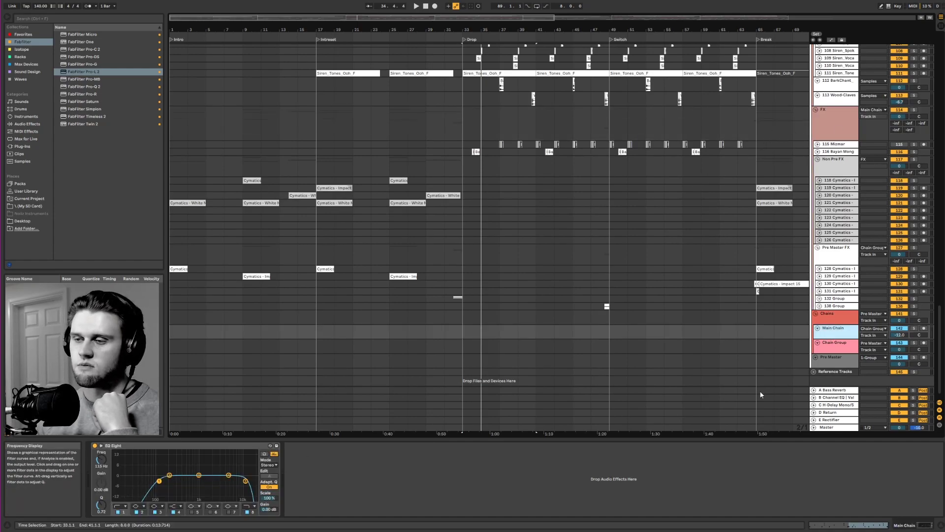
Step: Display the Chain Group's effects inside the Chains group, then select the Main Chain track again
{"action": "scroll", "coordinate": [837, 337], "scroll_direction": "up", "scroll_amount": 3}
{"action": "scroll", "coordinate": [837, 337], "scroll_direction": "down", "scroll_amount": 3}
{"action": "left_click", "coordinate": [851, 344]}
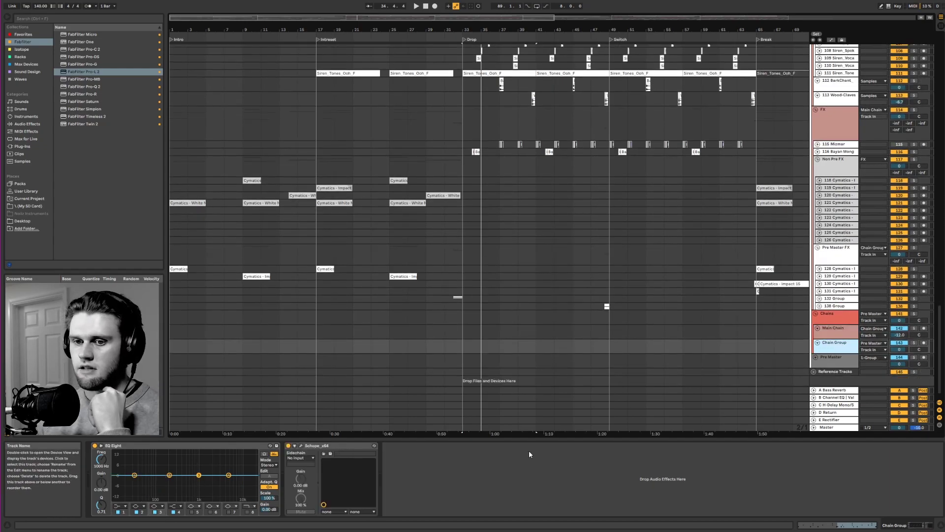
{"action": "left_click", "coordinate": [827, 334]}
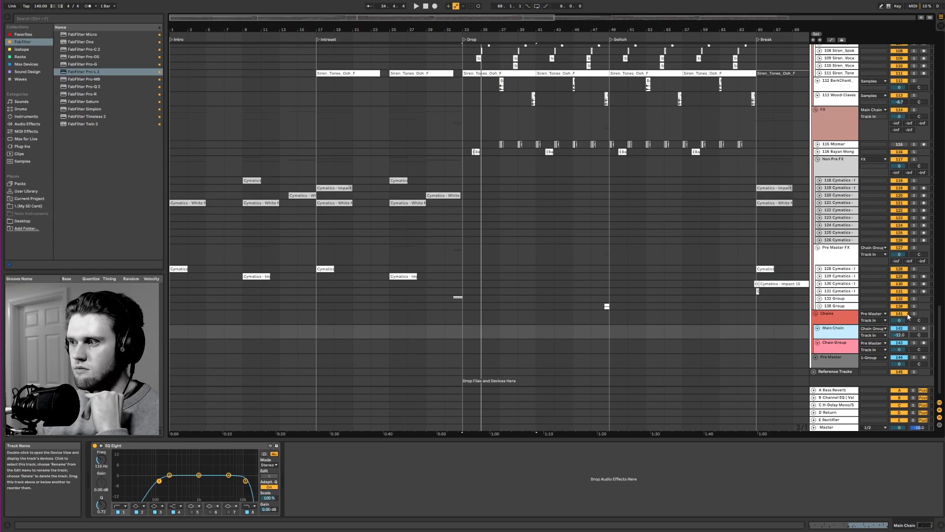
{"action": "mouse_move", "coordinate": [941, 351]}
{"action": "left_mouse_down"}
{"action": "mouse_move", "coordinate": [941, 242]}
{"action": "mouse_move", "coordinate": [941, 347]}
{"action": "left_mouse_up"}
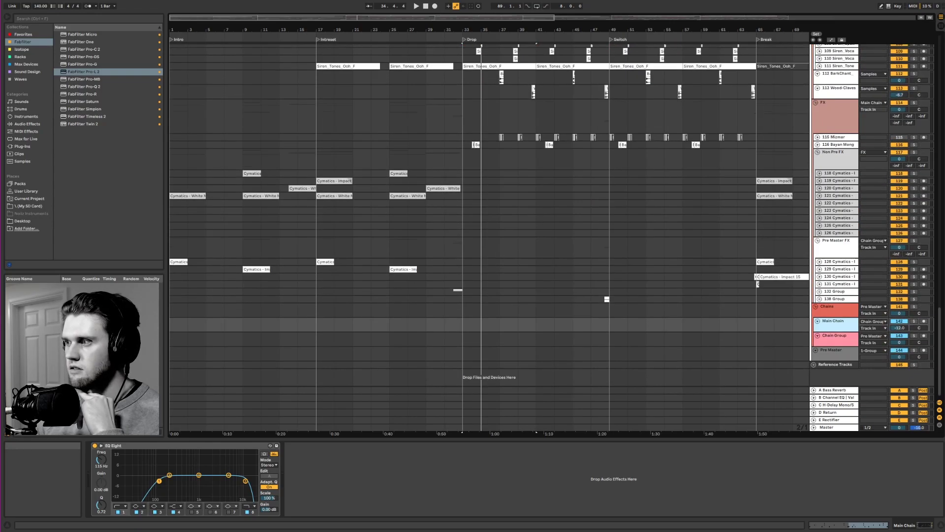
Step: Display the Pre Master's effect chain, then return to the start of the track list and select 1 Group
{"action": "left_click", "coordinate": [832, 349]}
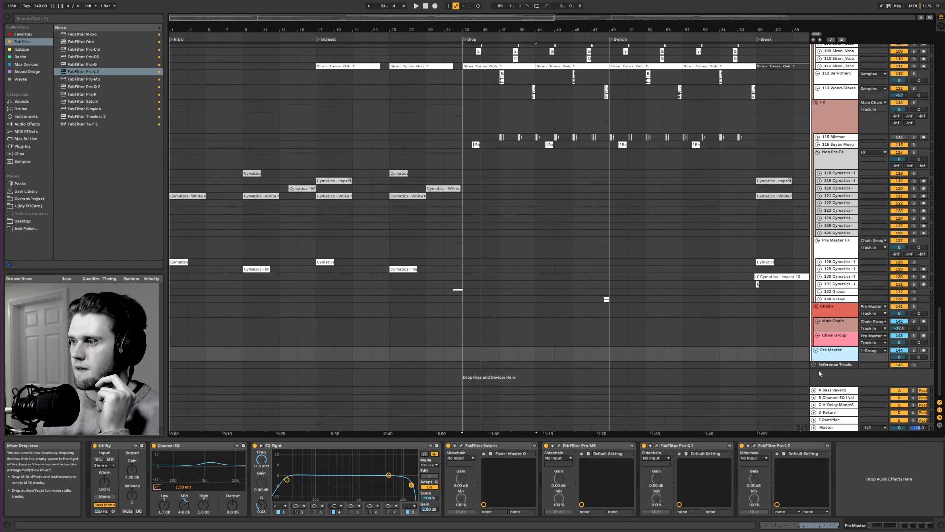
{"action": "scroll", "coordinate": [929, 353], "scroll_direction": "up", "scroll_amount": 15}
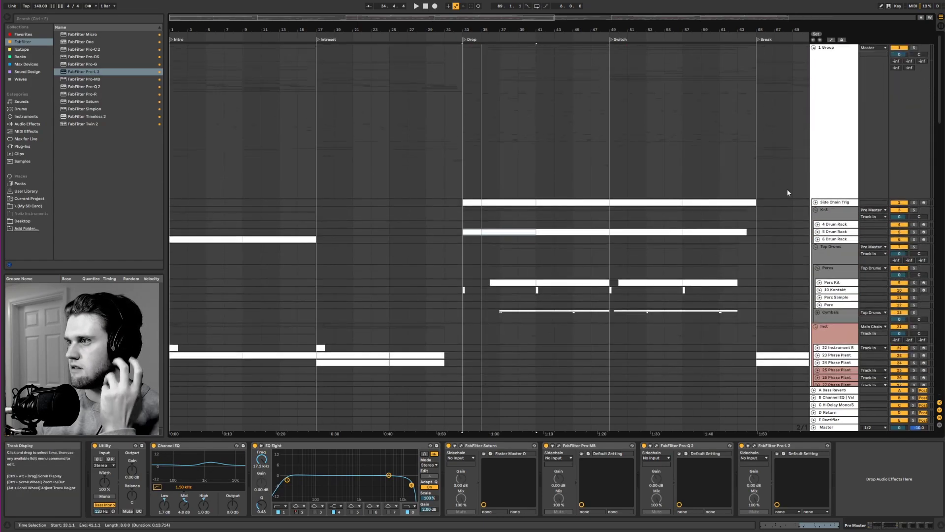
{"action": "left_click", "coordinate": [838, 148]}
Step: Zoom the arrangement out to the full song and fold 62 Group, 70 Group and 73 Group inside the red 55 Group
{"action": "left_click_drag", "start_coordinate": [939, 94], "coordinate": [939, 356]}
{"action": "scroll", "coordinate": [270, 331], "scroll_direction": "up", "scroll_amount": 10}
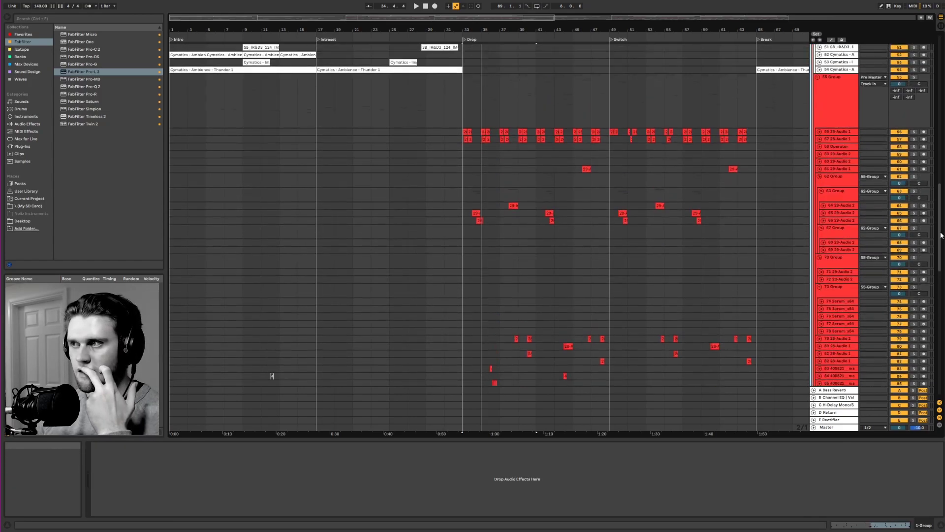
{"action": "left_click_drag", "start_coordinate": [376, 17], "coordinate": [394, 4]}
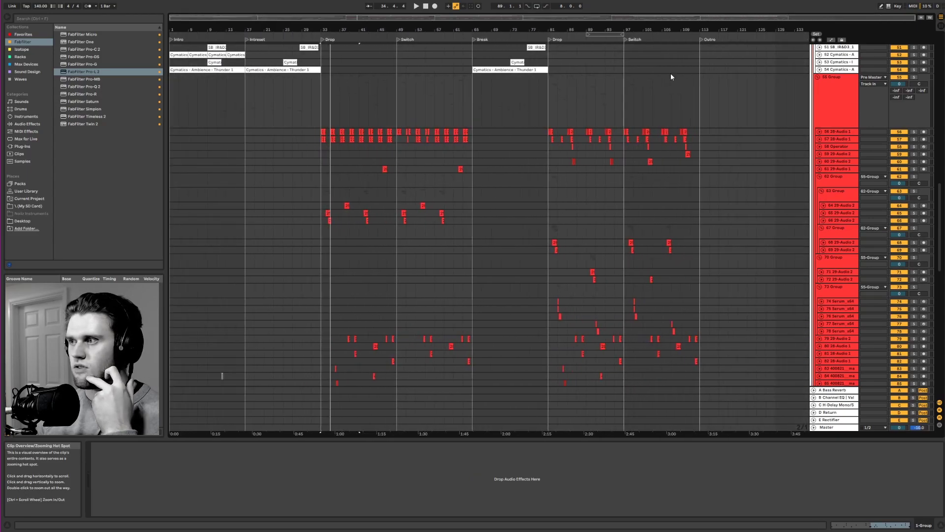
{"action": "left_click", "coordinate": [820, 176]}
{"action": "left_click", "coordinate": [819, 184]}
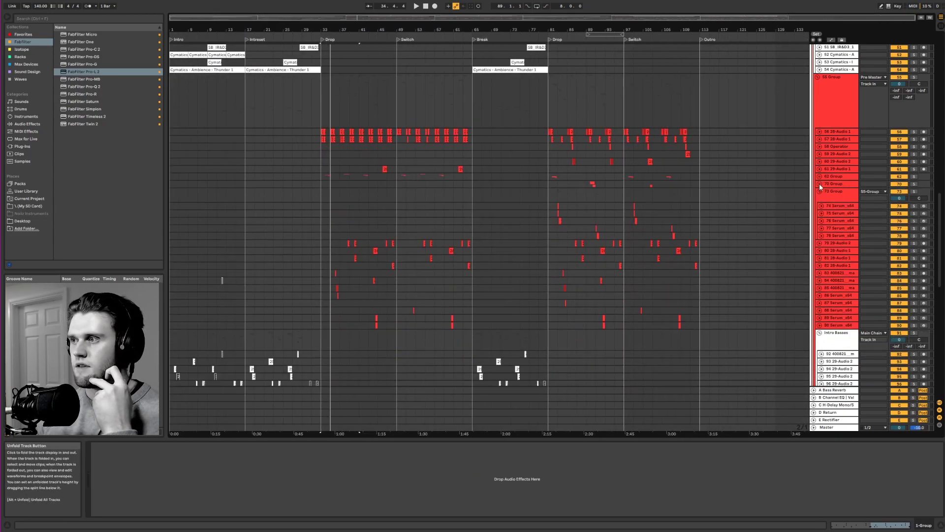
{"action": "left_click", "coordinate": [820, 191]}
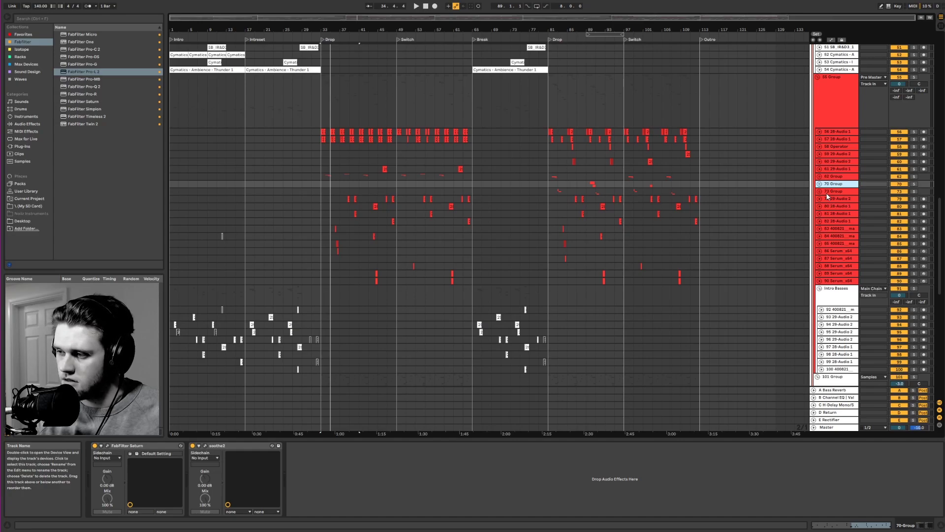
Step: Return to the drum tracks and select the intro from bar 1 to bar 17 across the kick group and 4 Drum Rack
{"action": "scroll", "coordinate": [787, 187], "scroll_direction": "up", "scroll_amount": 5}
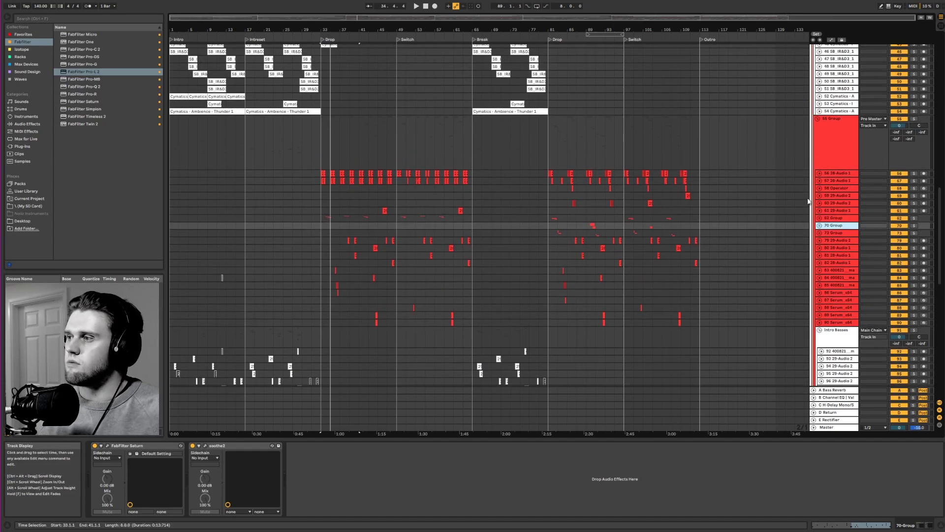
{"action": "scroll", "coordinate": [816, 236], "scroll_direction": "up", "scroll_amount": 12}
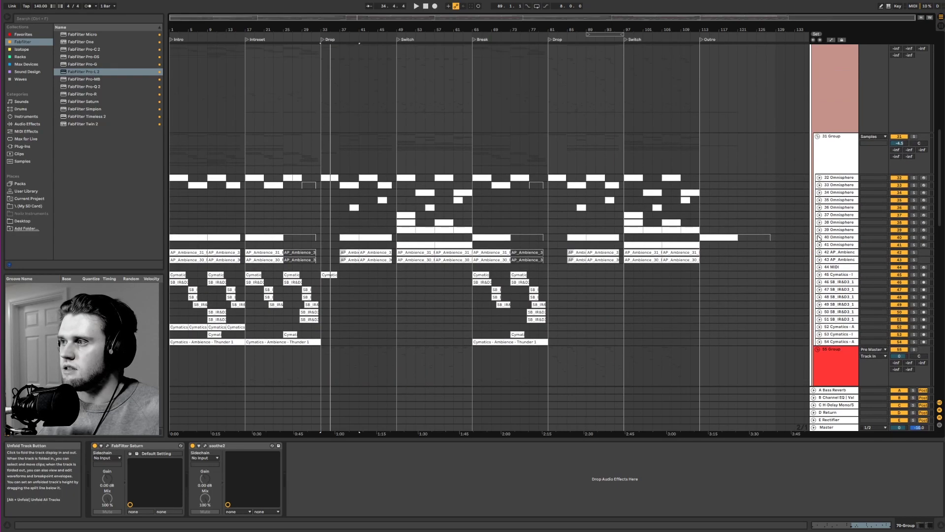
{"action": "scroll", "coordinate": [817, 237], "scroll_direction": "up", "scroll_amount": 3}
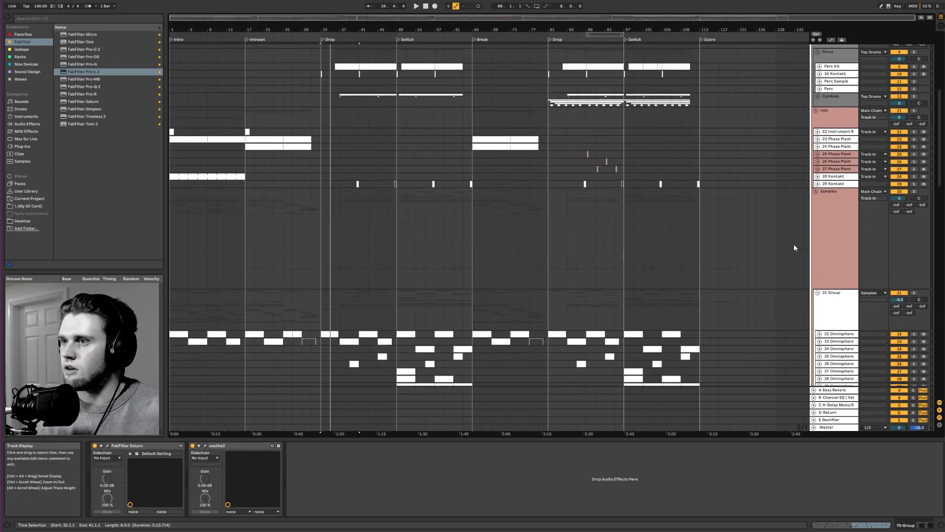
{"action": "scroll", "coordinate": [784, 246], "scroll_direction": "up", "scroll_amount": 7}
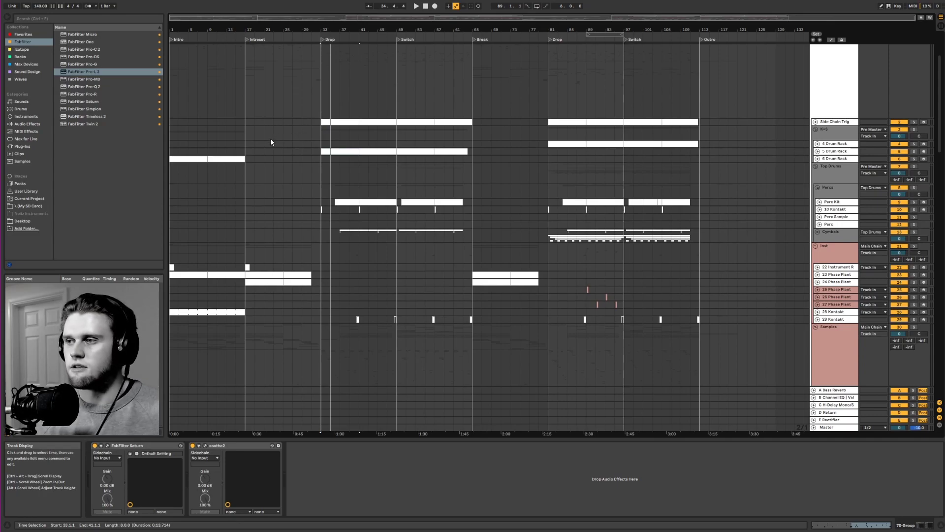
{"action": "scroll", "coordinate": [271, 140], "scroll_direction": "down", "scroll_amount": 1}
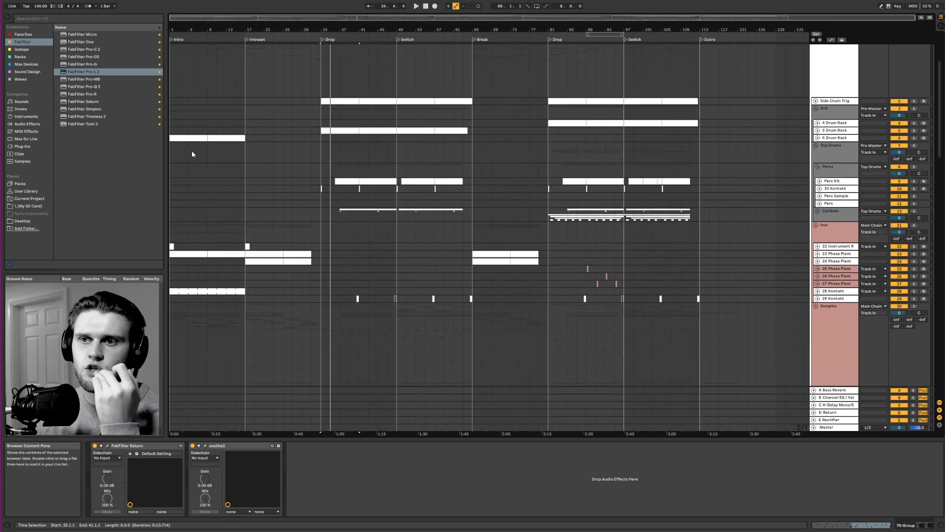
{"action": "left_click_drag", "start_coordinate": [170, 108], "coordinate": [247, 124]}
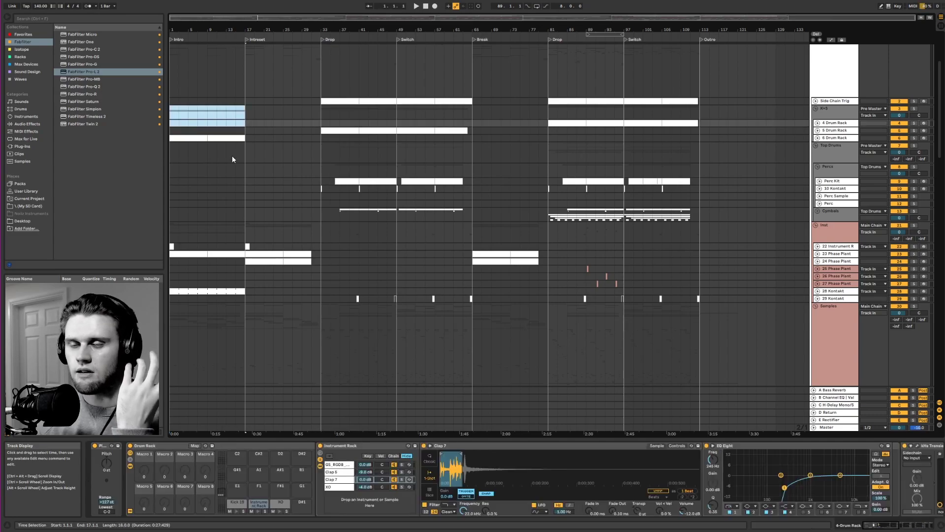
Step: Place the insert marker at bar 17 on the Perc Sample track, then at the drop on bar 33 of 10 Kontakt
{"action": "scroll", "coordinate": [221, 203], "scroll_direction": "down", "scroll_amount": 1}
{"action": "left_click", "coordinate": [241, 175]}
{"action": "left_click", "coordinate": [247, 176]}
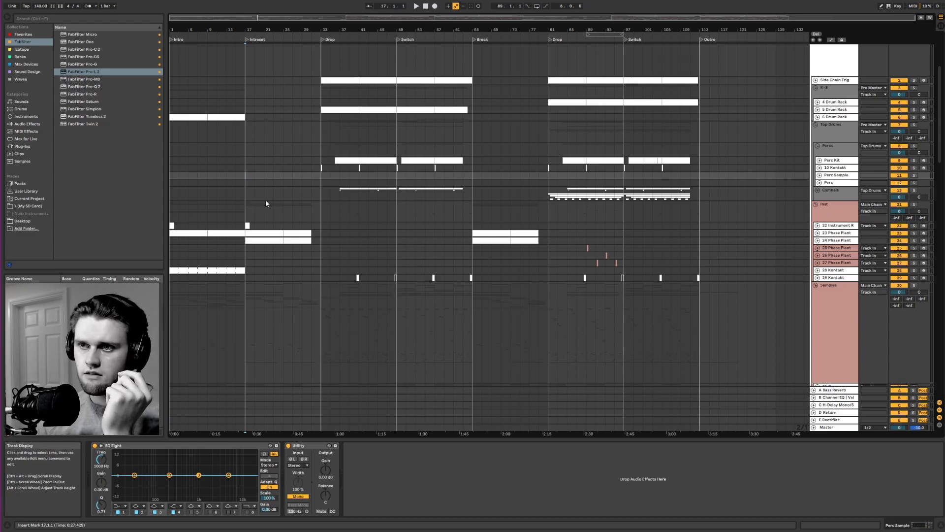
{"action": "left_click", "coordinate": [320, 168]}
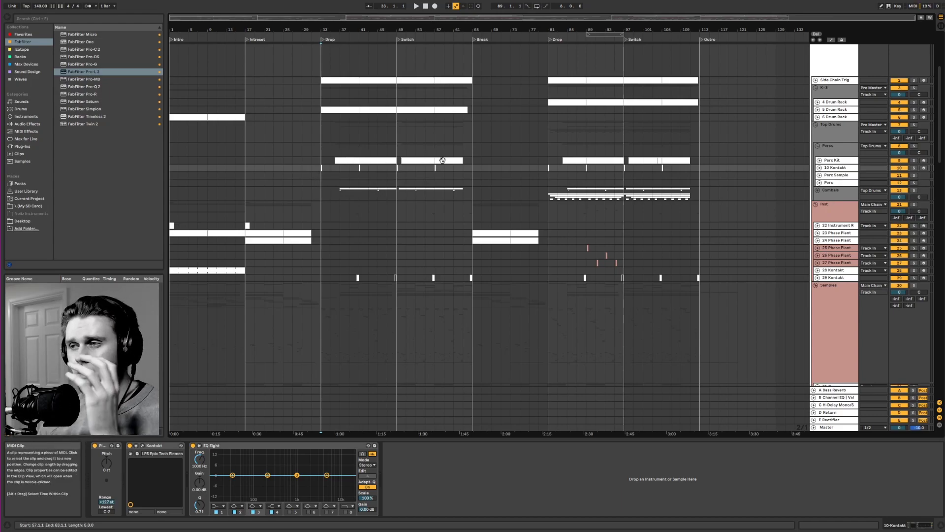
Step: Survey the arrangement from the drum and percussion tracks through Inst and Samples, and display the devices of 31 Group
{"action": "scroll", "coordinate": [335, 197], "scroll_direction": "down", "scroll_amount": 3}
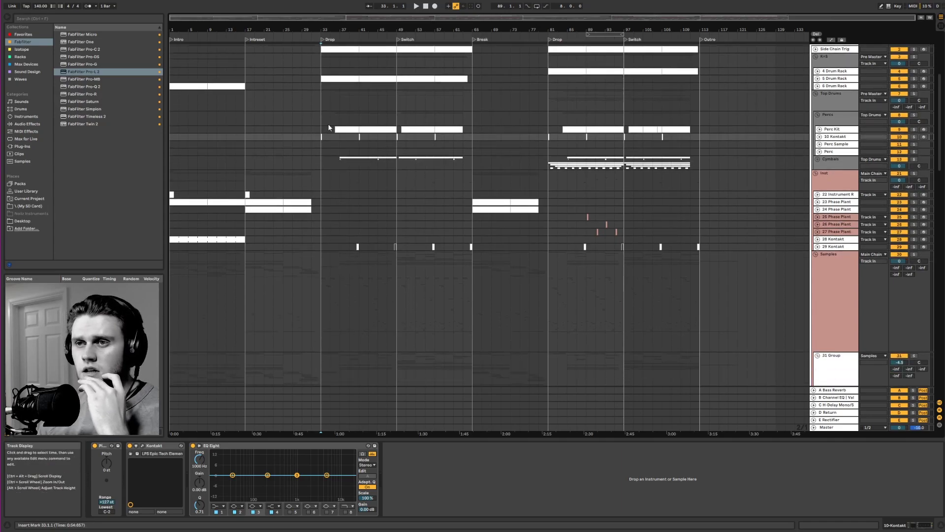
{"action": "scroll", "coordinate": [352, 196], "scroll_direction": "down", "scroll_amount": 2}
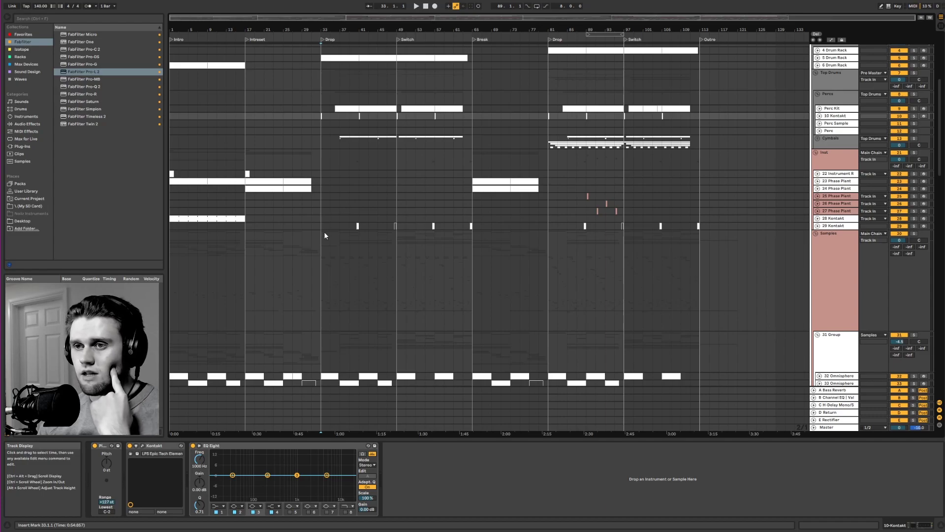
{"action": "scroll", "coordinate": [313, 249], "scroll_direction": "up", "scroll_amount": 5}
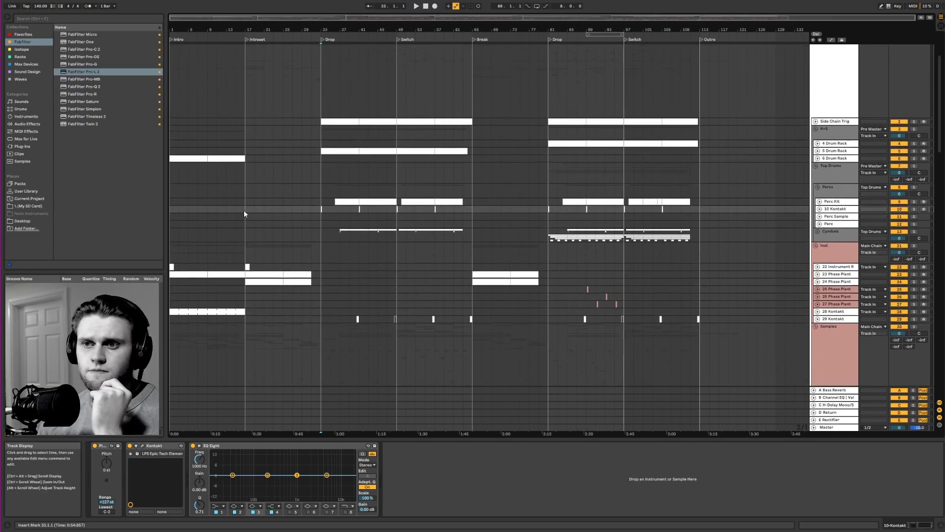
{"action": "scroll", "coordinate": [245, 222], "scroll_direction": "down", "scroll_amount": 1}
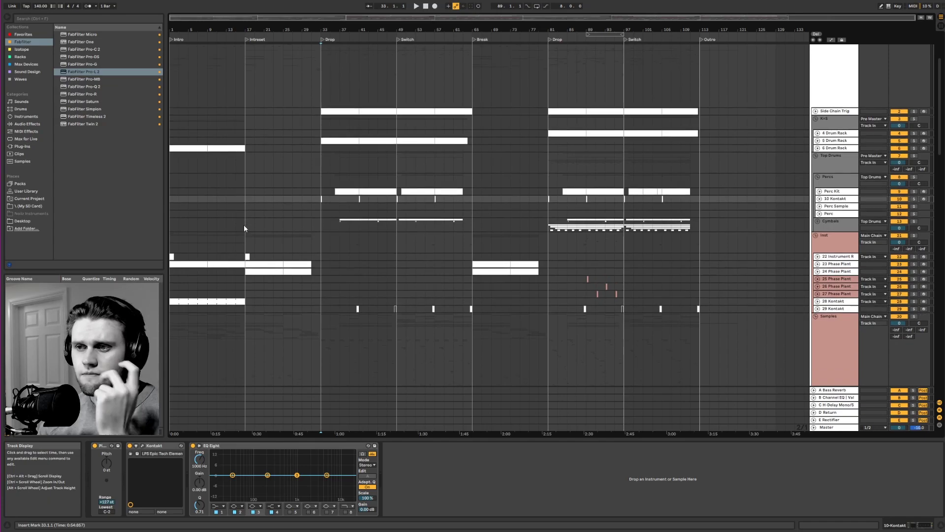
{"action": "scroll", "coordinate": [244, 228], "scroll_direction": "down", "scroll_amount": 3}
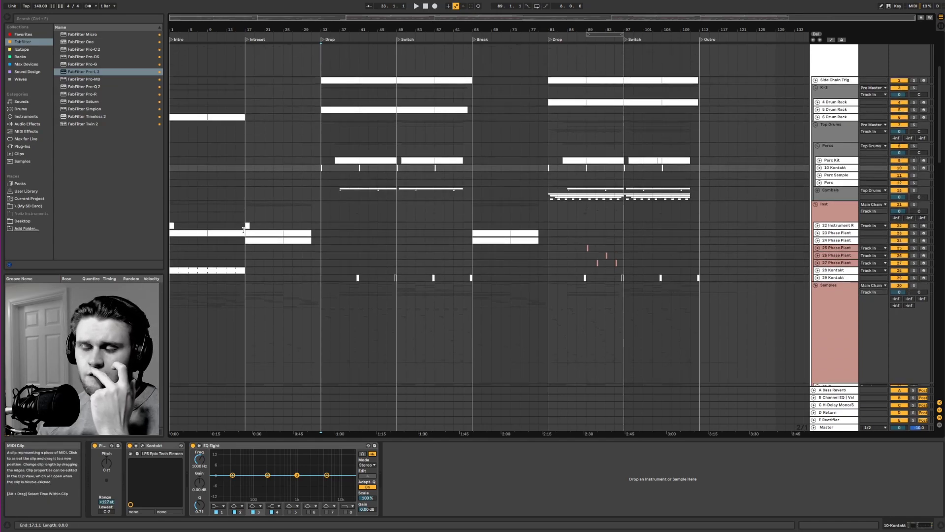
{"action": "scroll", "coordinate": [243, 229], "scroll_direction": "down", "scroll_amount": 3}
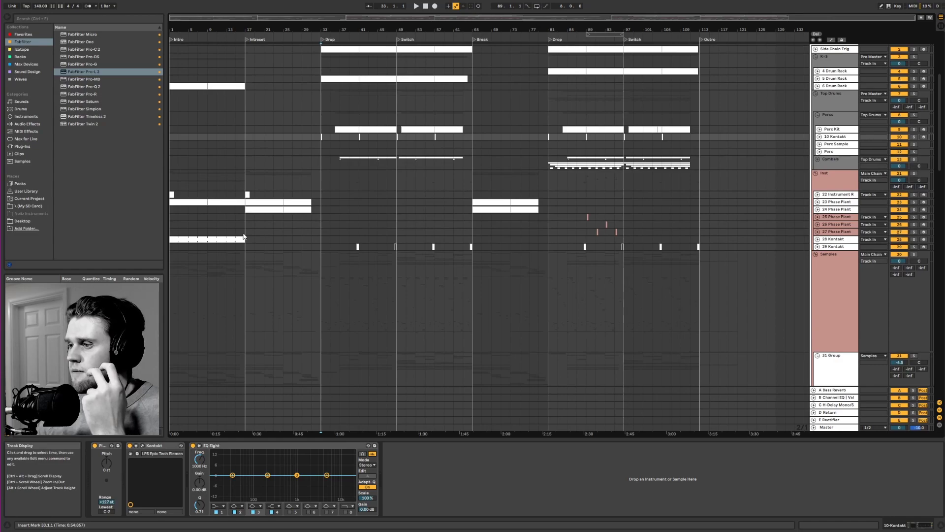
{"action": "scroll", "coordinate": [244, 235], "scroll_direction": "down", "scroll_amount": 15}
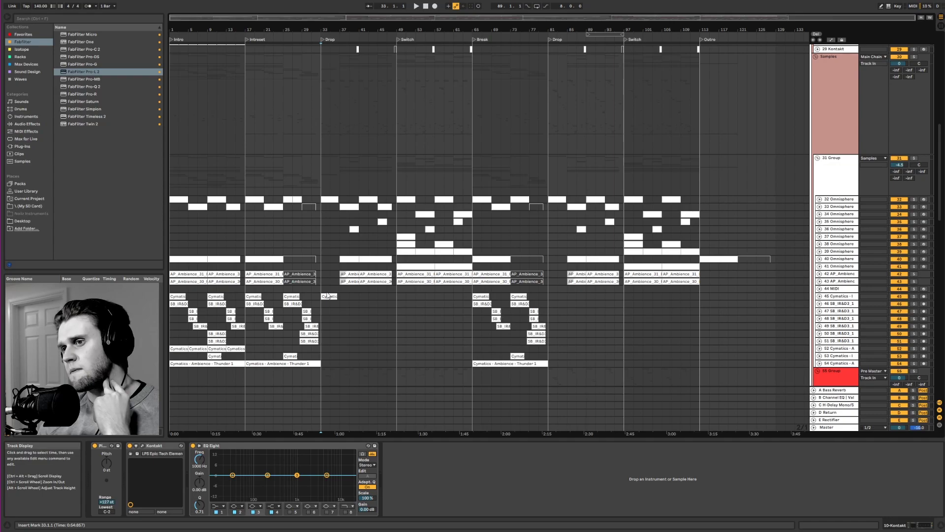
{"action": "left_click", "coordinate": [818, 173]}
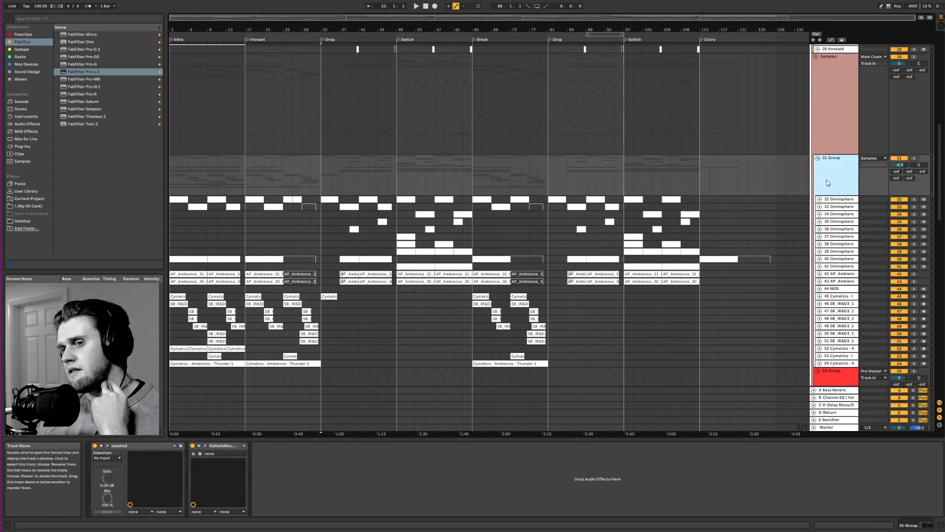
Step: Display the device chains of the 32 and 33 Omnisphere tracks and select the EQ Eight on 33 Omnisphere
{"action": "left_click", "coordinate": [839, 198]}
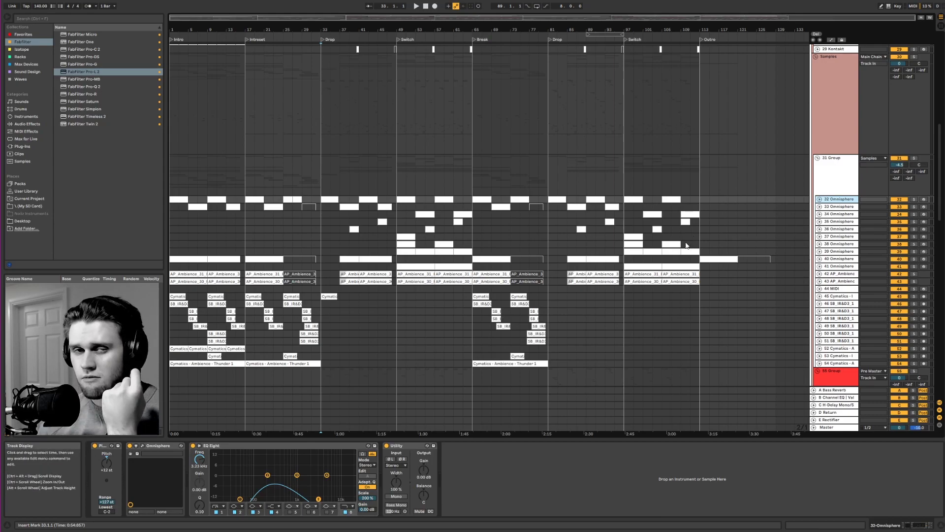
{"action": "left_click", "coordinate": [831, 207]}
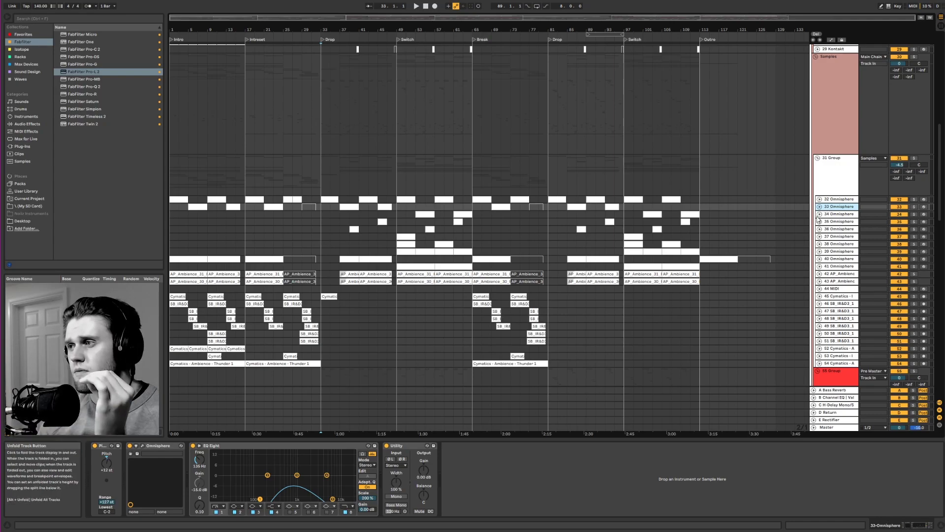
{"action": "left_click", "coordinate": [238, 445]}
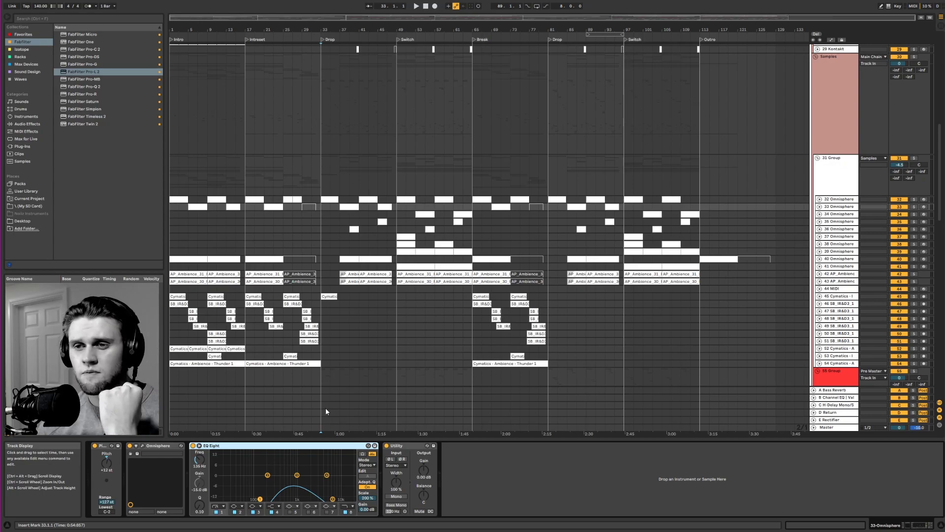
Step: Place the insert marker at bar 31 on the 59 29-Audio 2 track in the red 55 Group to show its effects
{"action": "scroll", "coordinate": [326, 409], "scroll_direction": "down", "scroll_amount": 3}
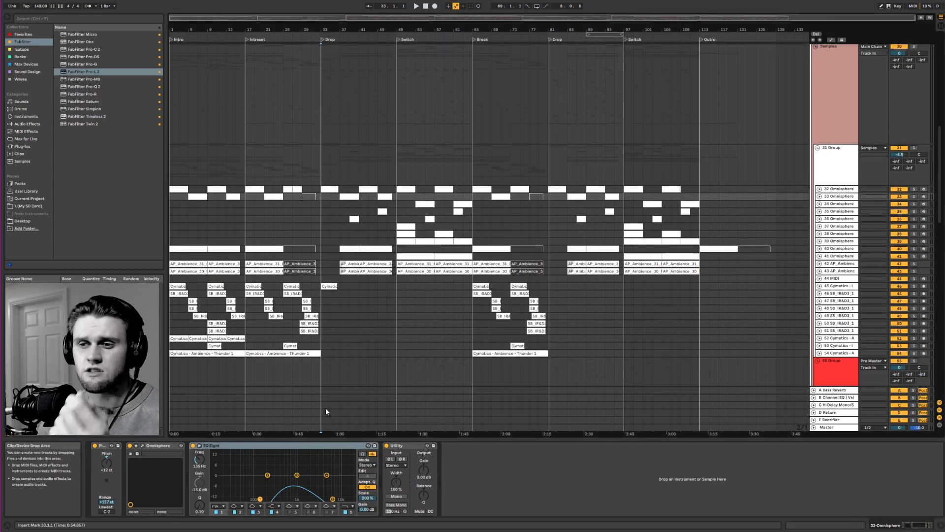
{"action": "scroll", "coordinate": [329, 377], "scroll_direction": "down", "scroll_amount": 4}
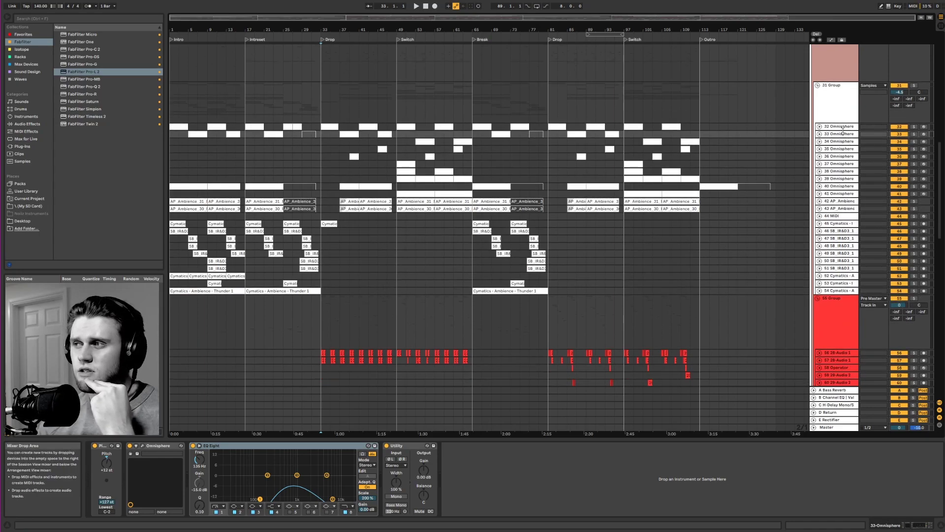
{"action": "scroll", "coordinate": [495, 322], "scroll_direction": "down", "scroll_amount": 7}
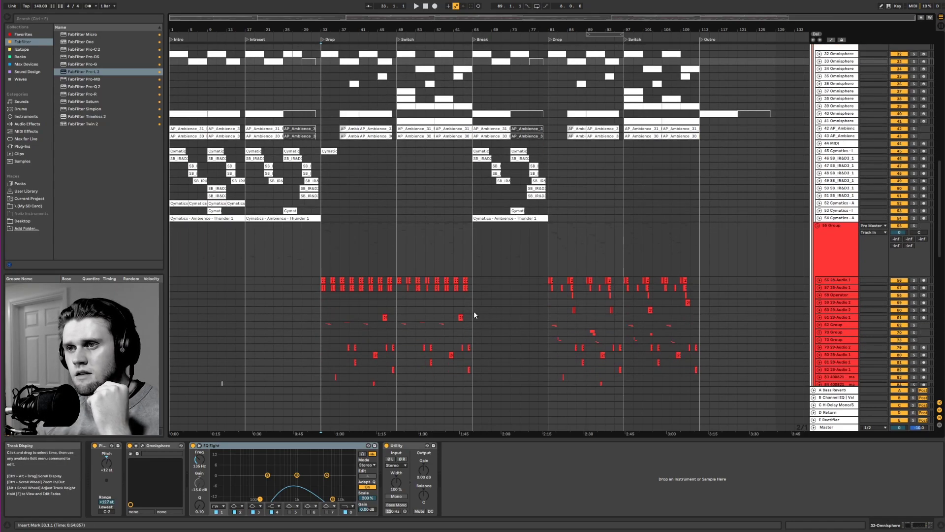
{"action": "left_click", "coordinate": [311, 302]}
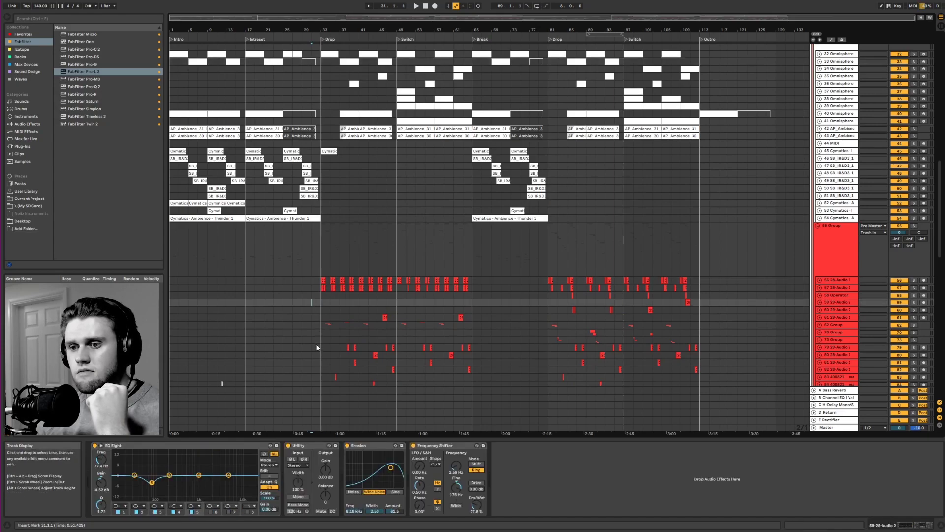
Step: Display the device chain of the 60 29-Audio 2 track at bar 33 and select a band in its EQ Eight
{"action": "left_click", "coordinate": [317, 346]}
{"action": "left_click", "coordinate": [319, 332]}
{"action": "left_click", "coordinate": [319, 309]}
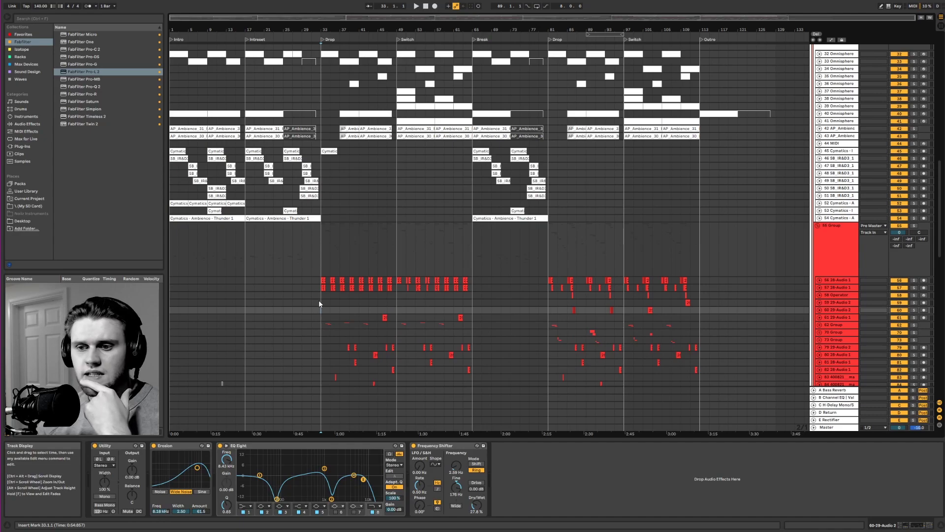
{"action": "left_click", "coordinate": [325, 470]}
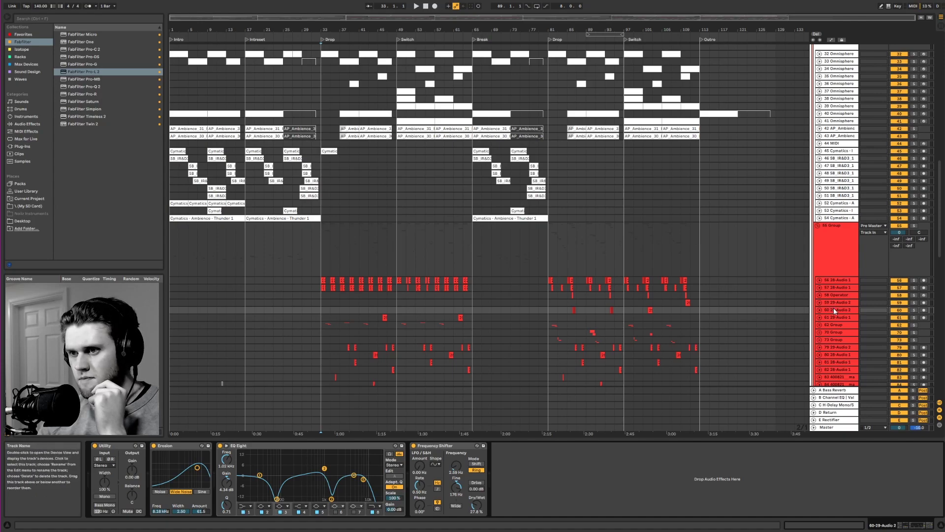
Step: Display the effects of the red bass tracks from track 61 and the 62 Group through tracks 79 to 83
{"action": "left_click", "coordinate": [568, 317]}
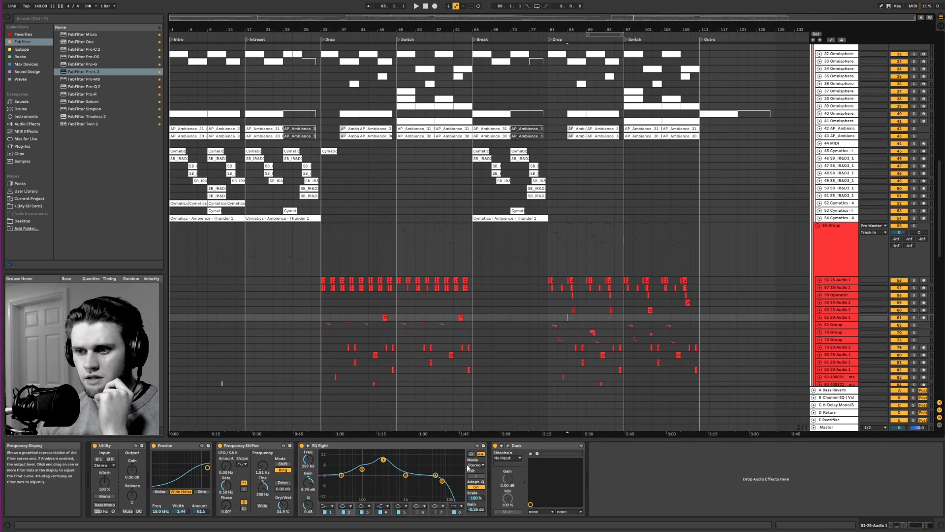
{"action": "left_click", "coordinate": [387, 325]}
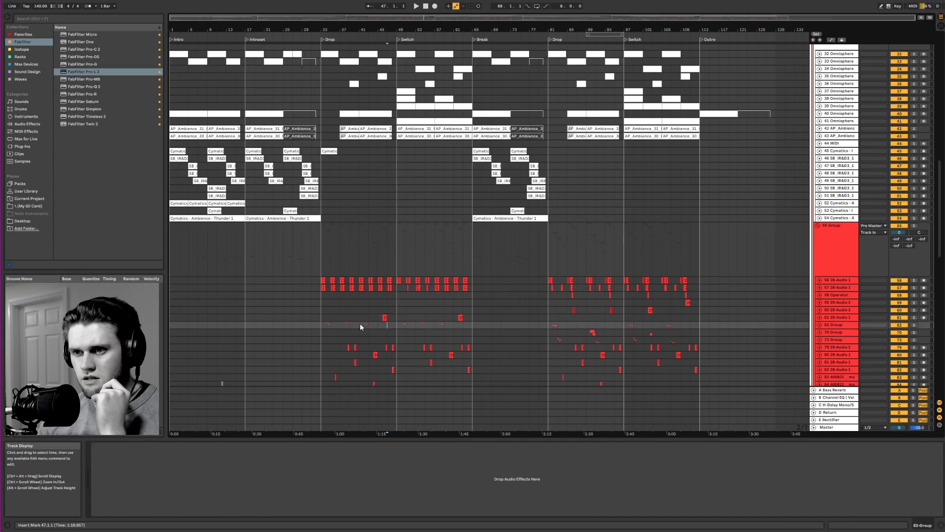
{"action": "left_click", "coordinate": [367, 348]}
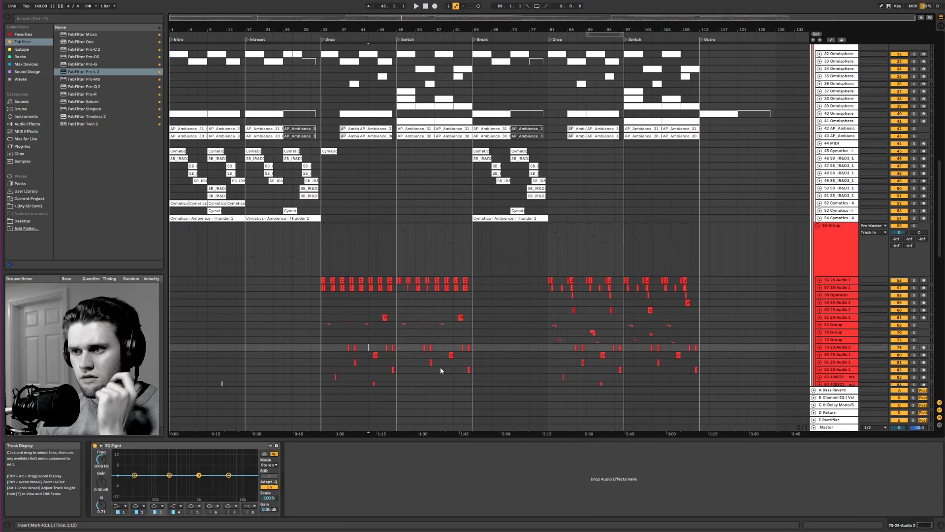
{"action": "left_click", "coordinate": [434, 355]}
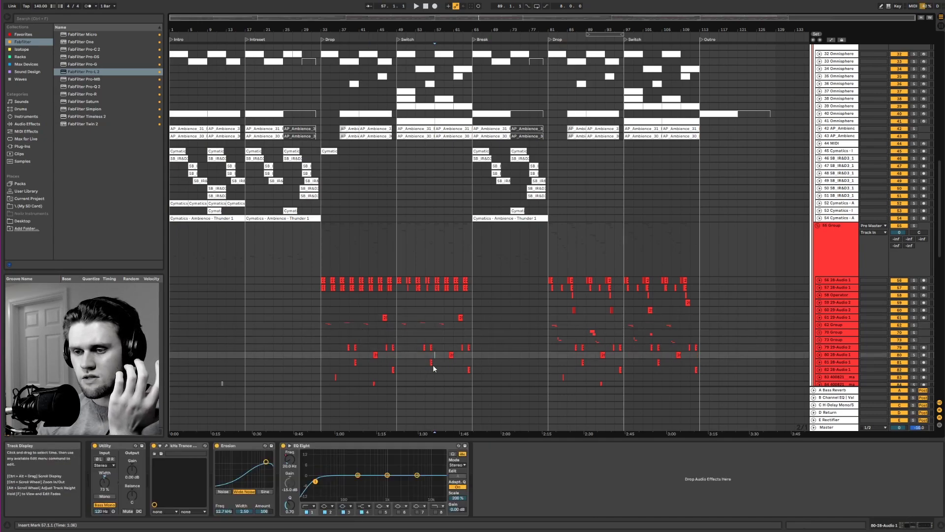
{"action": "left_click", "coordinate": [432, 363]}
{"action": "left_click", "coordinate": [436, 369]}
{"action": "left_click", "coordinate": [439, 377]}
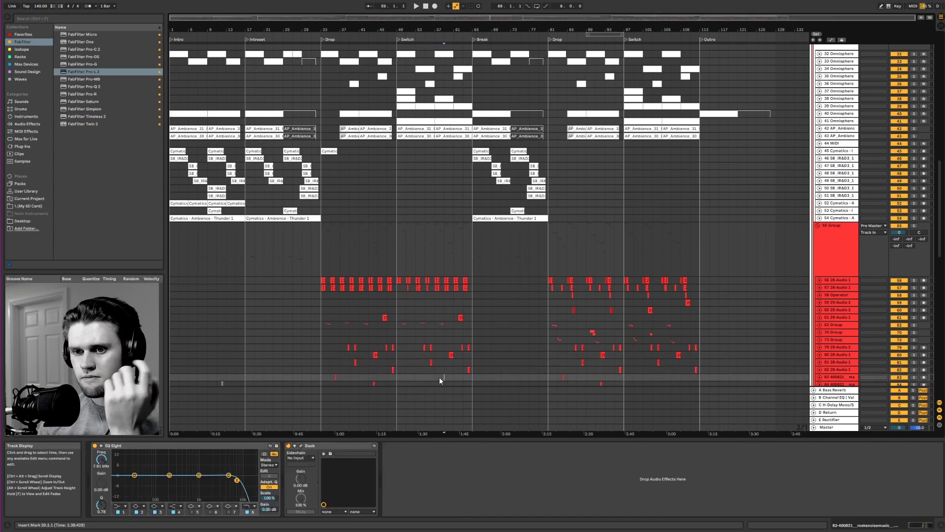
Step: Display the devices of tracks 84 and 85 and of the 86 Serum_x64 track in the red group
{"action": "scroll", "coordinate": [438, 377], "scroll_direction": "down", "scroll_amount": 2}
{"action": "left_click", "coordinate": [372, 354]}
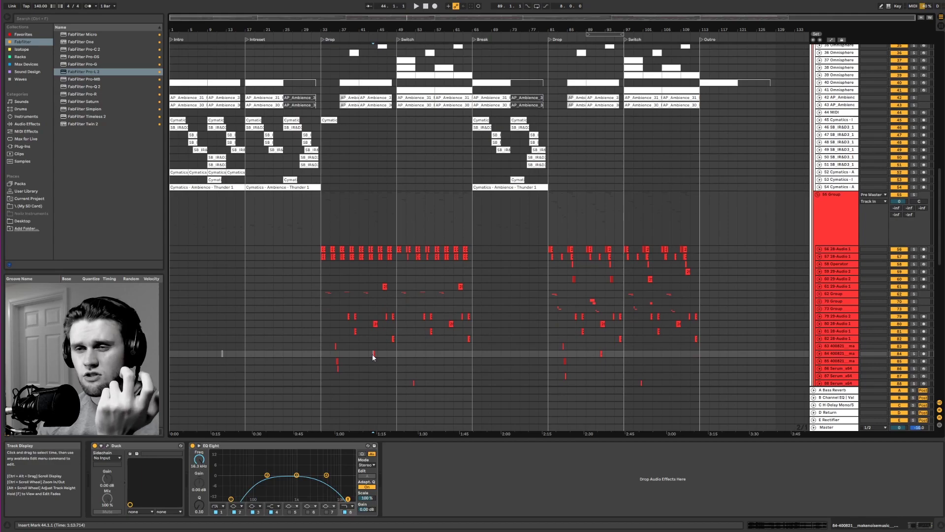
{"action": "scroll", "coordinate": [372, 354], "scroll_direction": "down", "scroll_amount": 1}
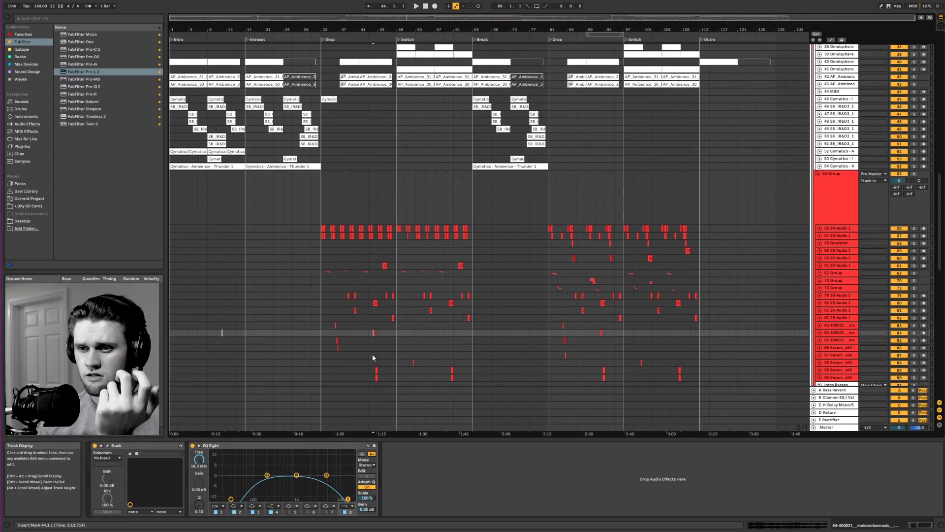
{"action": "left_click", "coordinate": [339, 340]}
{"action": "left_click", "coordinate": [340, 348]}
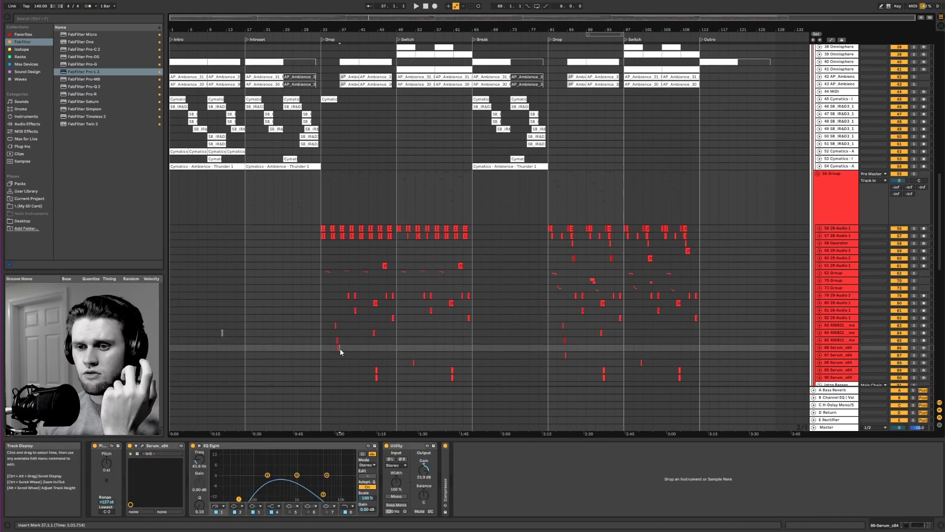
Step: Display the device chains of the 88, 89 and 90 Serum_x64 tracks one after another
{"action": "scroll", "coordinate": [339, 349], "scroll_direction": "down", "scroll_amount": 3}
{"action": "left_click", "coordinate": [408, 333]}
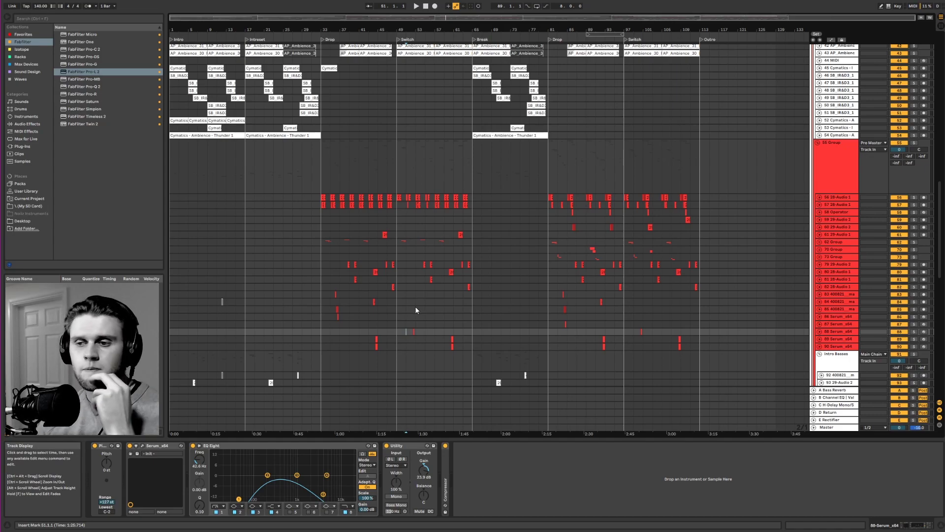
{"action": "left_click", "coordinate": [415, 339]}
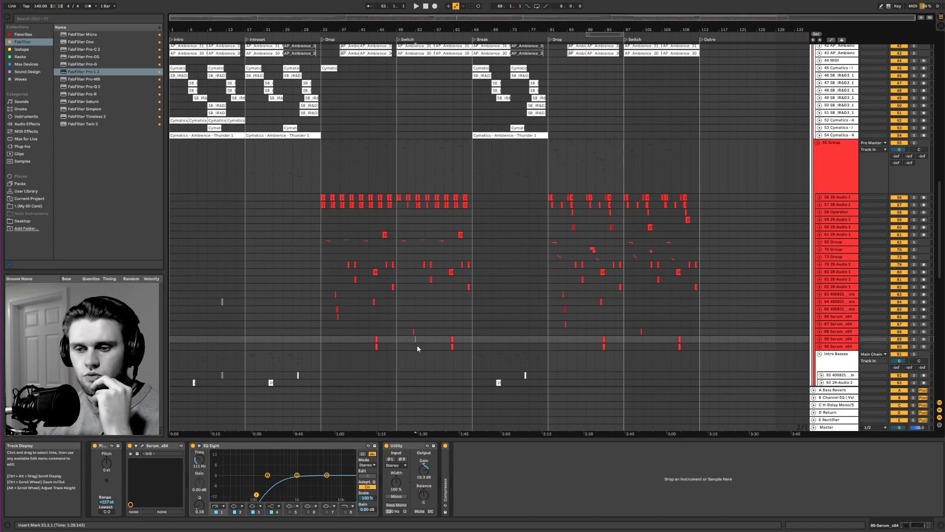
{"action": "left_click", "coordinate": [417, 346]}
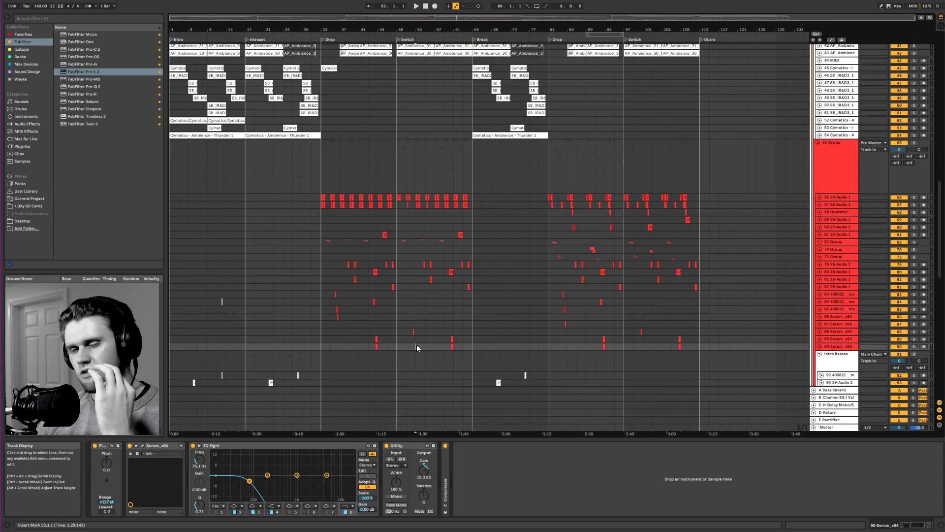
Step: Display the effects of the Intro Basses tracks, including 93, 95 and 96, and examine the EQ Eight on track 95
{"action": "scroll", "coordinate": [409, 354], "scroll_direction": "down", "scroll_amount": 2}
{"action": "left_click", "coordinate": [403, 363]}
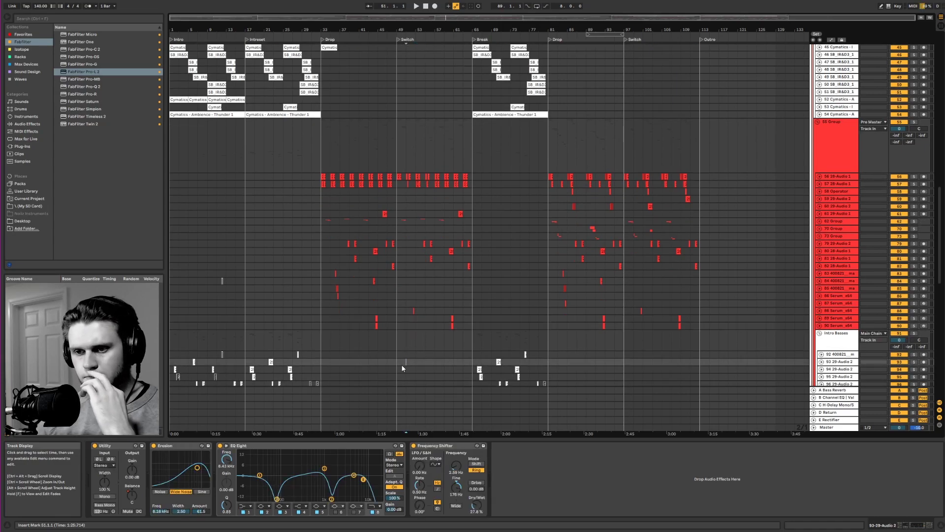
{"action": "left_click", "coordinate": [402, 376]}
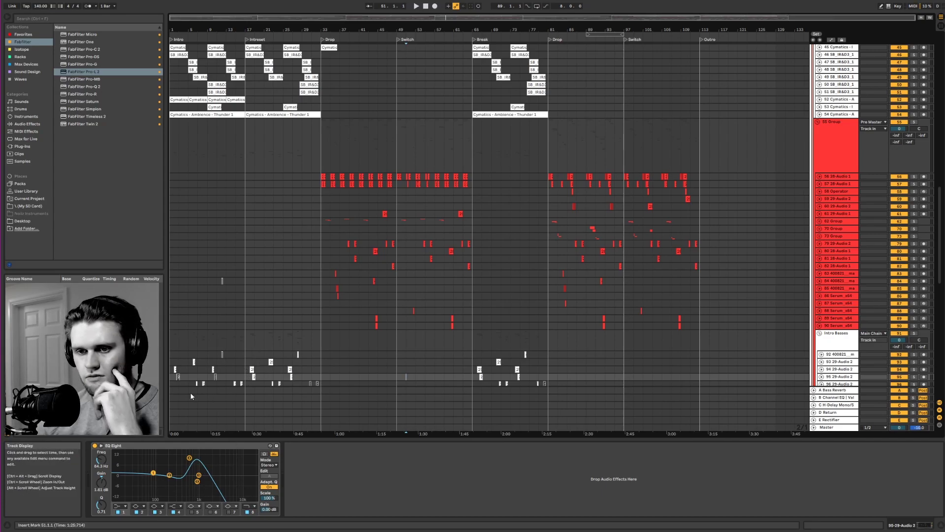
{"action": "scroll", "coordinate": [198, 388], "scroll_direction": "down", "scroll_amount": 1}
{"action": "scroll", "coordinate": [198, 385], "scroll_direction": "down", "scroll_amount": 4}
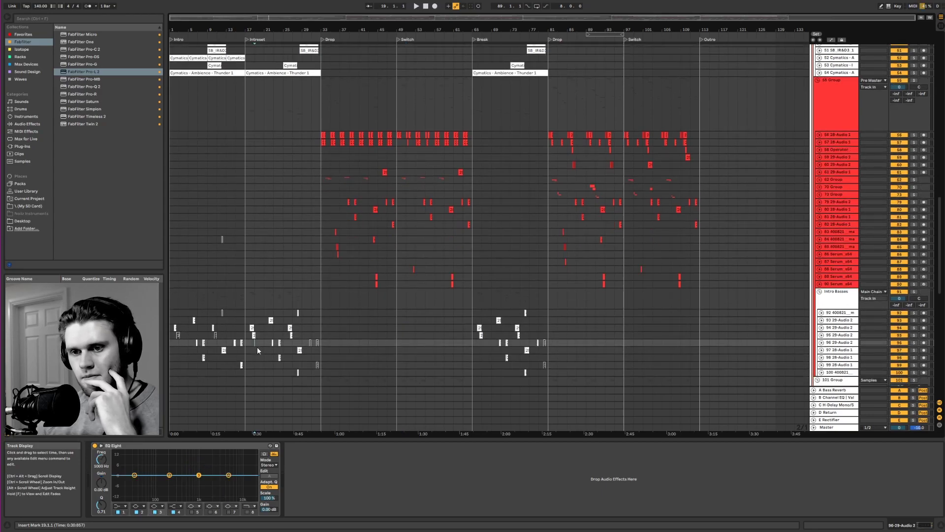
{"action": "left_click", "coordinate": [258, 348]}
{"action": "left_click", "coordinate": [246, 335]}
{"action": "left_click", "coordinate": [237, 321]}
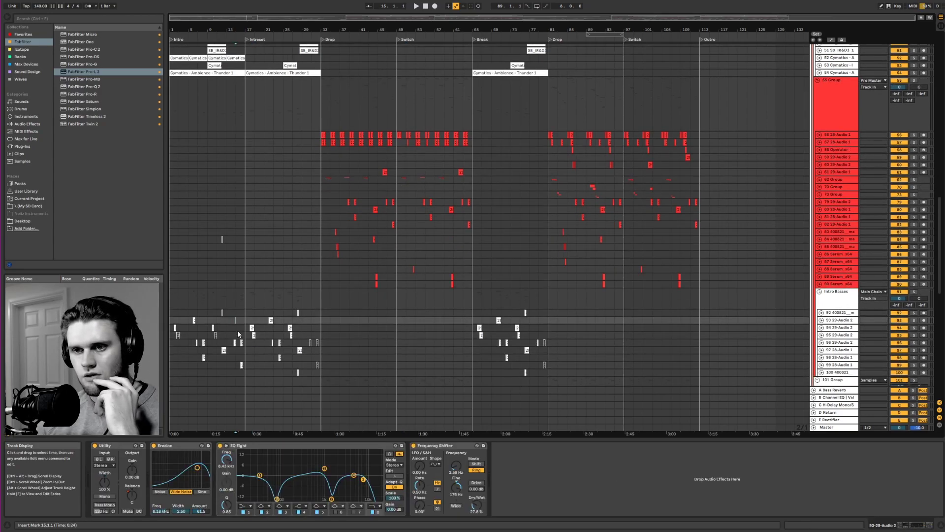
{"action": "left_click", "coordinate": [236, 333]}
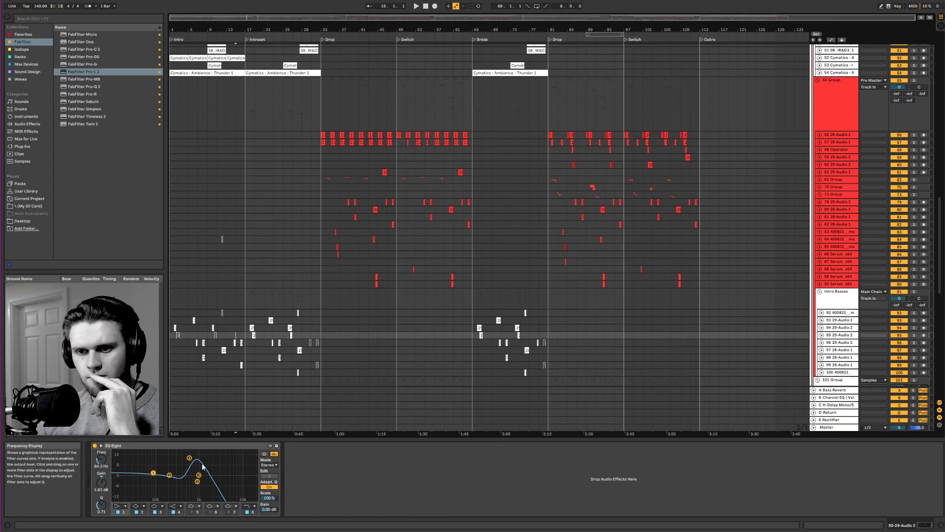
Step: Display the effects of the Siren sample tracks in 101 Group, from 104 Siren_Breath_Strong to 111 Siren_Tones
{"action": "scroll", "coordinate": [458, 355], "scroll_direction": "down", "scroll_amount": 4}
{"action": "left_click", "coordinate": [444, 353]}
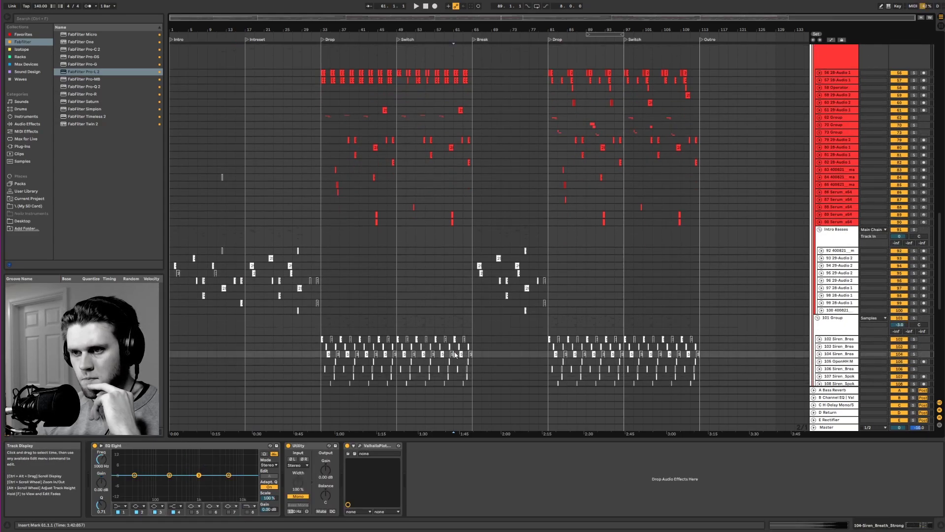
{"action": "left_click", "coordinate": [443, 376]}
{"action": "left_click", "coordinate": [428, 370]}
{"action": "left_click", "coordinate": [418, 377]}
{"action": "scroll", "coordinate": [419, 380], "scroll_direction": "down", "scroll_amount": 2}
{"action": "left_click", "coordinate": [418, 380]}
{"action": "scroll", "coordinate": [418, 380], "scroll_direction": "down", "scroll_amount": 2}
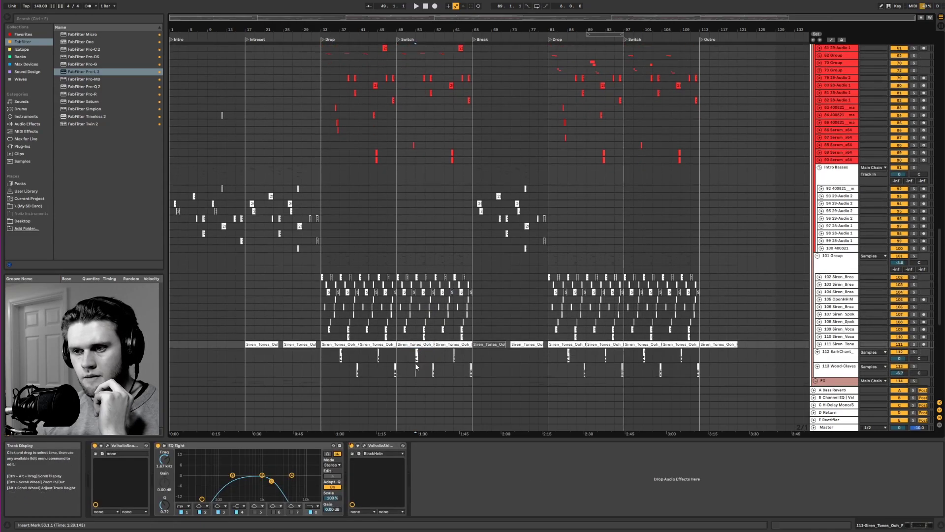
Step: Display the effects of the 112 BarkChant and 113 Wood-Claves sample tracks
{"action": "left_click", "coordinate": [416, 366]}
{"action": "scroll", "coordinate": [418, 374], "scroll_direction": "down", "scroll_amount": 2}
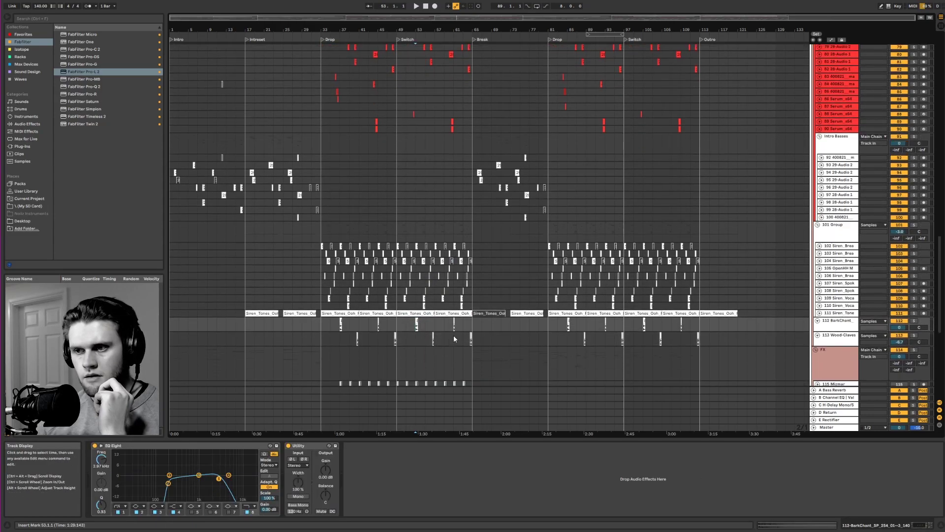
{"action": "left_click", "coordinate": [454, 337]}
Step: Change the filter mode of band 1 in the EQ Eight on the 115 Mizmar track of the FX group
{"action": "left_click", "coordinate": [426, 377]}
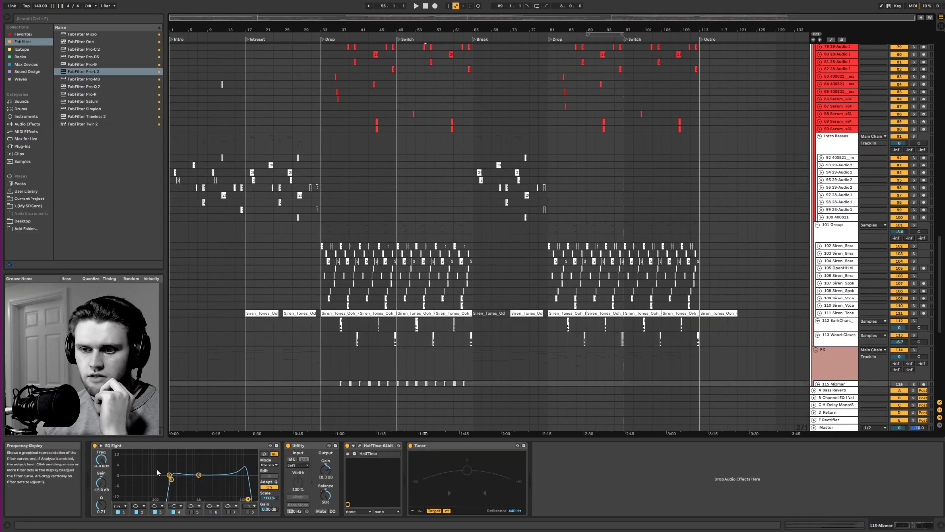
{"action": "left_click_drag", "start_coordinate": [160, 473], "coordinate": [269, 502]}
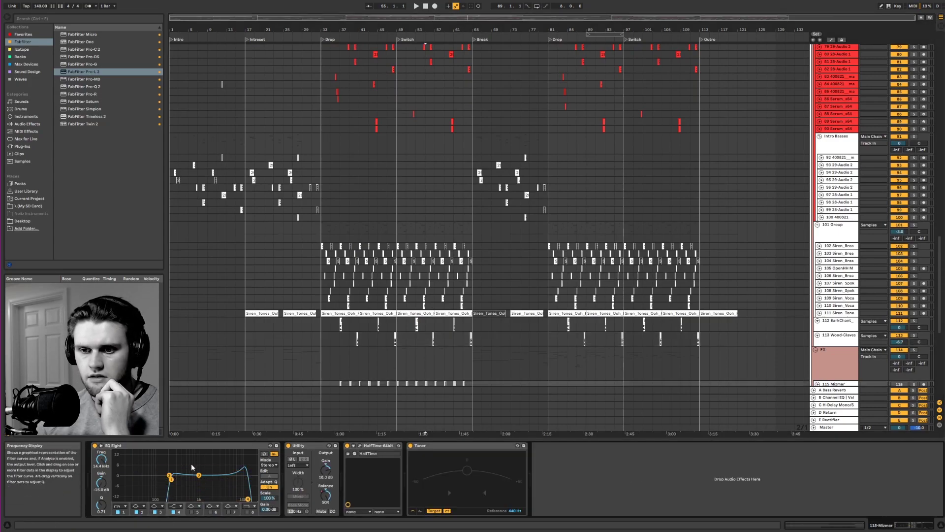
{"action": "left_click", "coordinate": [168, 494]}
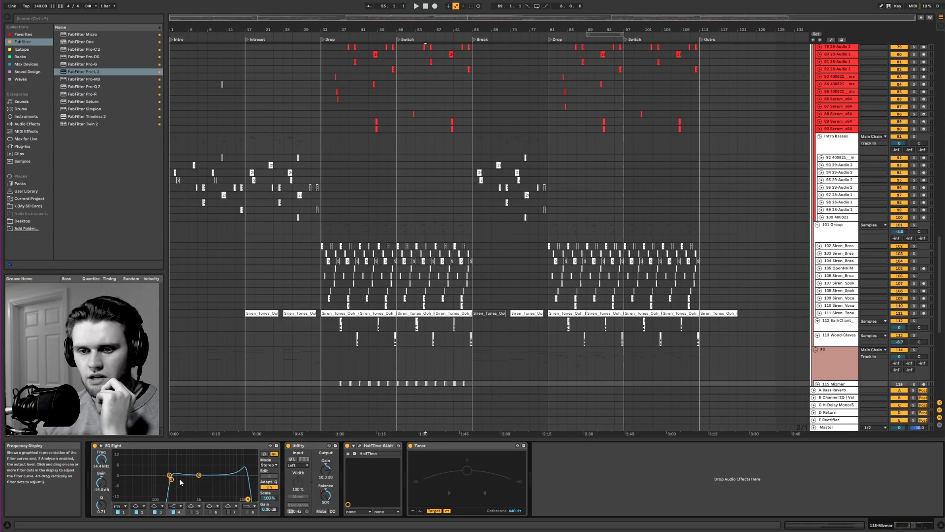
{"action": "left_click", "coordinate": [120, 506]}
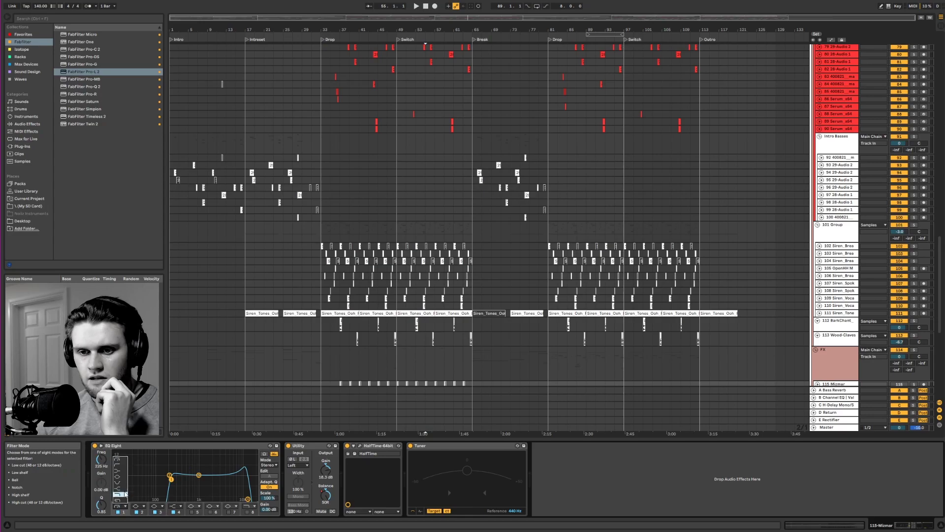
{"action": "left_click", "coordinate": [120, 465]}
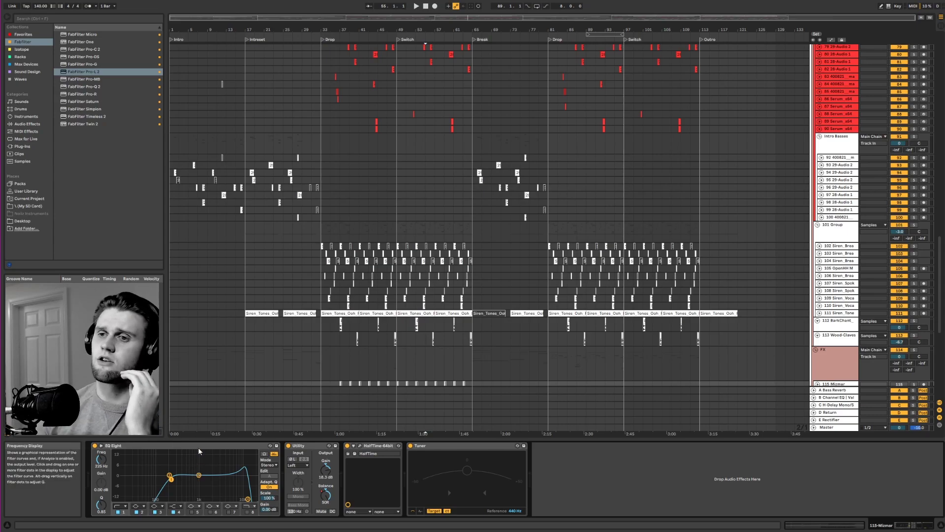
Step: Display the device chains of the return tracks A to E, from Bass Reverb through Rectifier
{"action": "scroll", "coordinate": [257, 379], "scroll_direction": "up", "scroll_amount": 8}
{"action": "scroll", "coordinate": [258, 379], "scroll_direction": "up", "scroll_amount": 3}
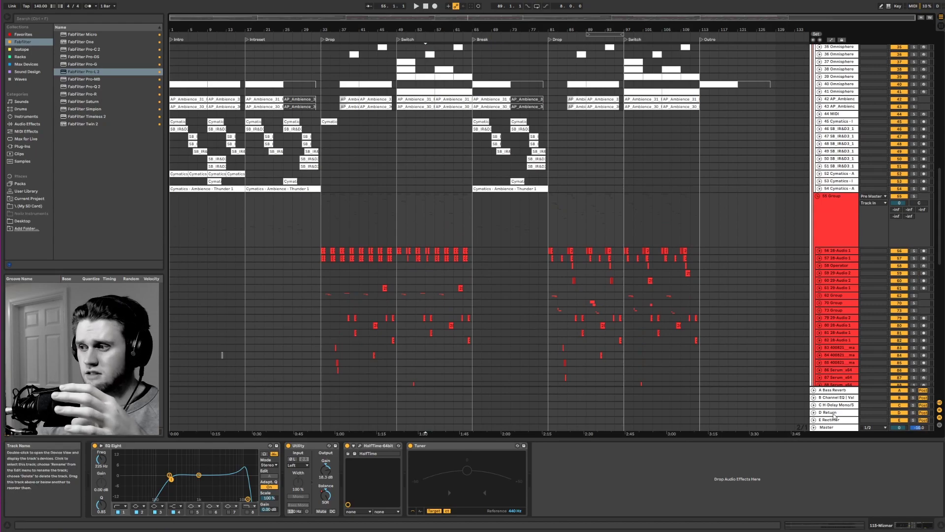
{"action": "left_click", "coordinate": [834, 390]}
{"action": "left_click", "coordinate": [837, 398]}
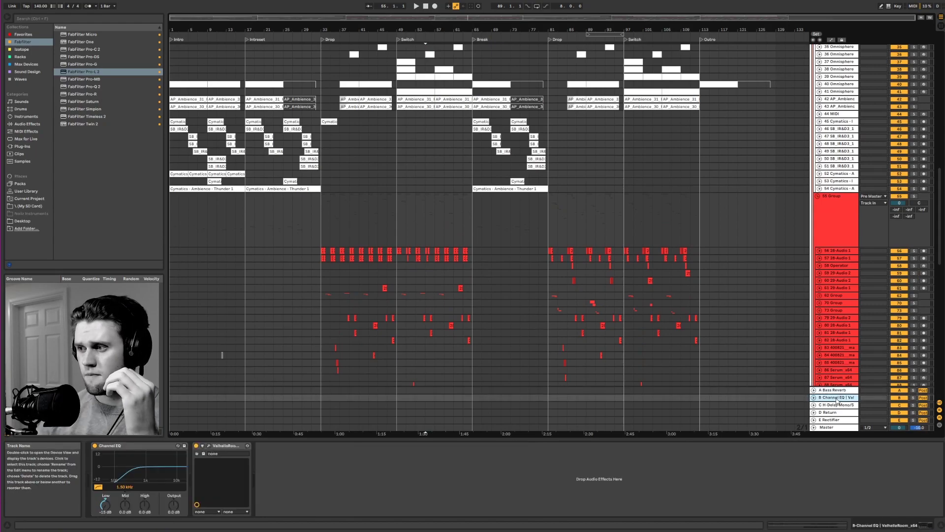
{"action": "left_click", "coordinate": [837, 405]}
{"action": "left_click", "coordinate": [838, 412]}
{"action": "left_click", "coordinate": [839, 420]}
Step: Return to the B return track, try cutting its Channel EQ's High to -15 dB, and reset that gain
{"action": "left_click", "coordinate": [837, 405]}
{"action": "left_click", "coordinate": [837, 397]}
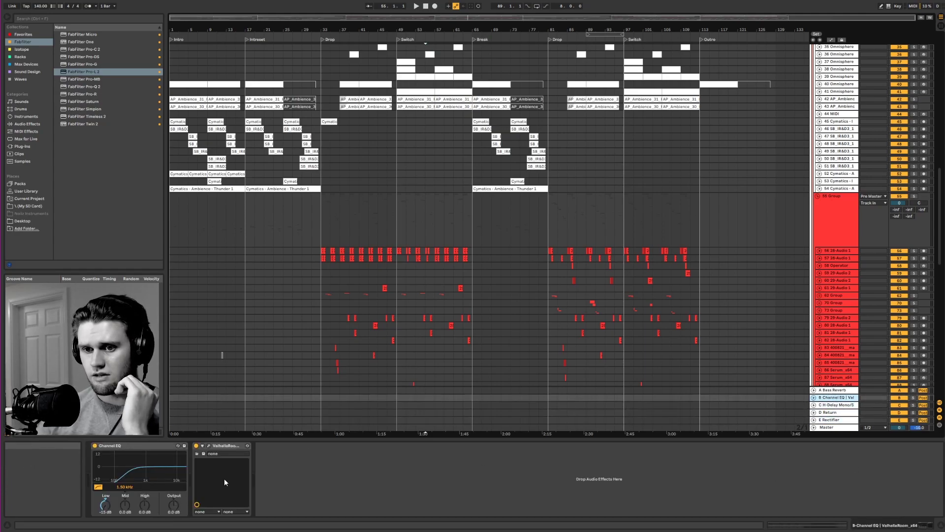
{"action": "left_click_drag", "start_coordinate": [144, 505], "coordinate": [145, 524]}
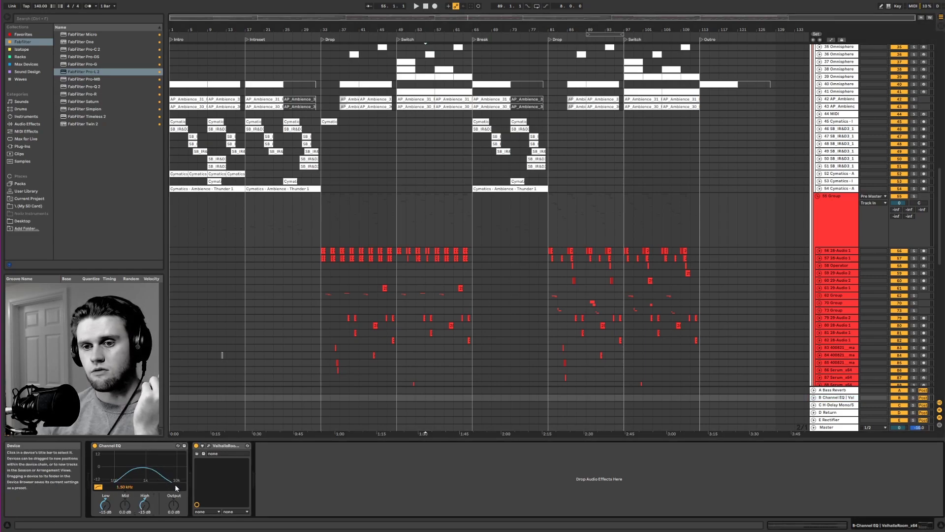
{"action": "double_click", "coordinate": [144, 499]}
Step: Set a high cut at about 468 Hz in the EQ Eight on the A Bass Reverb return track
{"action": "left_click", "coordinate": [825, 390]}
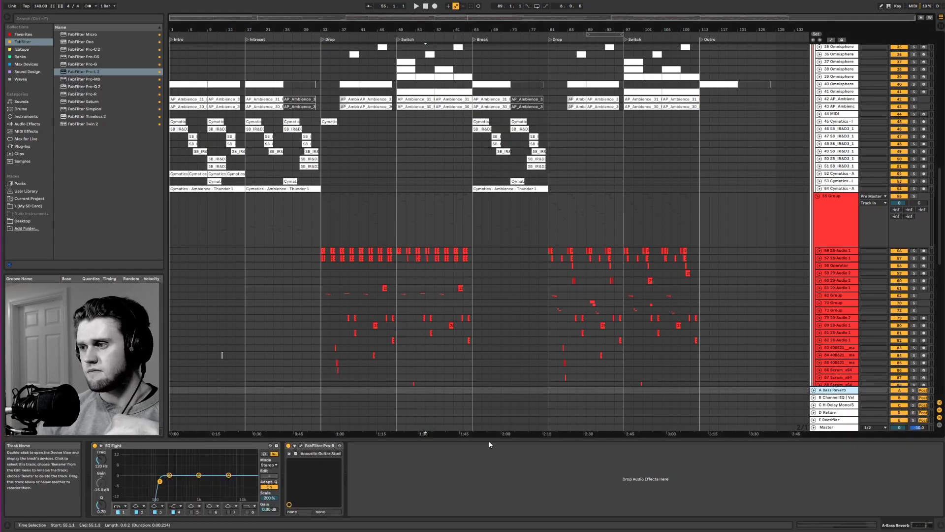
{"action": "left_click_drag", "start_coordinate": [100, 459], "coordinate": [100, 488]}
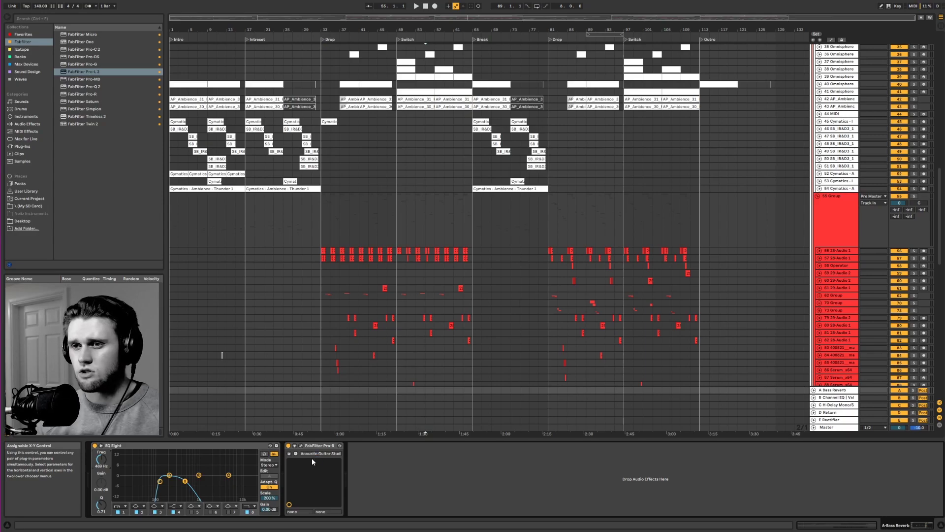
Step: Hide the device view and survey the arrangement from the Intro Basses back up to the first group
{"action": "left_click", "coordinate": [940, 526]}
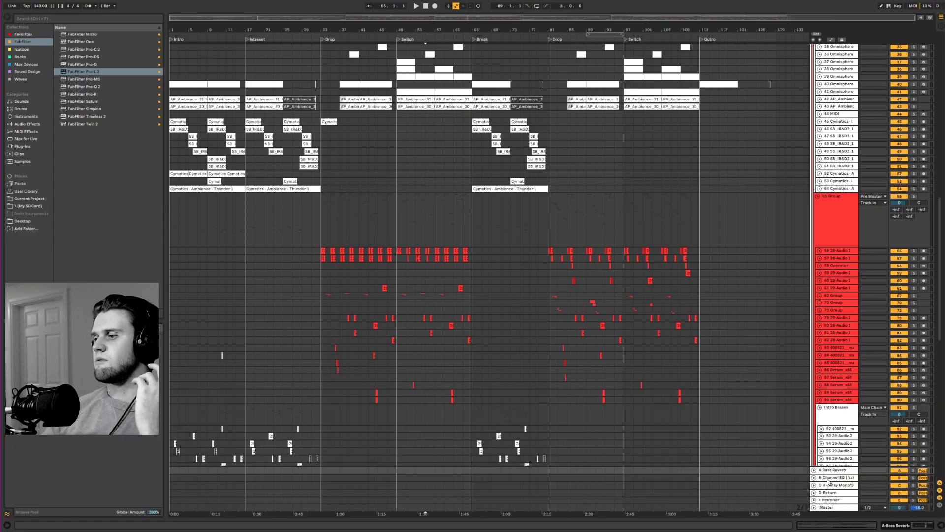
{"action": "scroll", "coordinate": [809, 425], "scroll_direction": "down", "scroll_amount": 2}
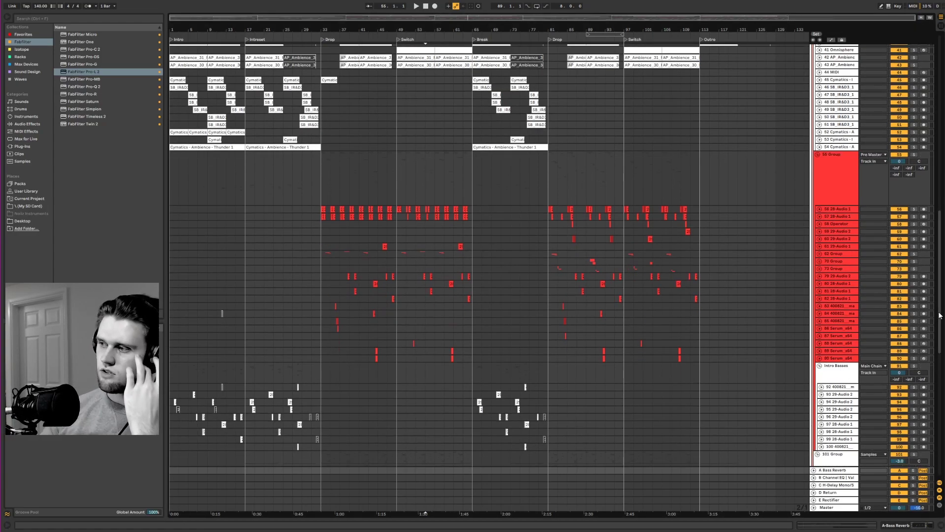
{"action": "scroll", "coordinate": [879, 375], "scroll_direction": "down", "scroll_amount": 3}
{"action": "scroll", "coordinate": [914, 128], "scroll_direction": "up", "scroll_amount": 20}
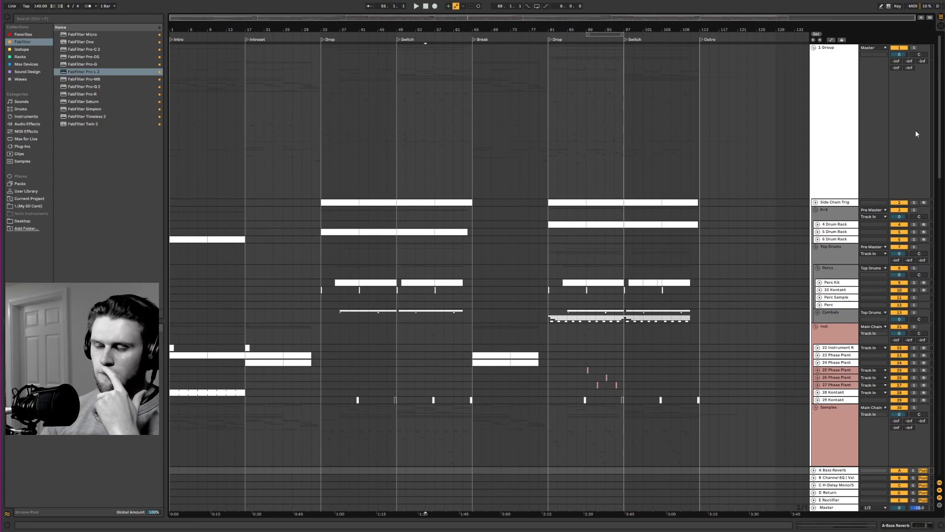
Step: Select the Master track and show its device chain
{"action": "scroll", "coordinate": [916, 133], "scroll_direction": "down", "scroll_amount": 20}
{"action": "scroll", "coordinate": [900, 365], "scroll_direction": "up", "scroll_amount": 20}
{"action": "mouse_move", "coordinate": [940, 109]}
{"action": "left_mouse_down"}
{"action": "mouse_move", "coordinate": [942, 417]}
{"action": "mouse_move", "coordinate": [938, 101]}
{"action": "left_mouse_up"}
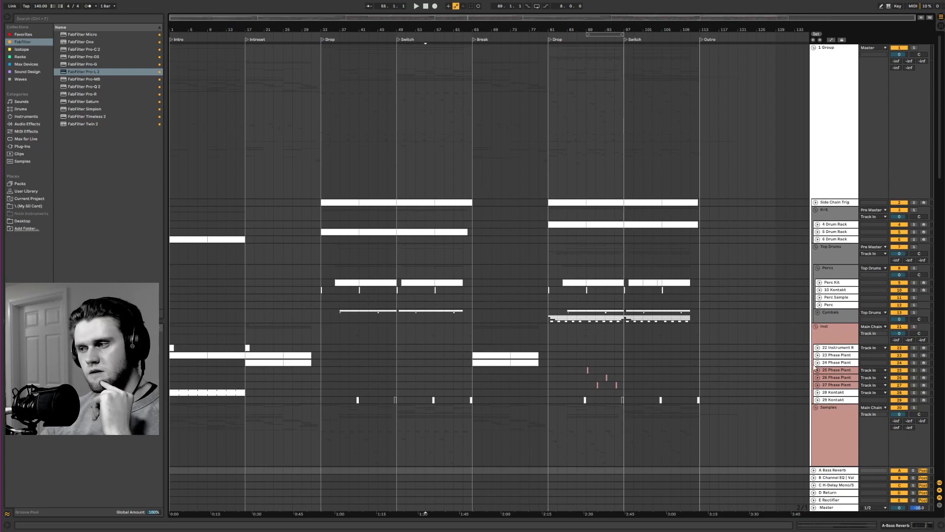
{"action": "left_click", "coordinate": [839, 508]}
{"action": "left_click", "coordinate": [919, 524]}
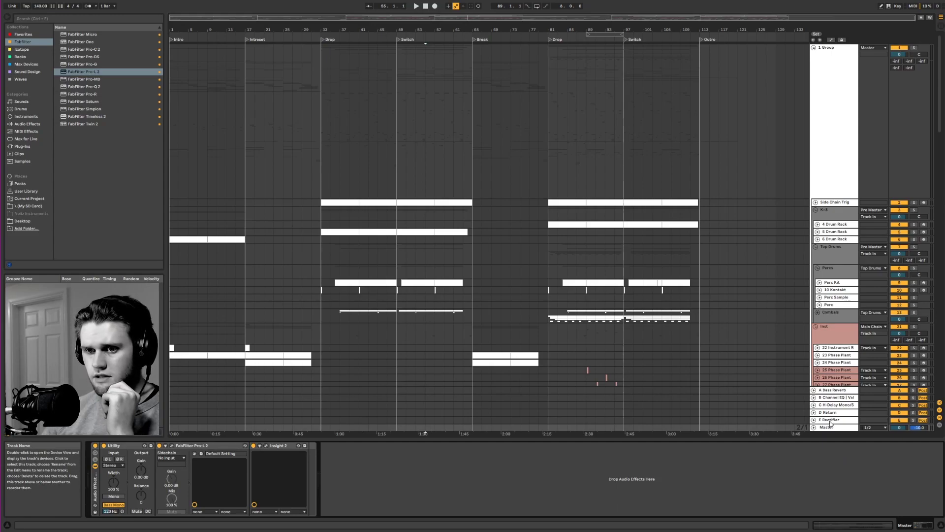
Step: Find Sonarworks_Reference4_x64 among the VST plug-ins and load it at the end of the Master track's device chain
{"action": "left_click", "coordinate": [22, 146]}
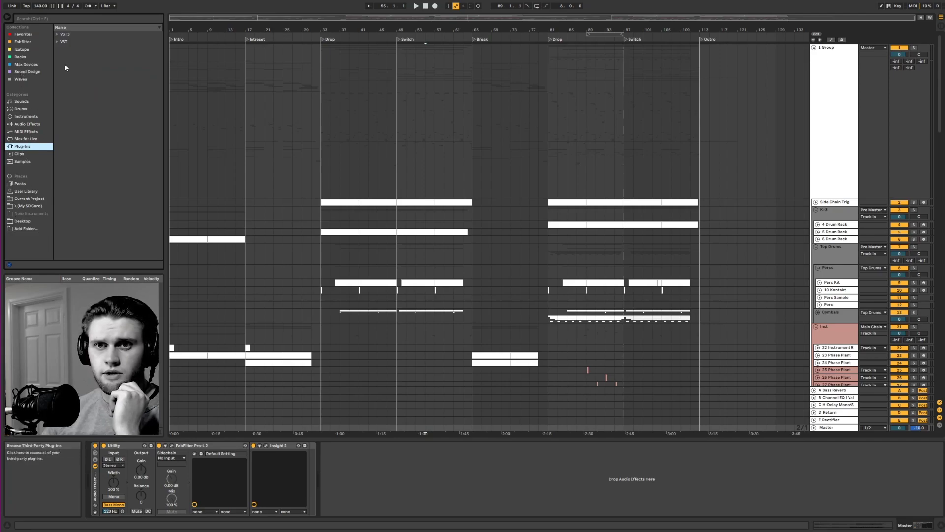
{"action": "left_click", "coordinate": [58, 34]}
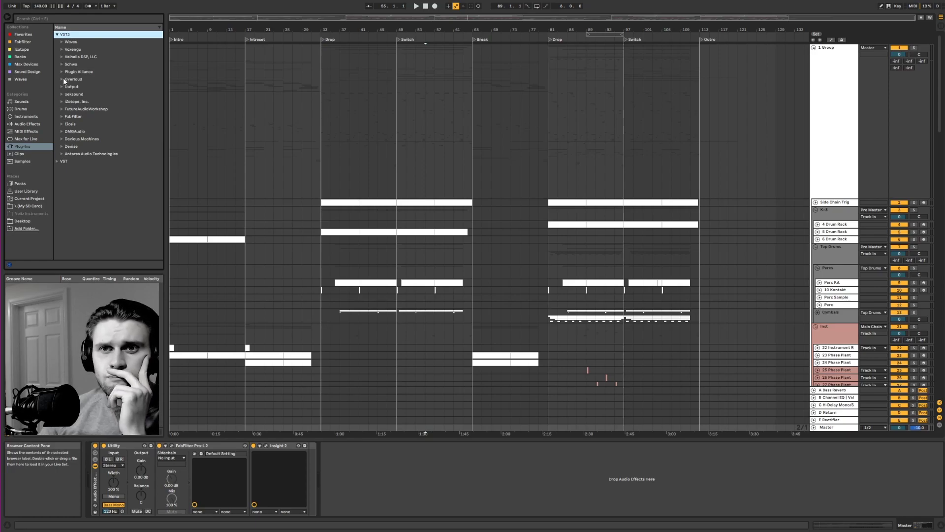
{"action": "left_click", "coordinate": [57, 161]}
{"action": "scroll", "coordinate": [73, 188], "scroll_direction": "down", "scroll_amount": 3}
{"action": "mouse_move", "coordinate": [157, 99]}
{"action": "left_mouse_down"}
{"action": "mouse_move", "coordinate": [158, 256]}
{"action": "mouse_move", "coordinate": [163, 109]}
{"action": "left_mouse_up"}
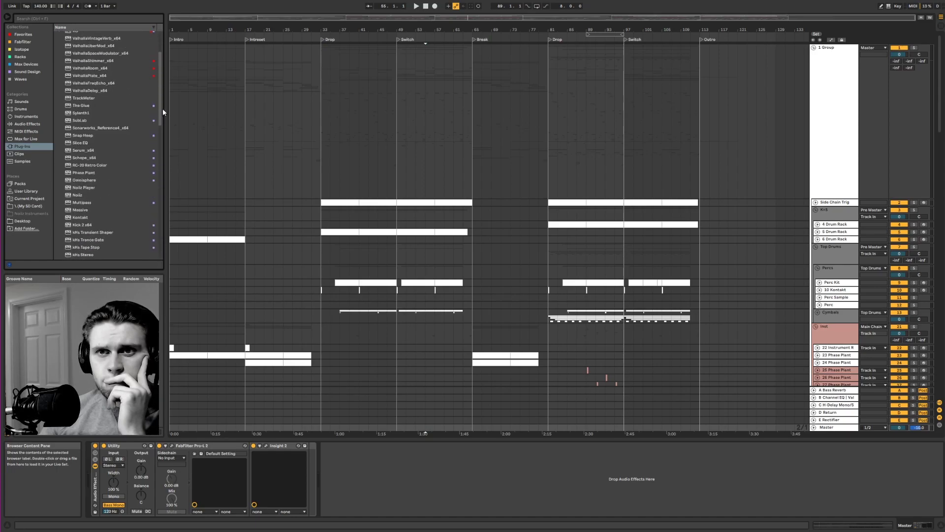
{"action": "double_click", "coordinate": [102, 127]}
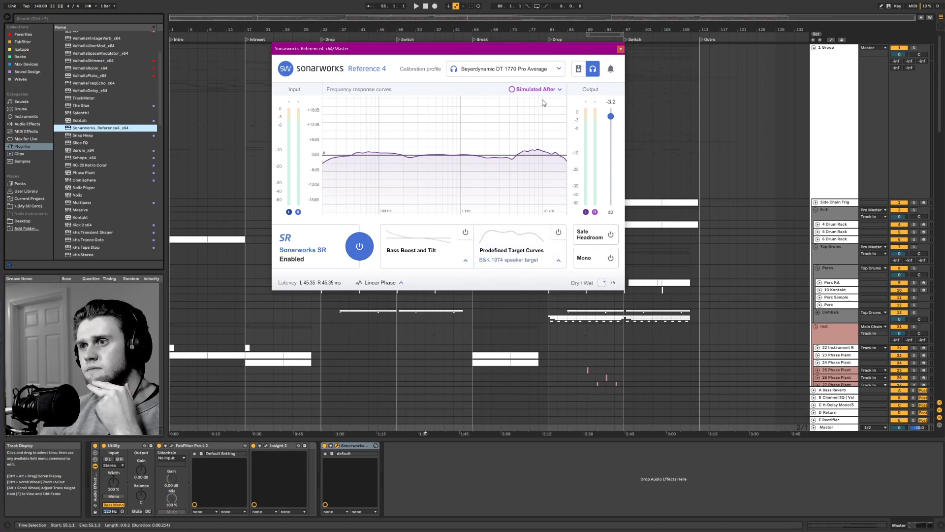
Step: Remove Adam Audio Studio Pro SP-5 Average from the recent correction profiles and browse the calibration profile files without opening one
{"action": "left_click", "coordinate": [512, 68]}
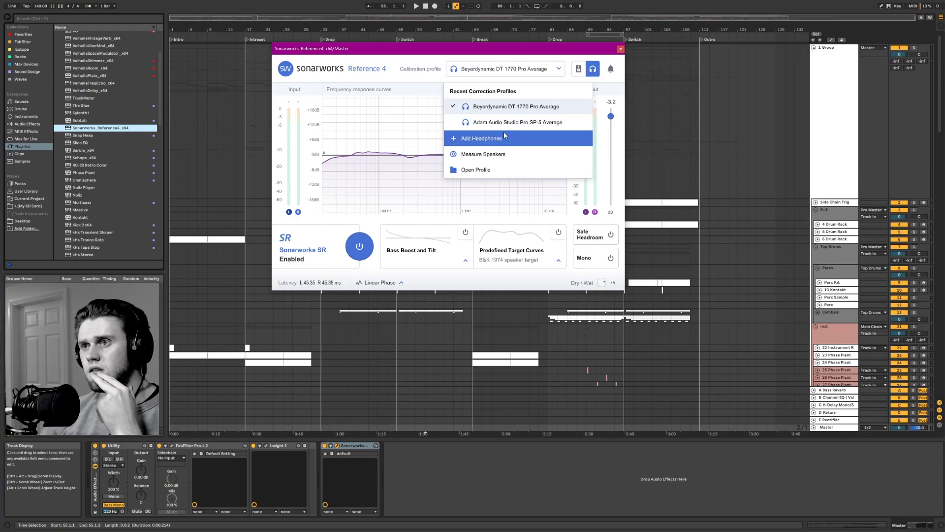
{"action": "left_click", "coordinate": [585, 122]}
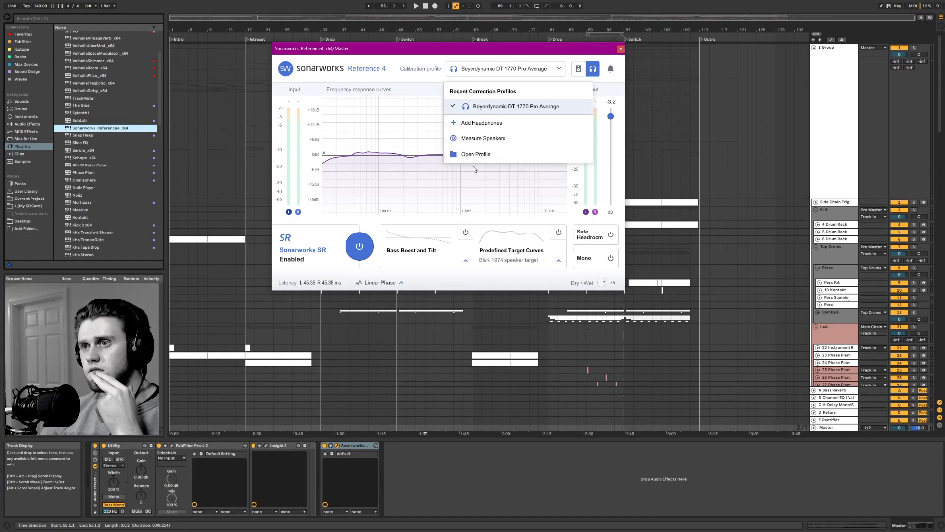
{"action": "left_click", "coordinate": [477, 157]}
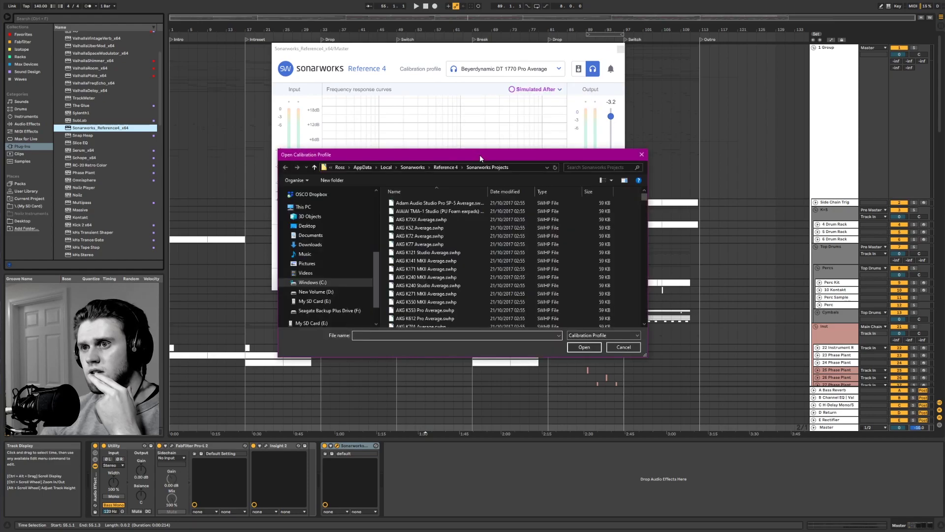
{"action": "left_click_drag", "start_coordinate": [479, 155], "coordinate": [522, 74]}
{"action": "scroll", "coordinate": [504, 157], "scroll_direction": "down", "scroll_amount": 12}
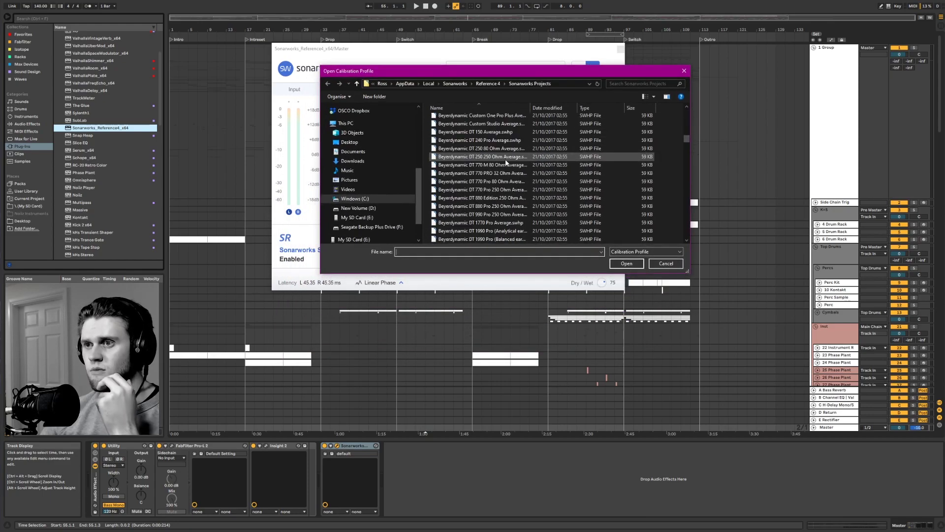
{"action": "scroll", "coordinate": [508, 163], "scroll_direction": "down", "scroll_amount": 15}
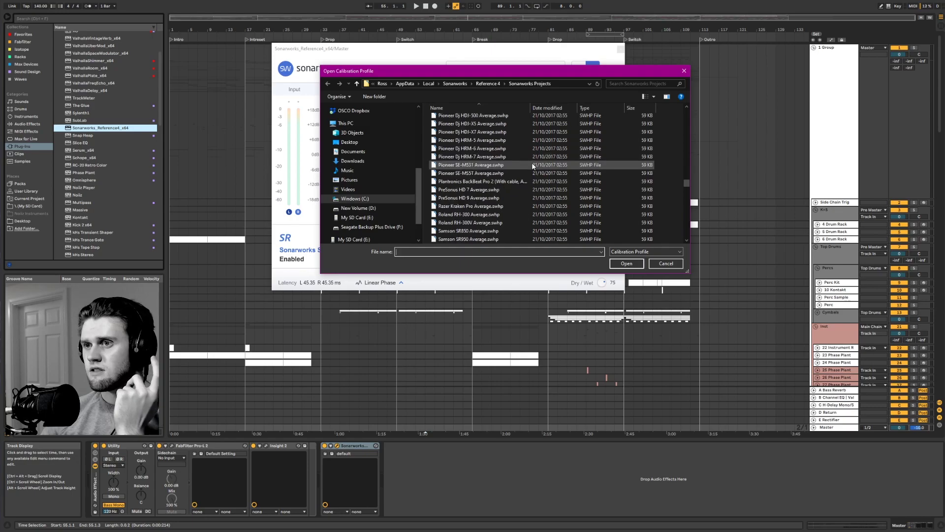
{"action": "scroll", "coordinate": [534, 166], "scroll_direction": "down", "scroll_amount": 15}
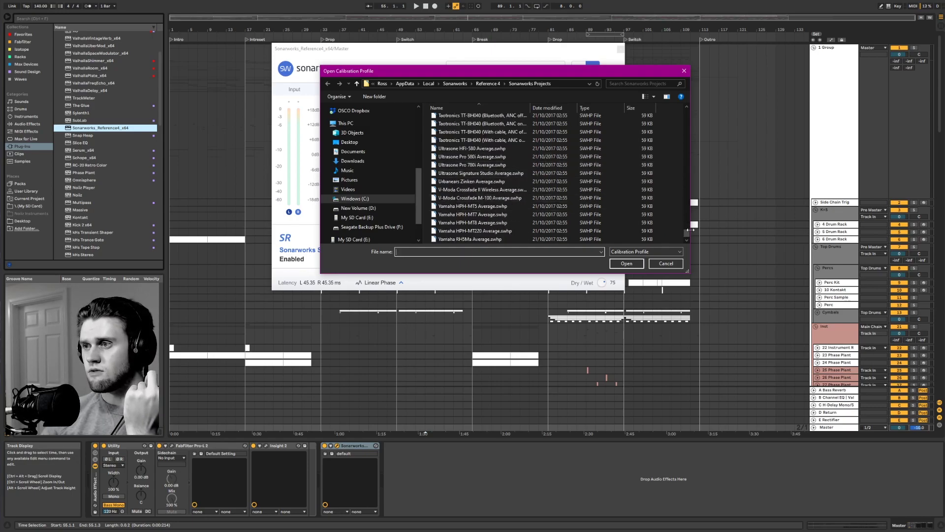
{"action": "left_click", "coordinate": [684, 71]}
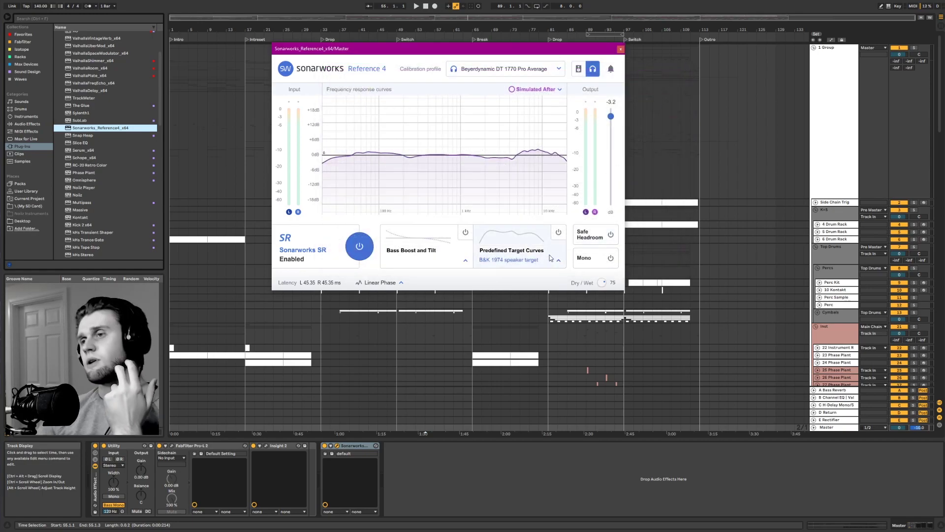
Step: Try Sonarworks Reference 4's Dry/Wet at 100, return it to 75, and view the available filter types
{"action": "left_click_drag", "start_coordinate": [600, 283], "coordinate": [609, 257]}
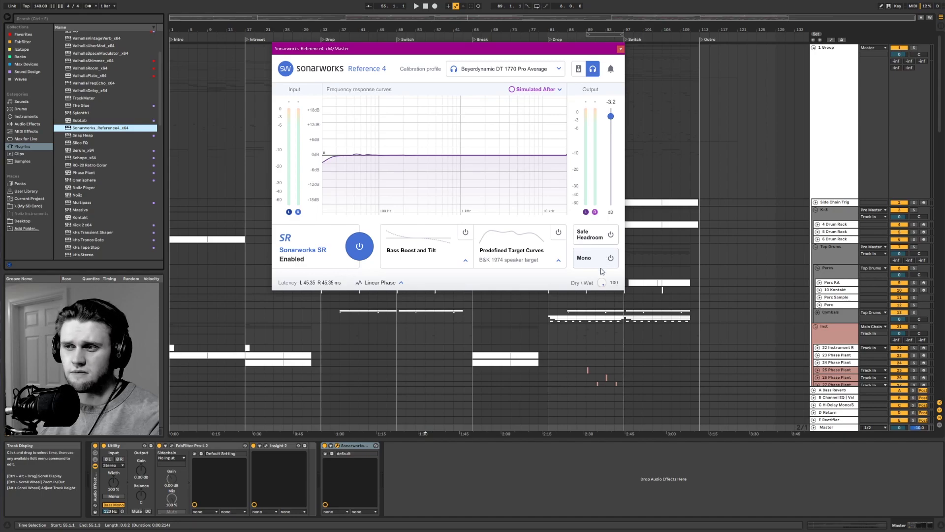
{"action": "left_click_drag", "start_coordinate": [601, 284], "coordinate": [609, 316]}
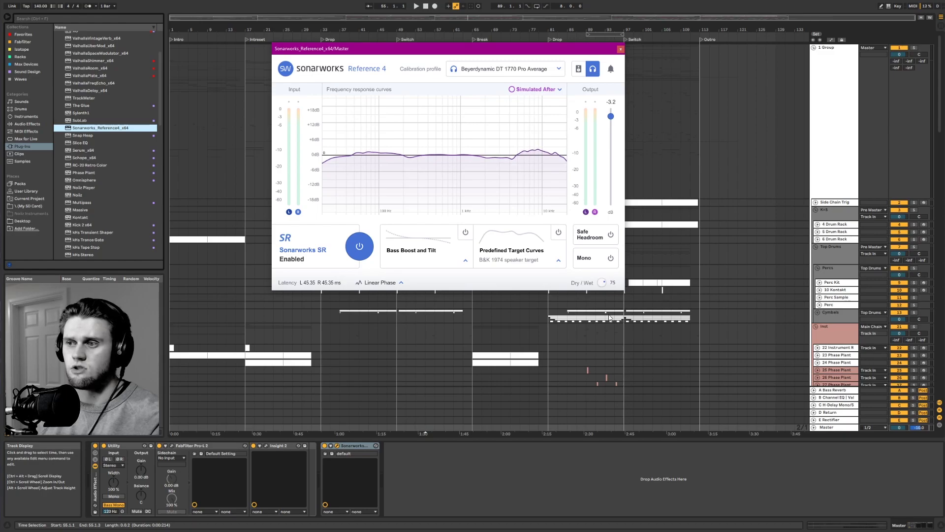
{"action": "left_click", "coordinate": [399, 284]}
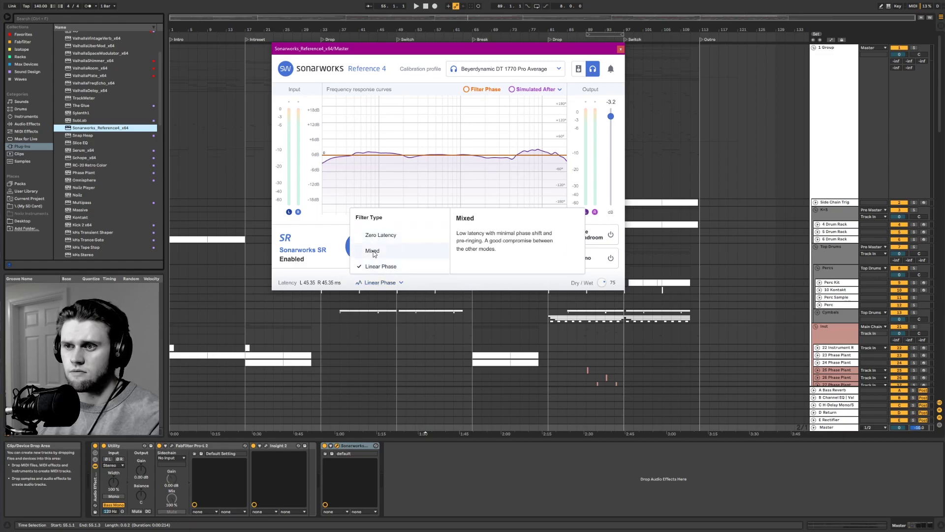
{"action": "left_click", "coordinate": [452, 286]}
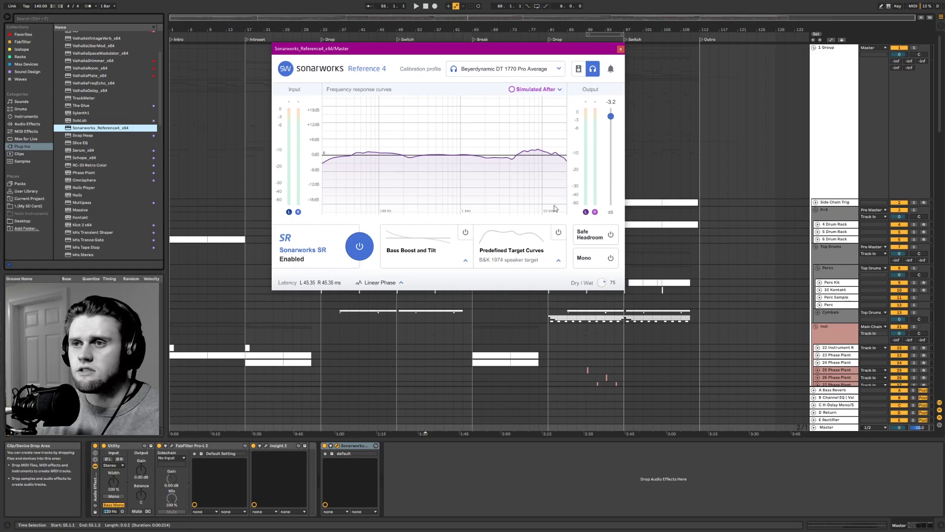
Step: Try the calibration plug-in's Dry/Wet at 0, set it back to 75, and close the plug-in window
{"action": "left_click_drag", "start_coordinate": [602, 285], "coordinate": [606, 375]}
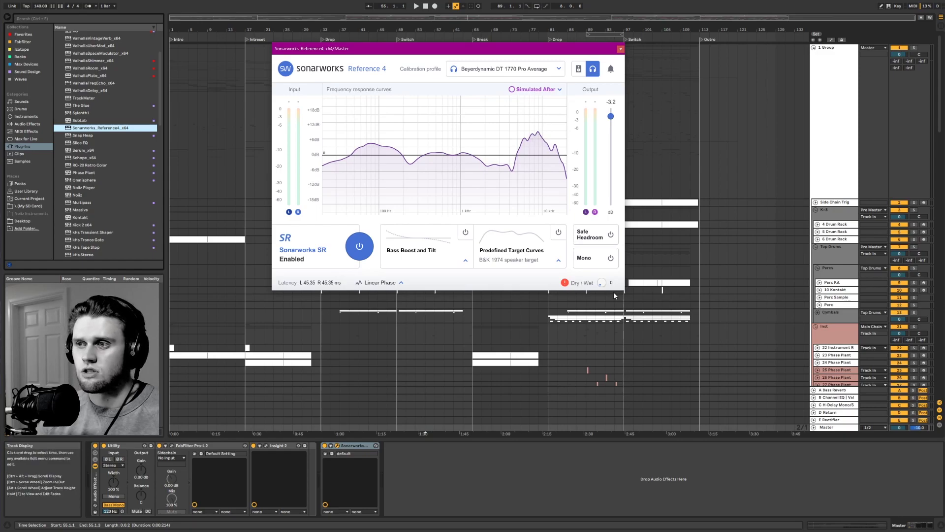
{"action": "mouse_move", "coordinate": [605, 287]}
{"action": "left_mouse_down"}
{"action": "mouse_move", "coordinate": [615, 224]}
{"action": "mouse_move", "coordinate": [596, 310]}
{"action": "mouse_move", "coordinate": [607, 206]}
{"action": "mouse_move", "coordinate": [608, 289]}
{"action": "left_mouse_up"}
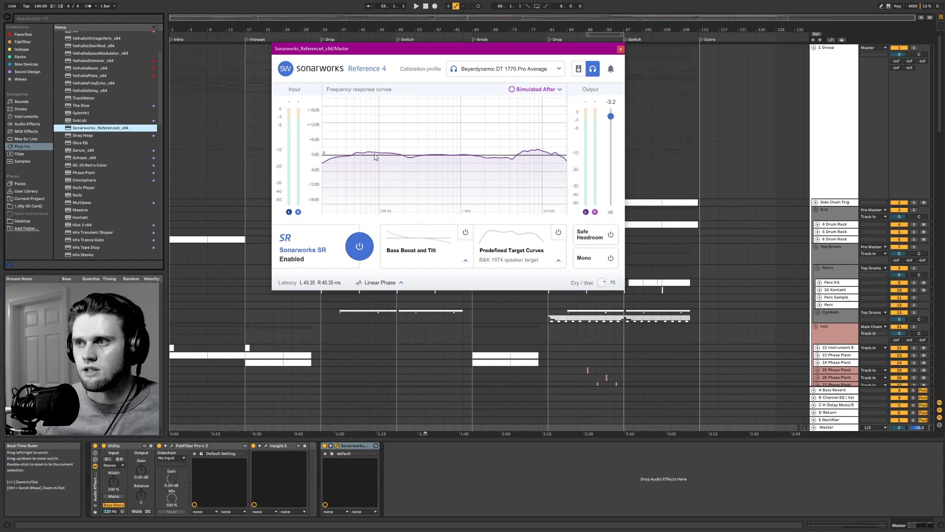
{"action": "left_click", "coordinate": [620, 49]}
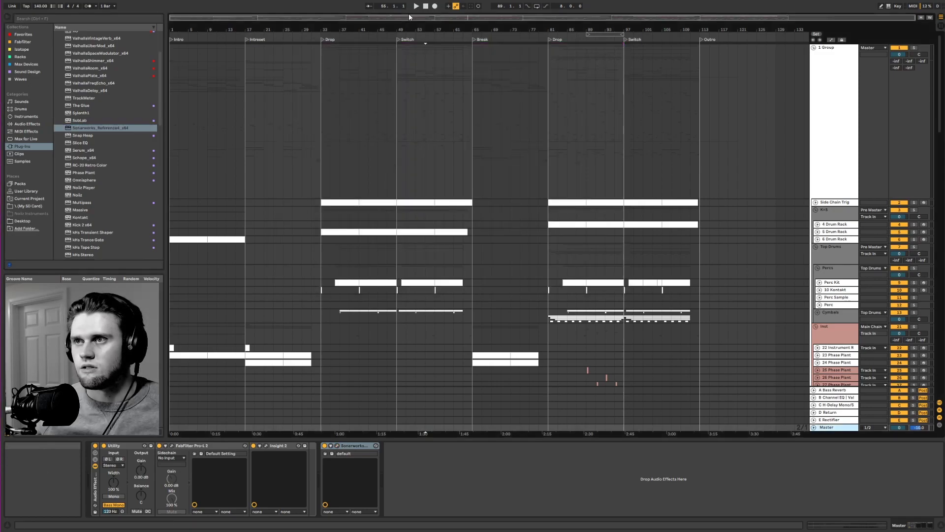
{"action": "scroll", "coordinate": [475, 177], "scroll_direction": "down", "scroll_amount": 3}
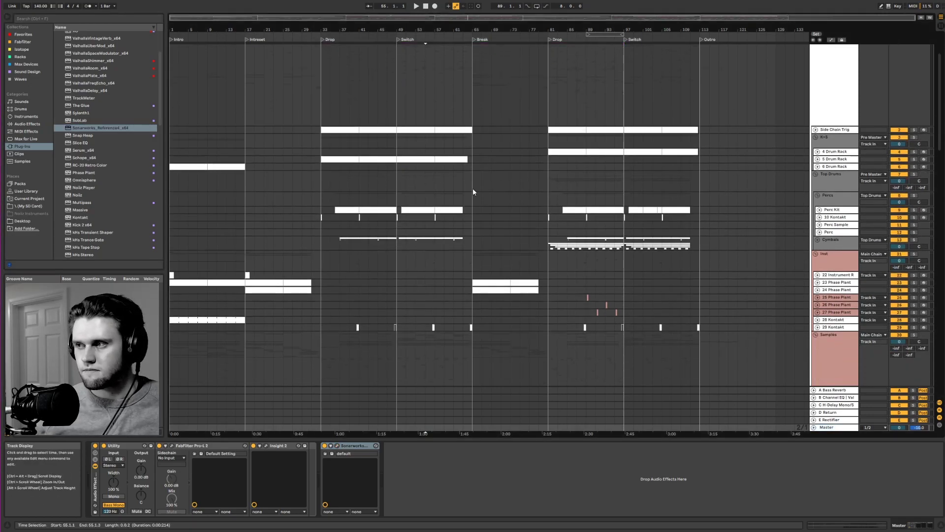
{"action": "scroll", "coordinate": [471, 187], "scroll_direction": "down", "scroll_amount": 4}
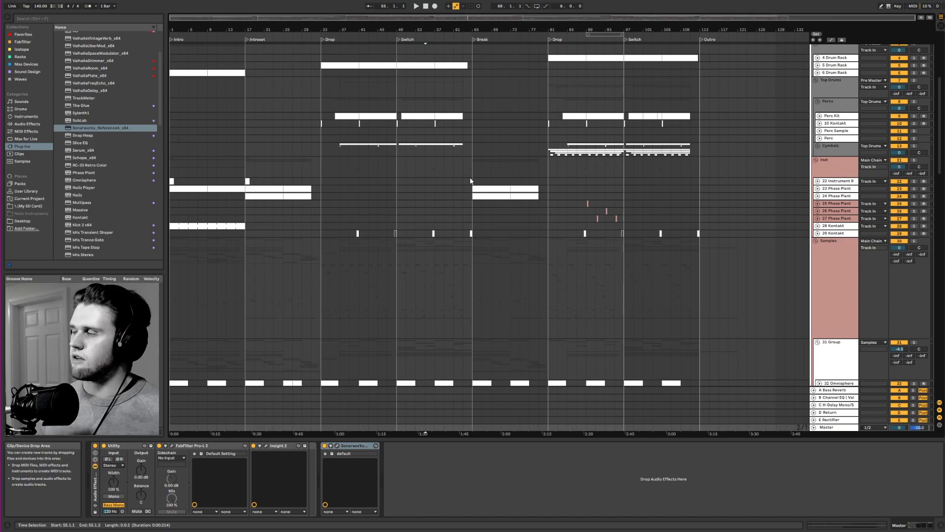
{"action": "scroll", "coordinate": [687, 207], "scroll_direction": "up", "scroll_amount": 5}
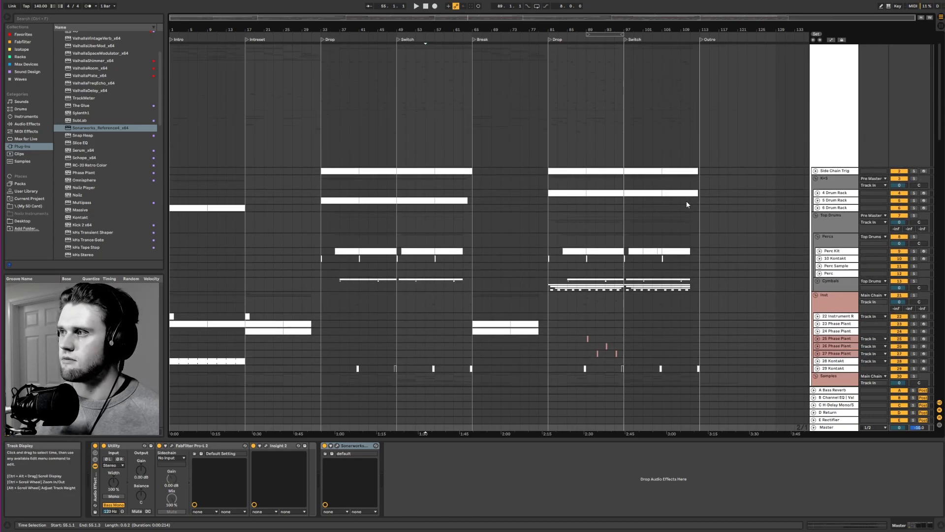
{"action": "scroll", "coordinate": [687, 205], "scroll_direction": "up", "scroll_amount": 1}
{"action": "left_click_drag", "start_coordinate": [941, 127], "coordinate": [910, 64]}
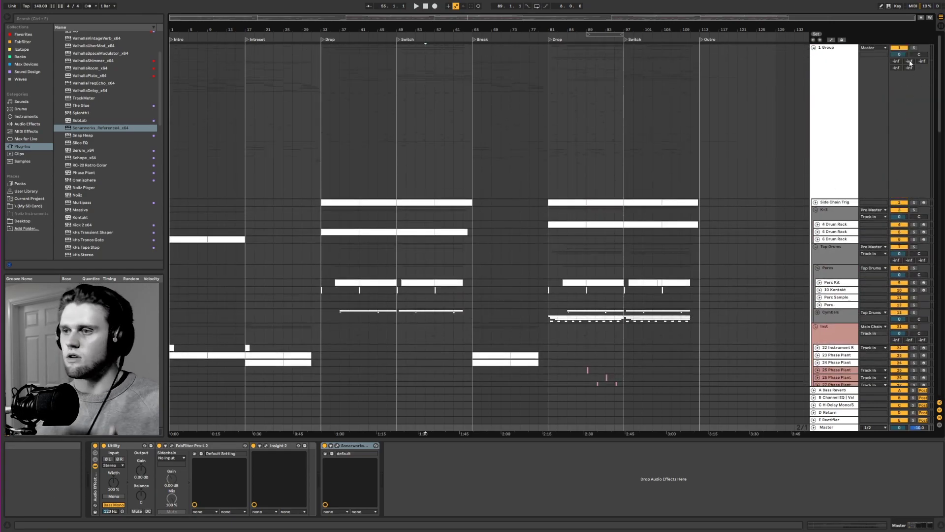